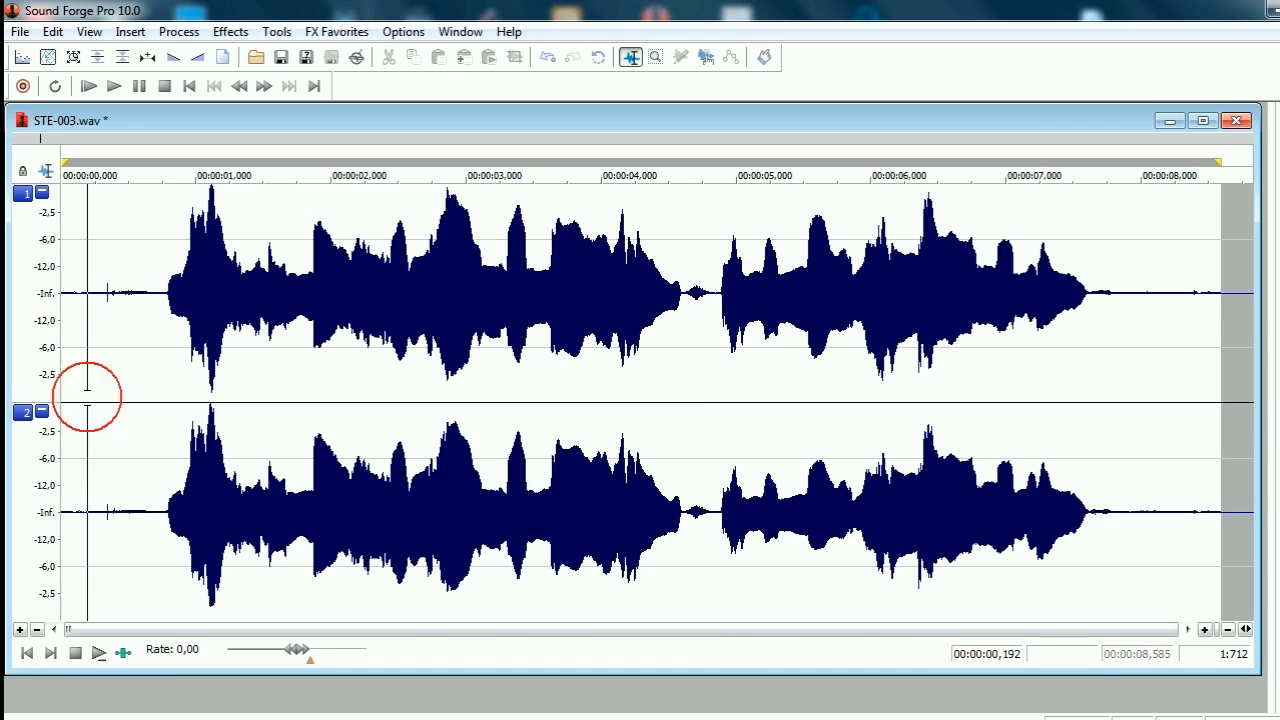
- Delete the silence before the first vocal phrase in STE-003.wav
left_click(160, 394)
scroll(561, 391, "up", 3)
left_click_drag(651, 398, 7, 370)
key("Delete")
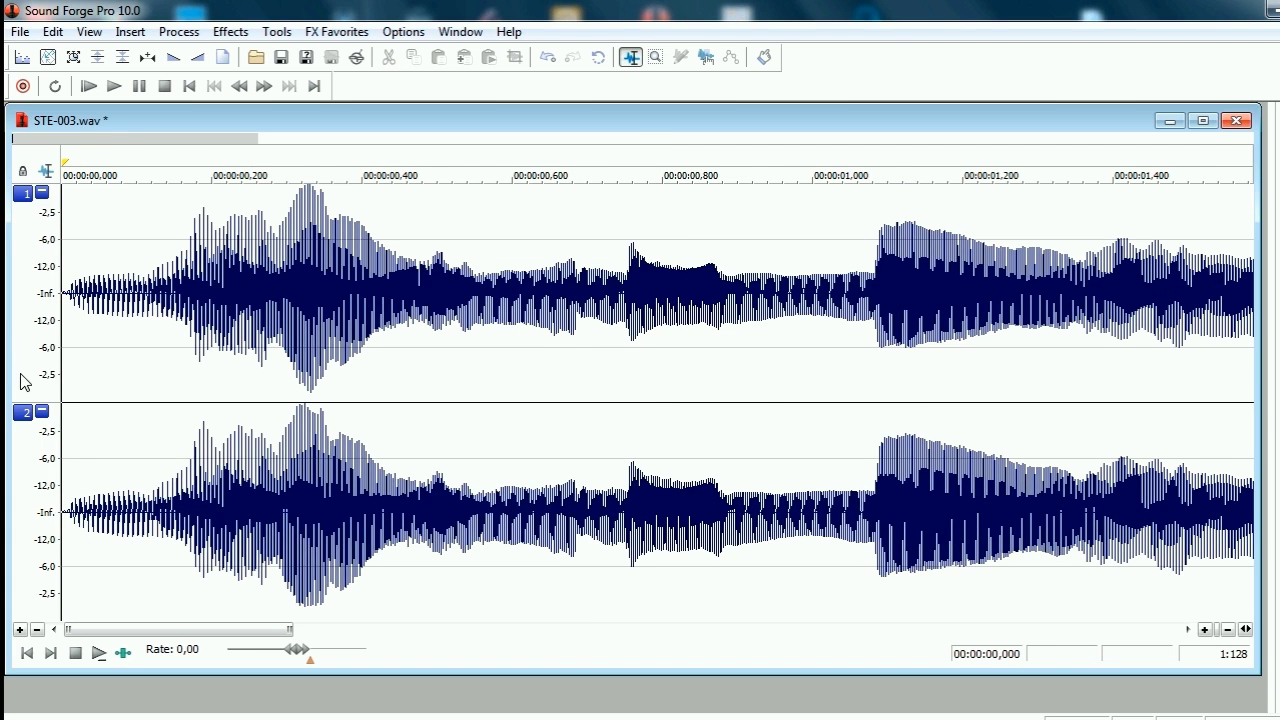
- Apply a fade-in to about the first 0.020 s of the vocal recording
scroll(142, 369, "up", 1)
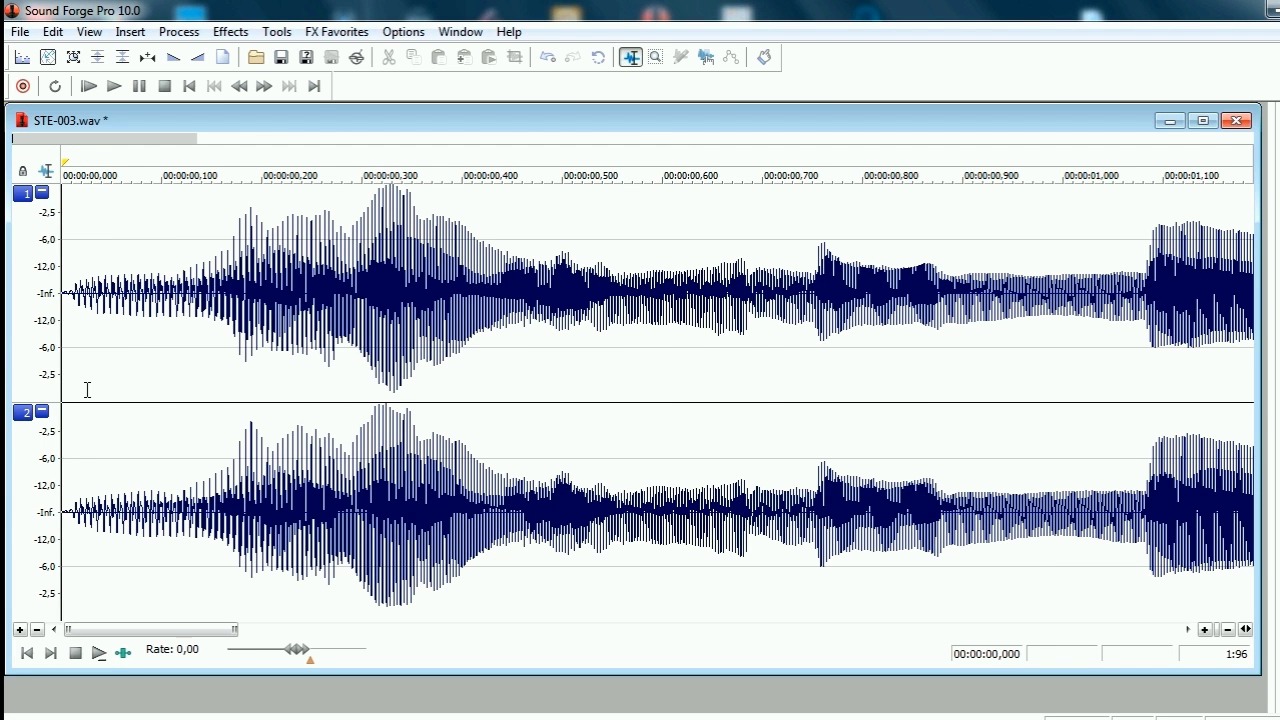
left_click_drag(62, 394, 80, 399)
left_click(198, 57)
left_click(150, 391)
key("ctrl+Down")
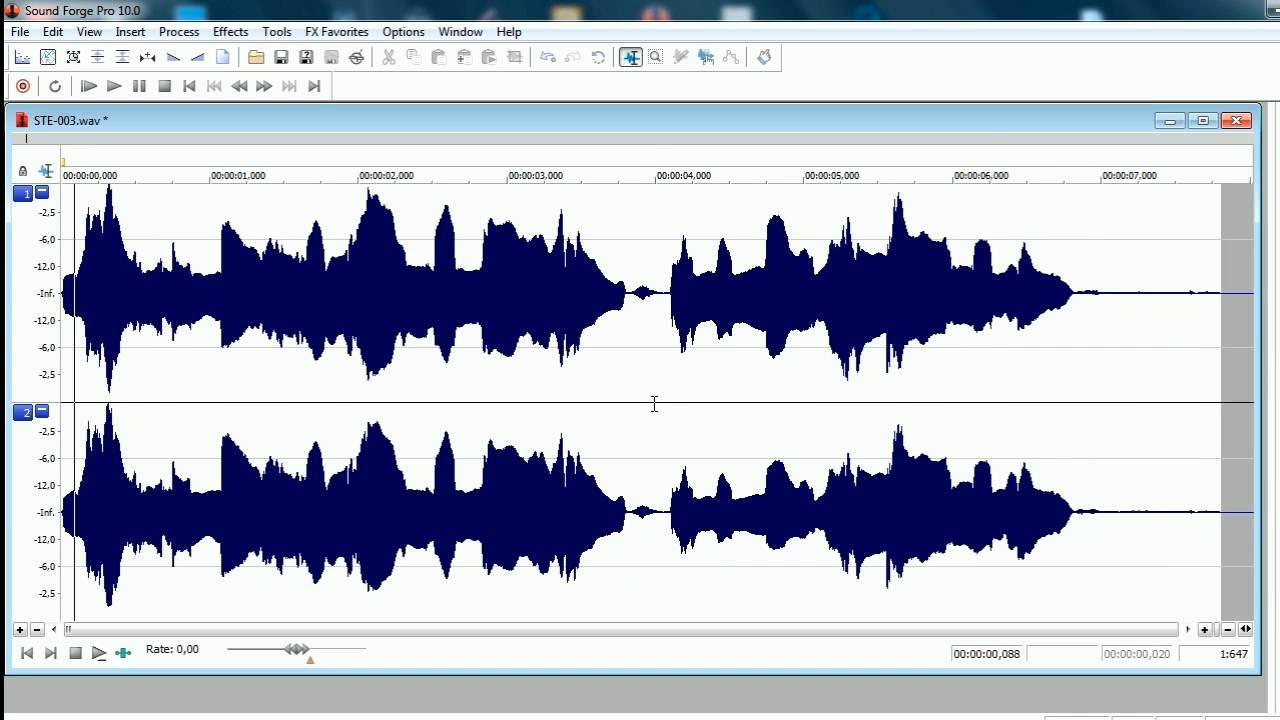
- Delete the silence after the last vocal phrase, through to the end of the recording
left_click(1072, 391)
key("ctrl+Up")
key("space")
key("space")
left_click_drag(660, 403, 1262, 423)
key("Delete")
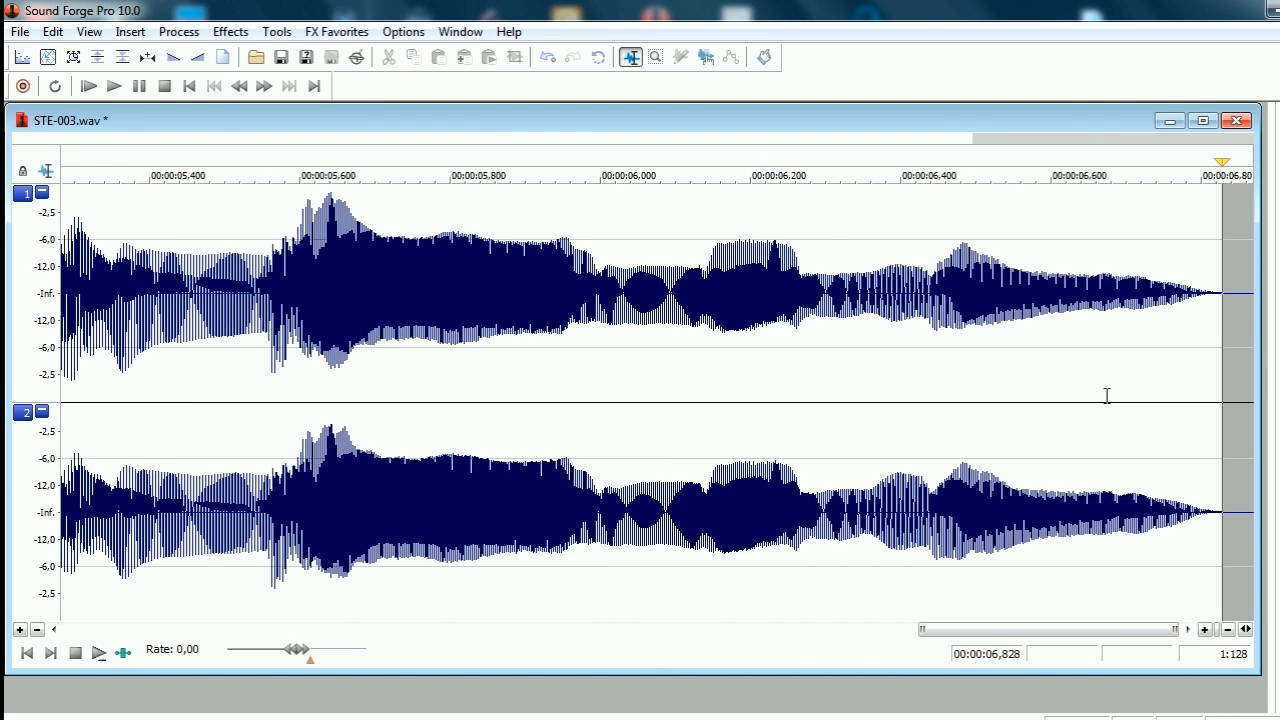
- Apply a fade-out to about the last 0.026 s of the recording
left_click(1203, 402, "shift")
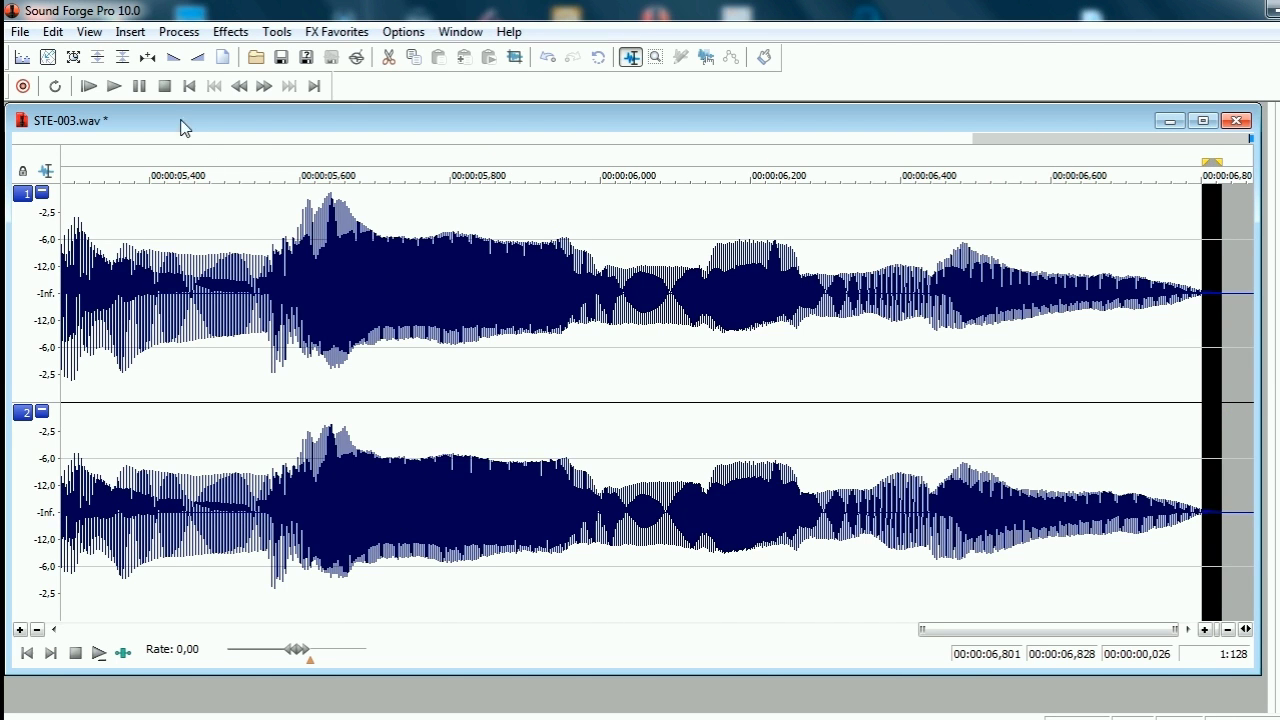
left_click(577, 391)
scroll(560, 387, "down", 2)
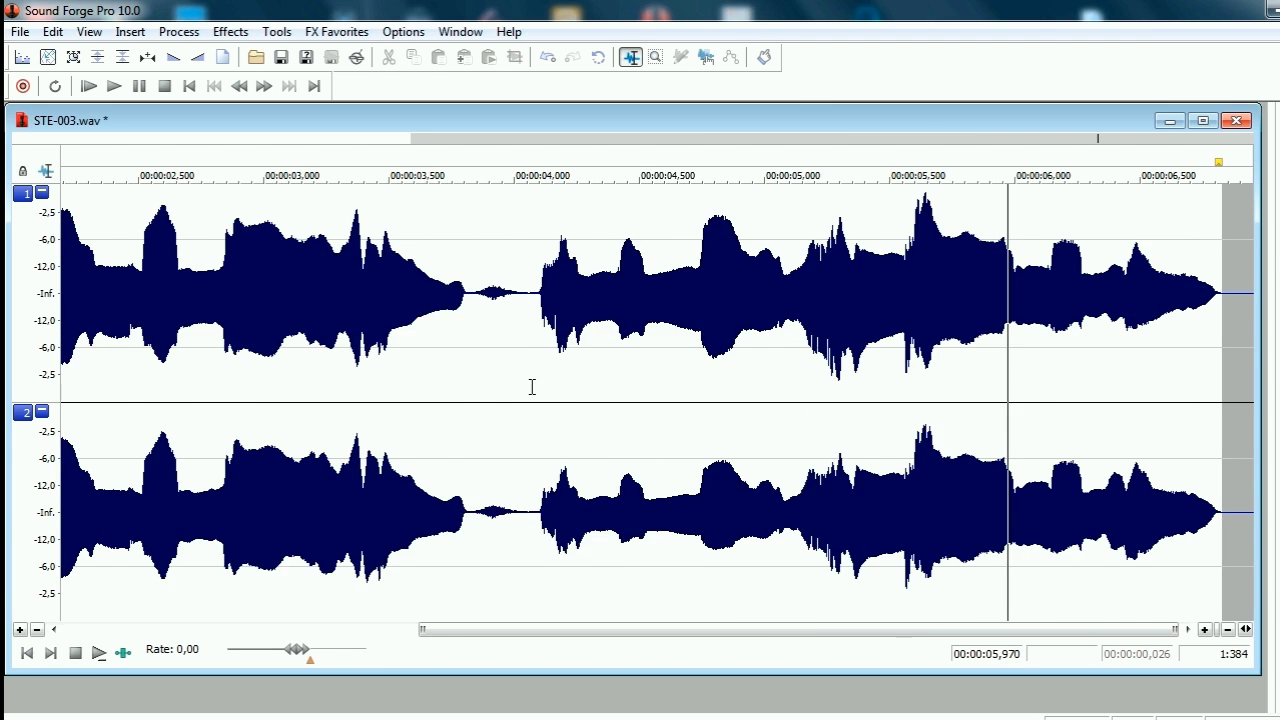
- Mute the quiet noise in the gap between the two vocal phrases, starting at about 3.817 s
scroll(532, 387, "down", 1)
left_click_drag(649, 383, 723, 383)
scroll(729, 383, "up", 6)
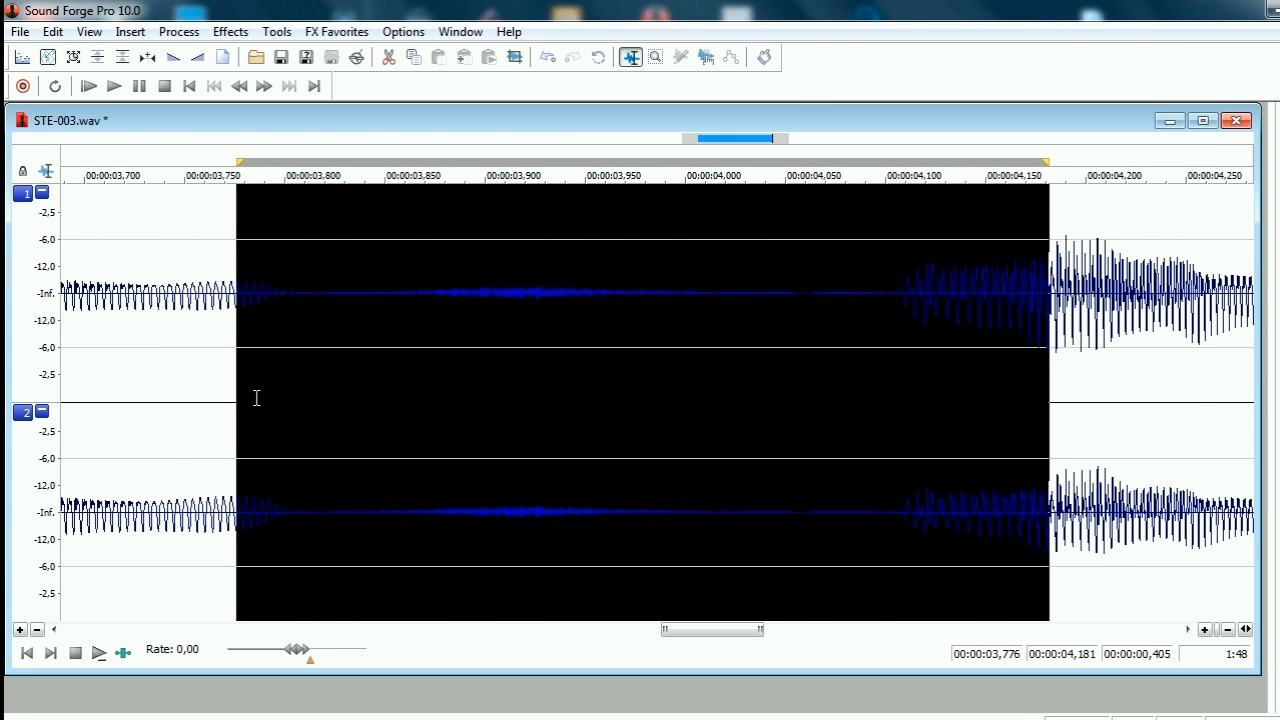
left_click(318, 402)
left_click_drag(316, 402, 871, 433)
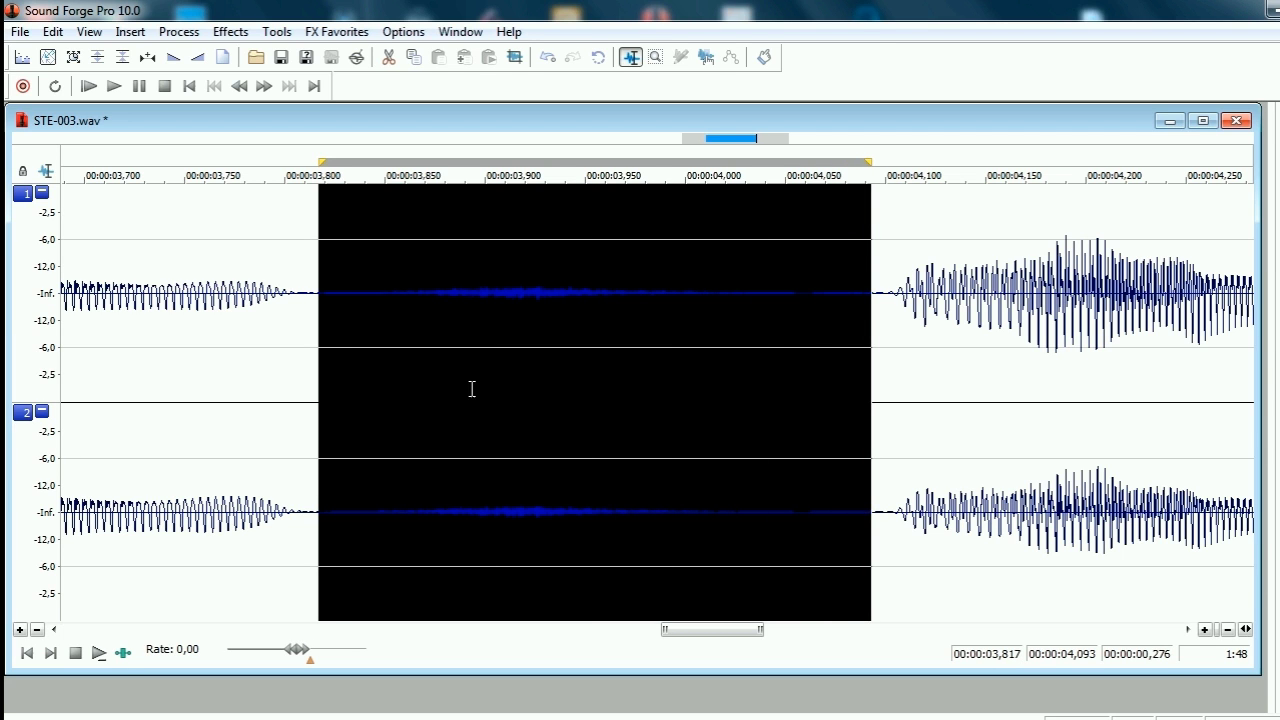
left_click(322, 424)
scroll(677, 409, "down", 1)
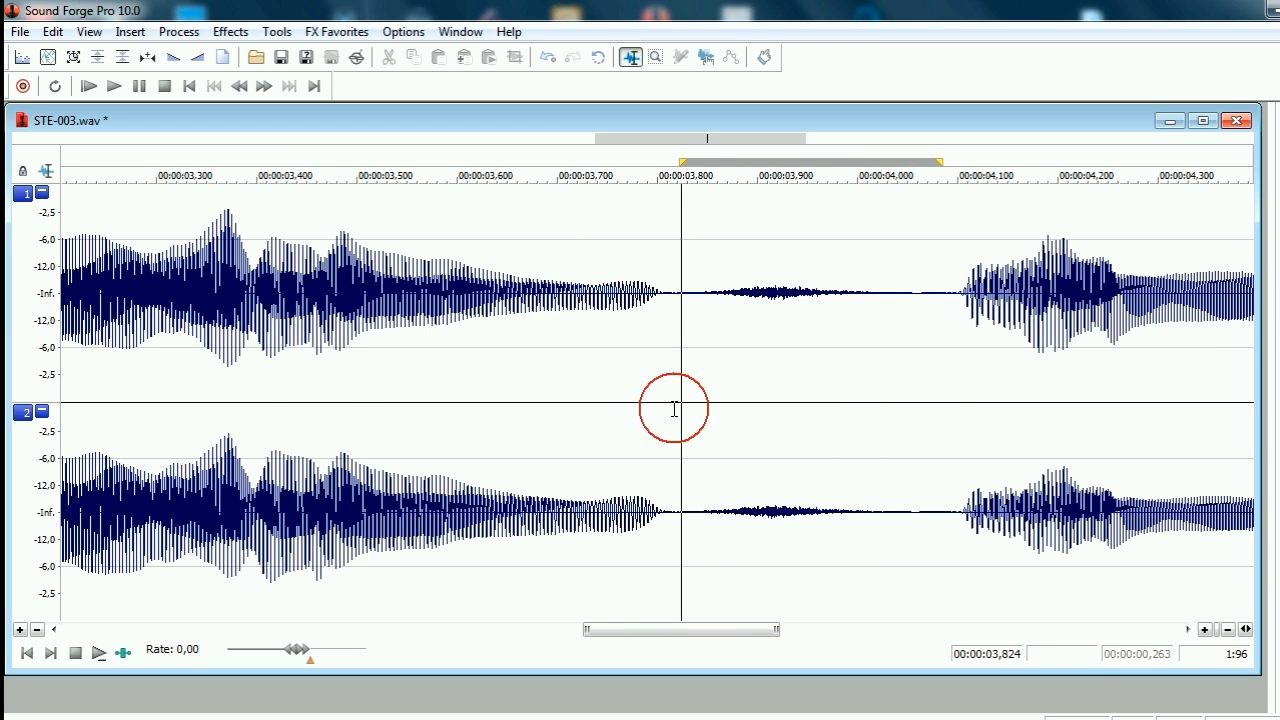
left_click(955, 397)
mouse_move(806, 403)
left_mouse_down()
mouse_move(686, 429)
mouse_move(649, 403)
left_mouse_up()
left_click(117, 63)
- Smooth the edges of the muted gap, fading in the second phrase from about 4.102 to 4.116 s
left_click(663, 391)
mouse_move(966, 400)
left_mouse_down()
mouse_move(986, 404)
mouse_move(973, 412)
left_mouse_up()
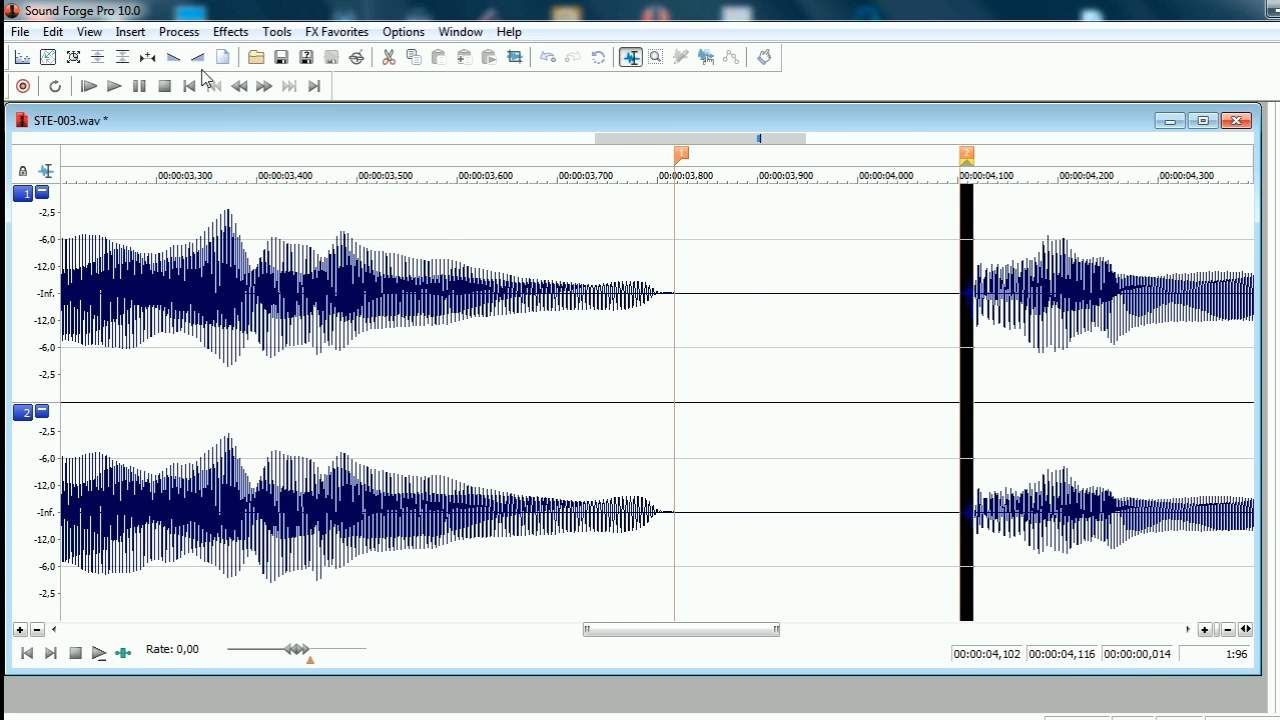
left_click(731, 437)
- Play back the edited recording and undo the muting and edge edits in the gap
scroll(708, 437, "down", 5)
key("space")
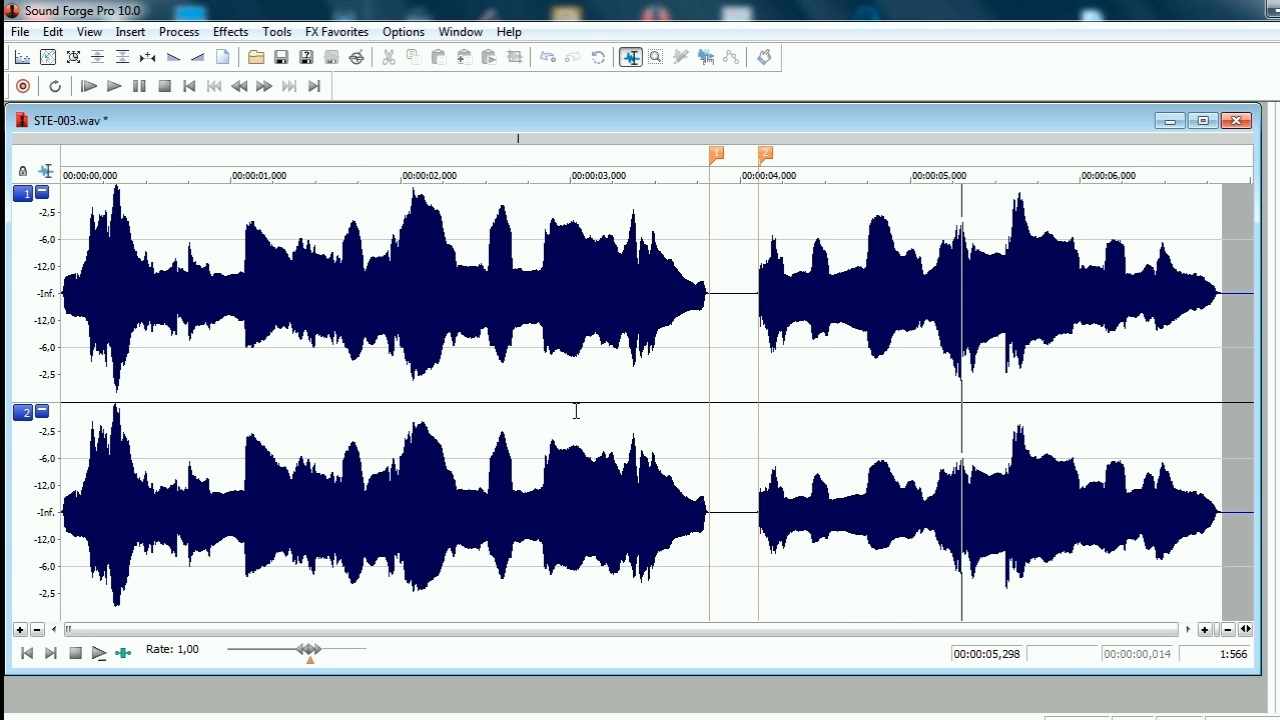
key("ctrl+z")
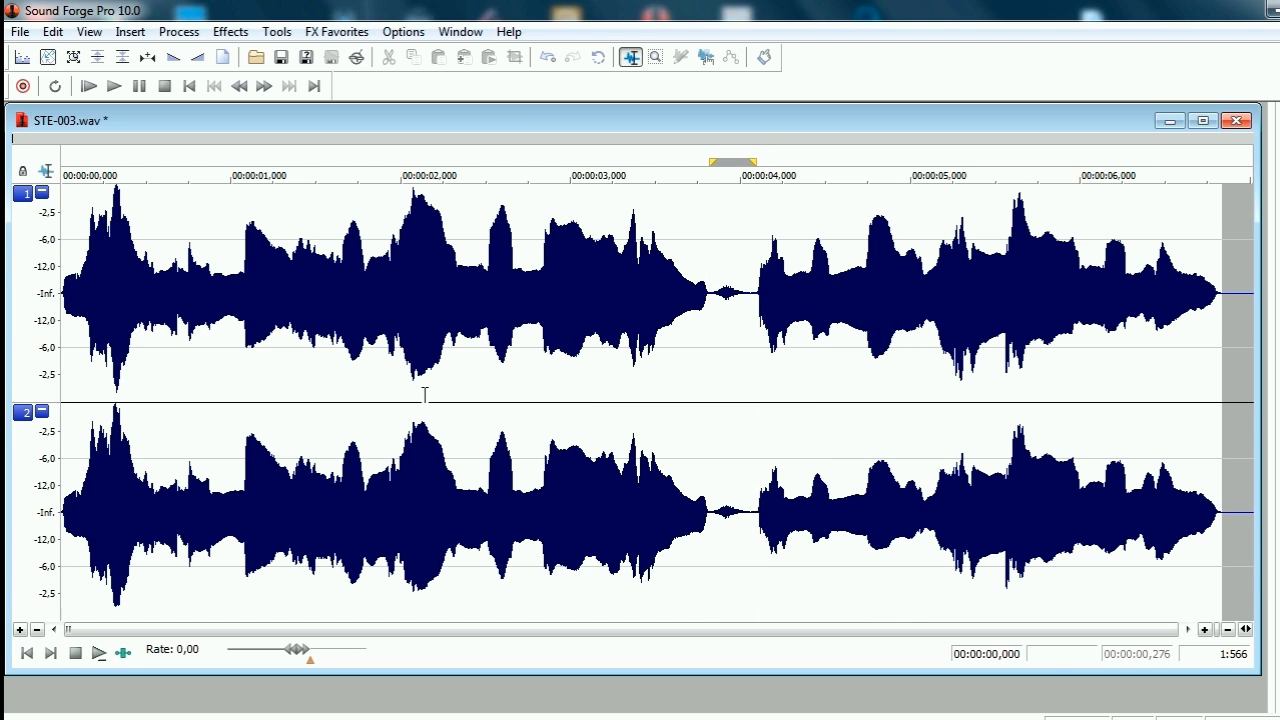
- Save the recording as Nata.wav in Wave (Microsoft) format with the 96 000 Hz; 24 Bit; Stereo, PCM template
left_click(19, 31)
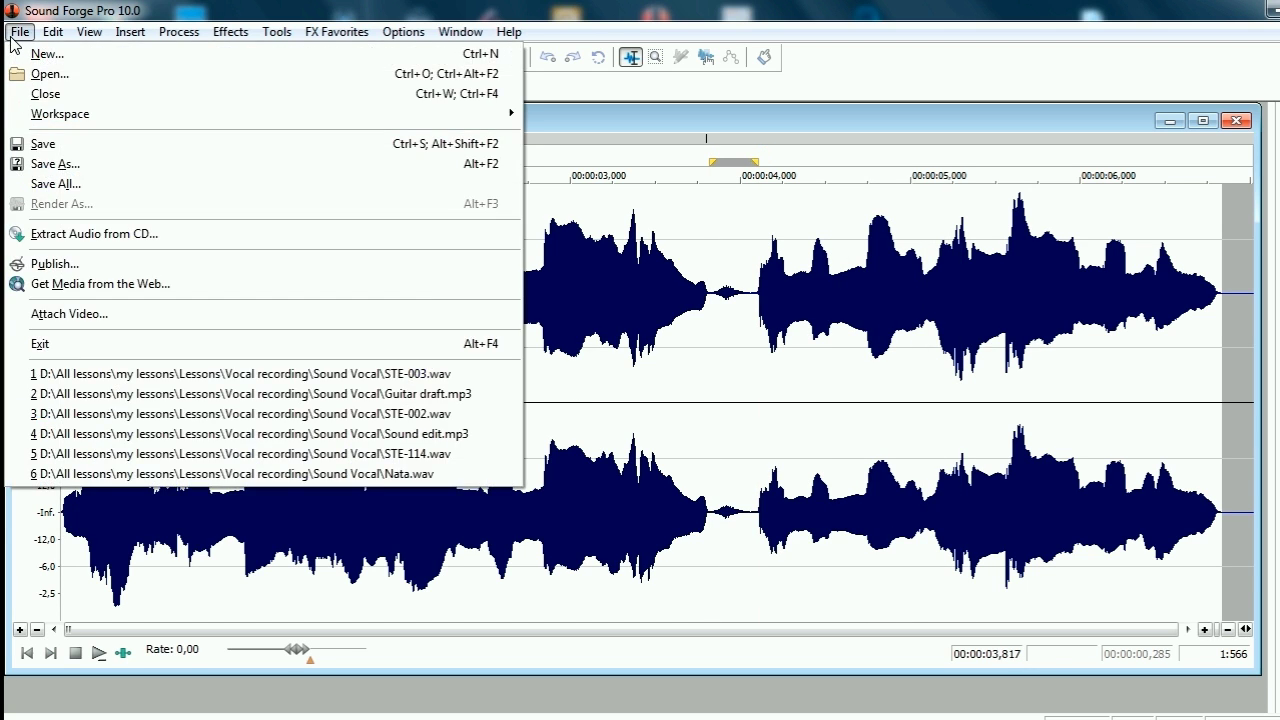
left_click(60, 163)
left_click(655, 428)
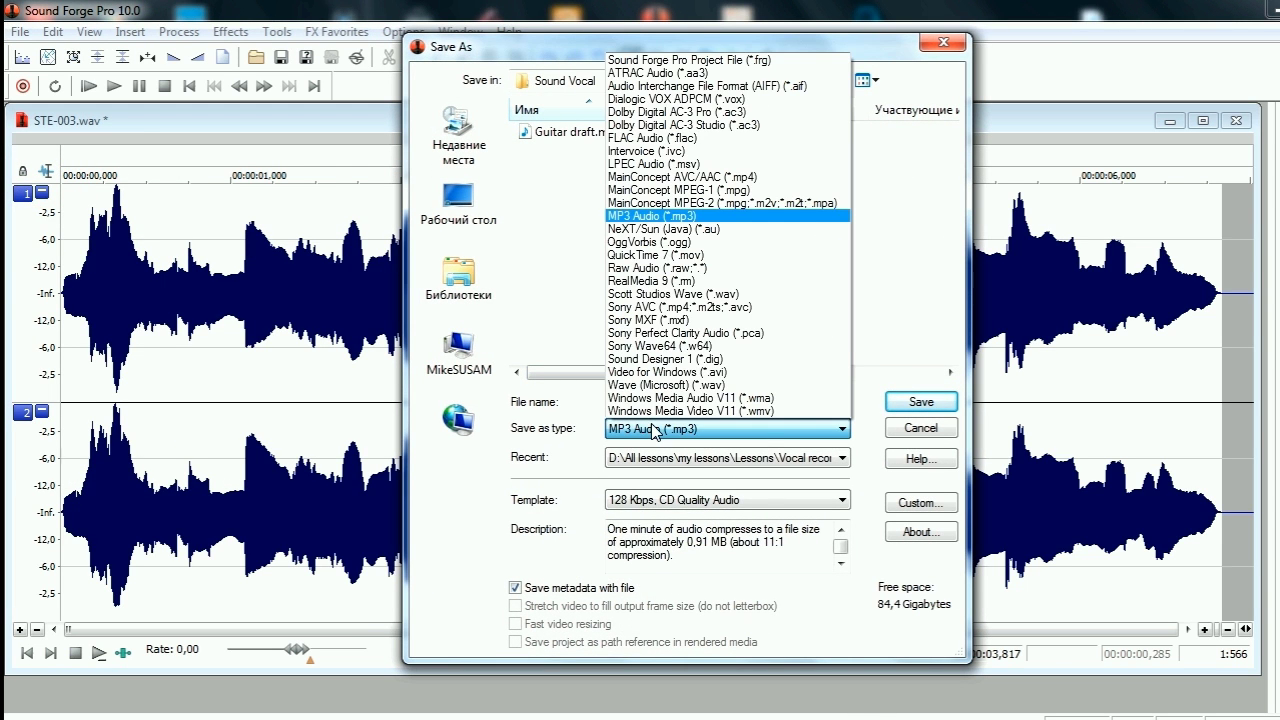
left_click(662, 384)
left_click(674, 499)
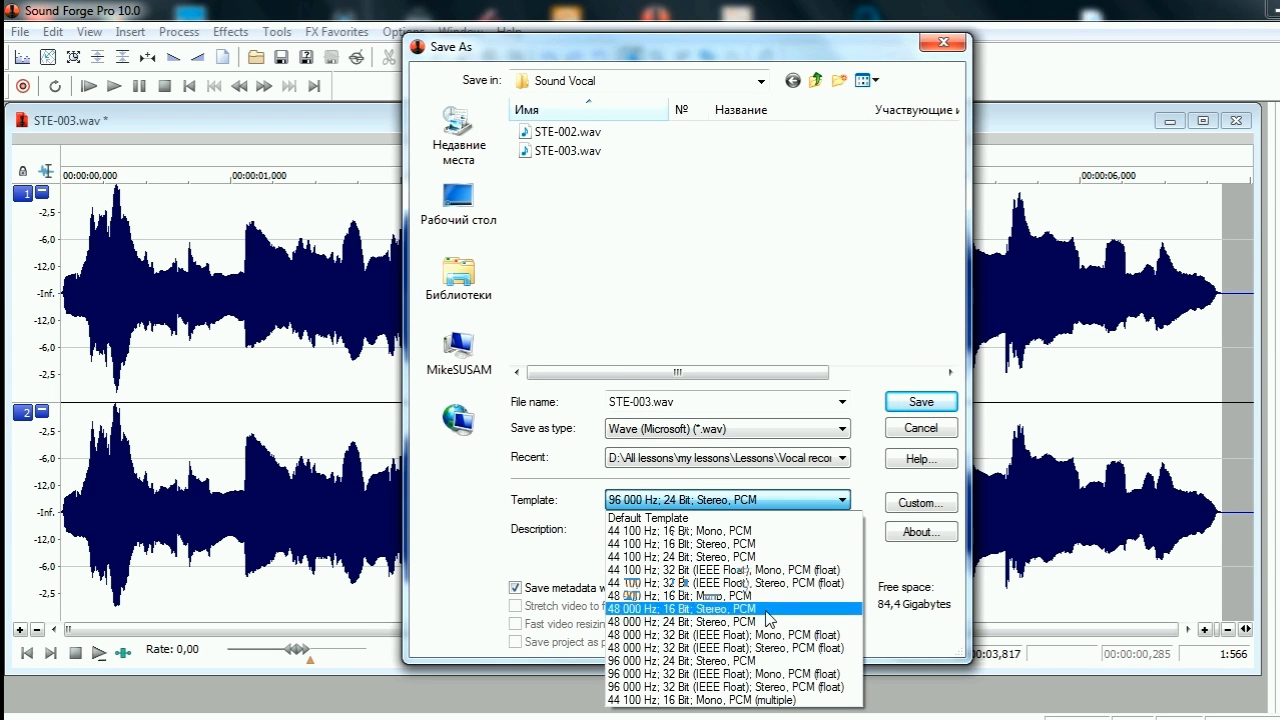
left_click(748, 664)
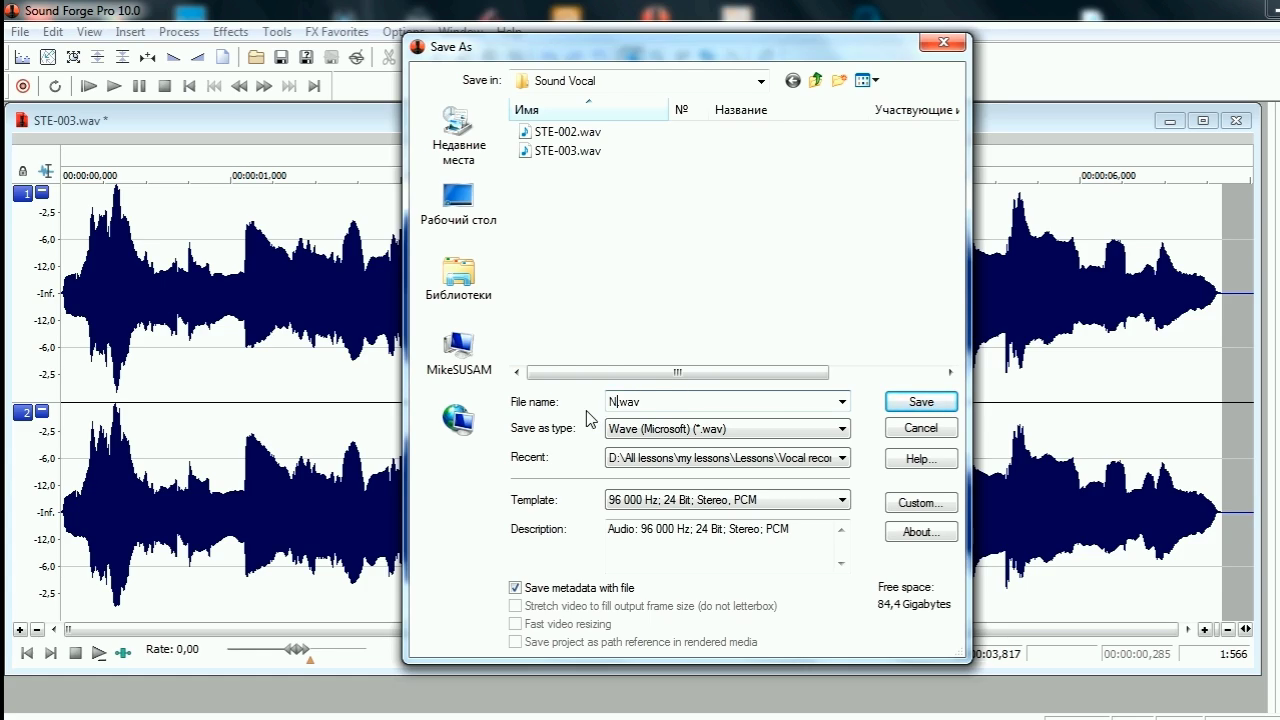
left_click(919, 402)
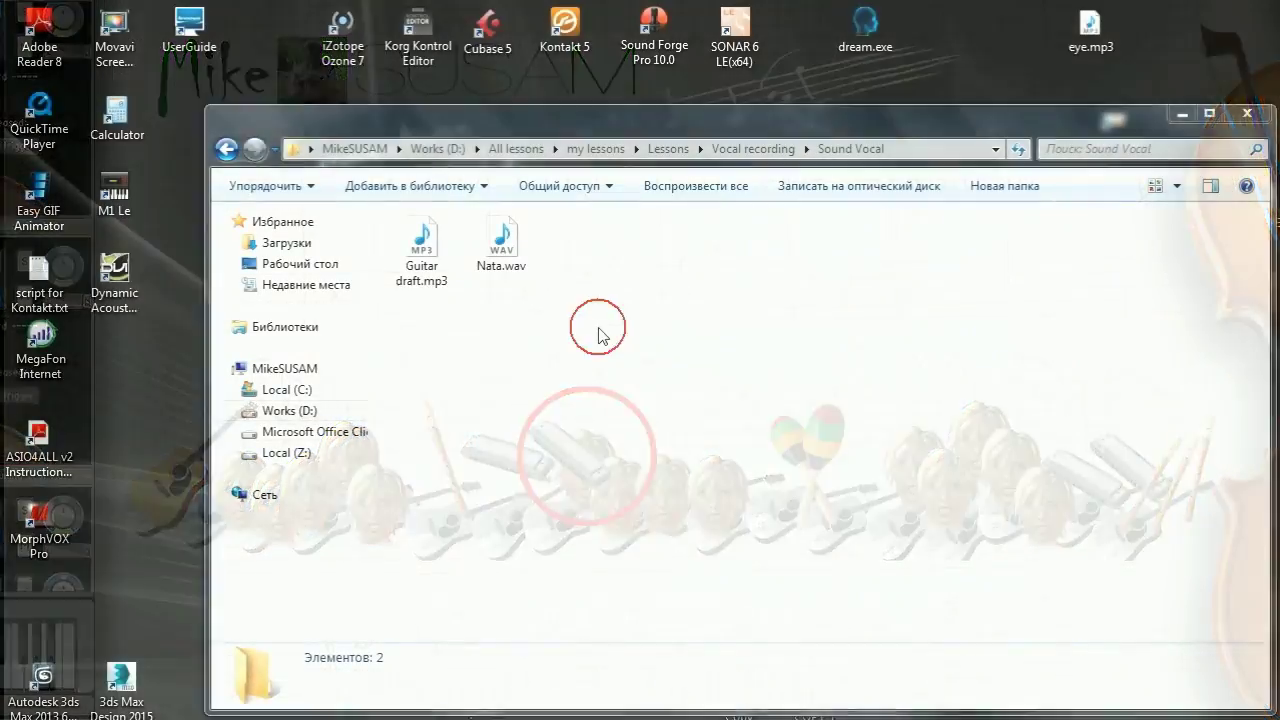
- Open the copies of Guitar draft.mp3 and Nata.wav in Sound Forge Pro, placing the vocal window below the guitar
left_click_drag(598, 335, 514, 323)
key("Return")
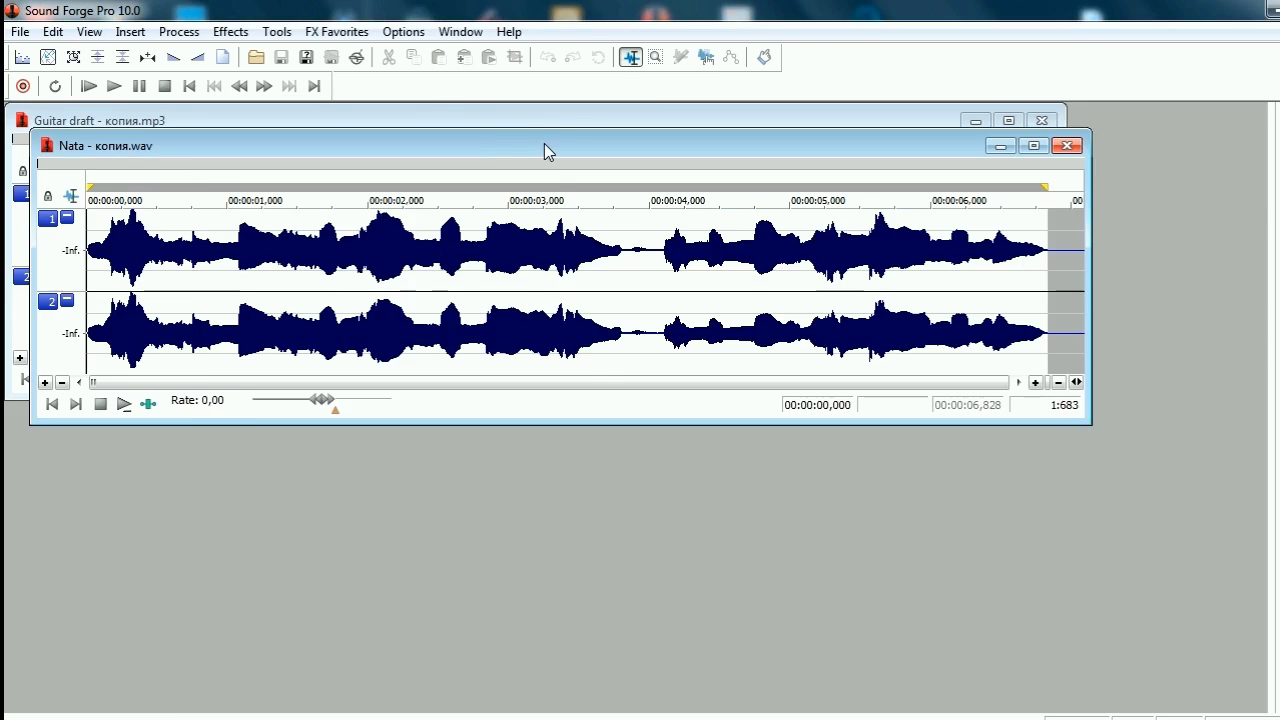
left_click_drag(544, 143, 652, 298)
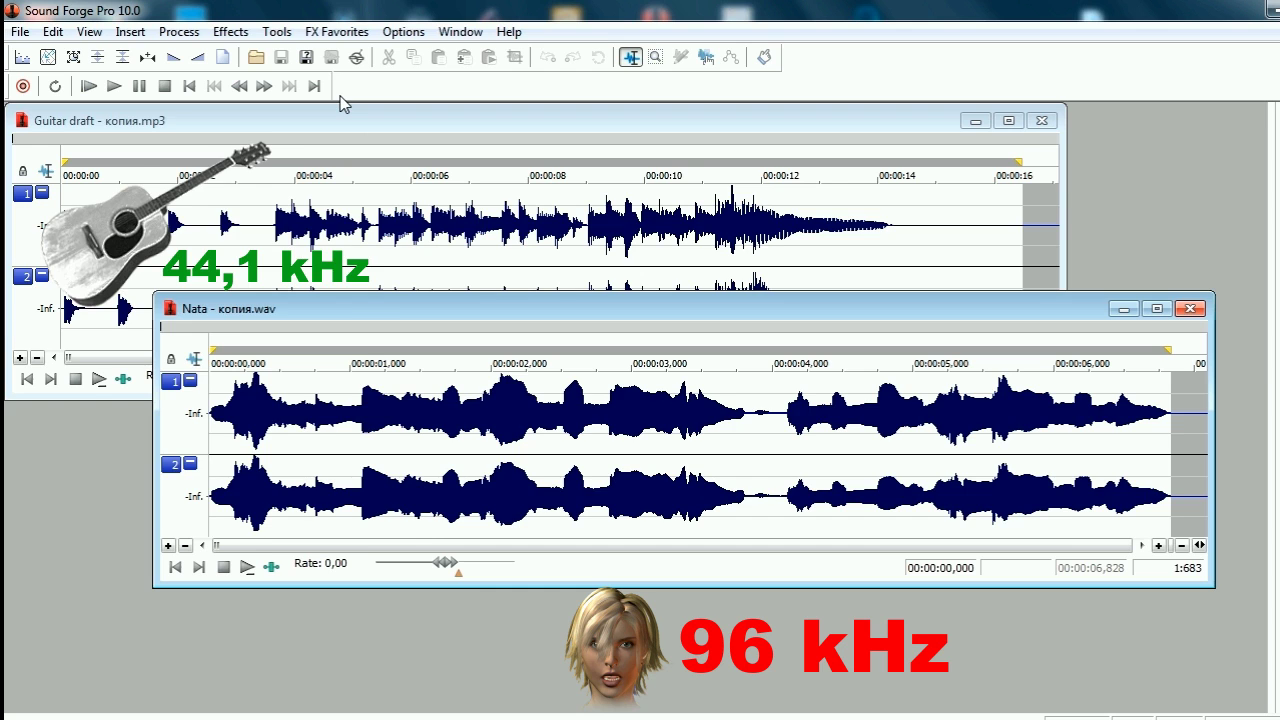
- Resample the vocal copy to 44 100 Hz with the anti-alias filter applied, and move its window clear of the guitar
left_click(180, 32)
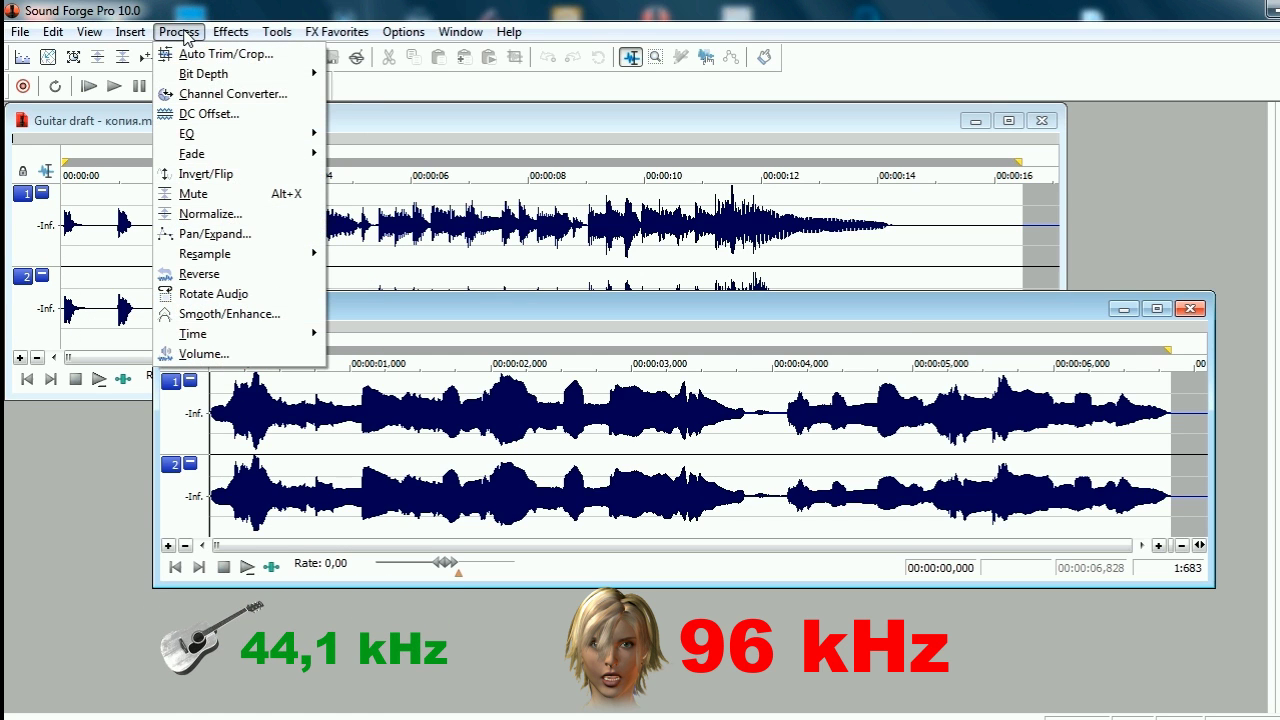
mouse_move(248, 256)
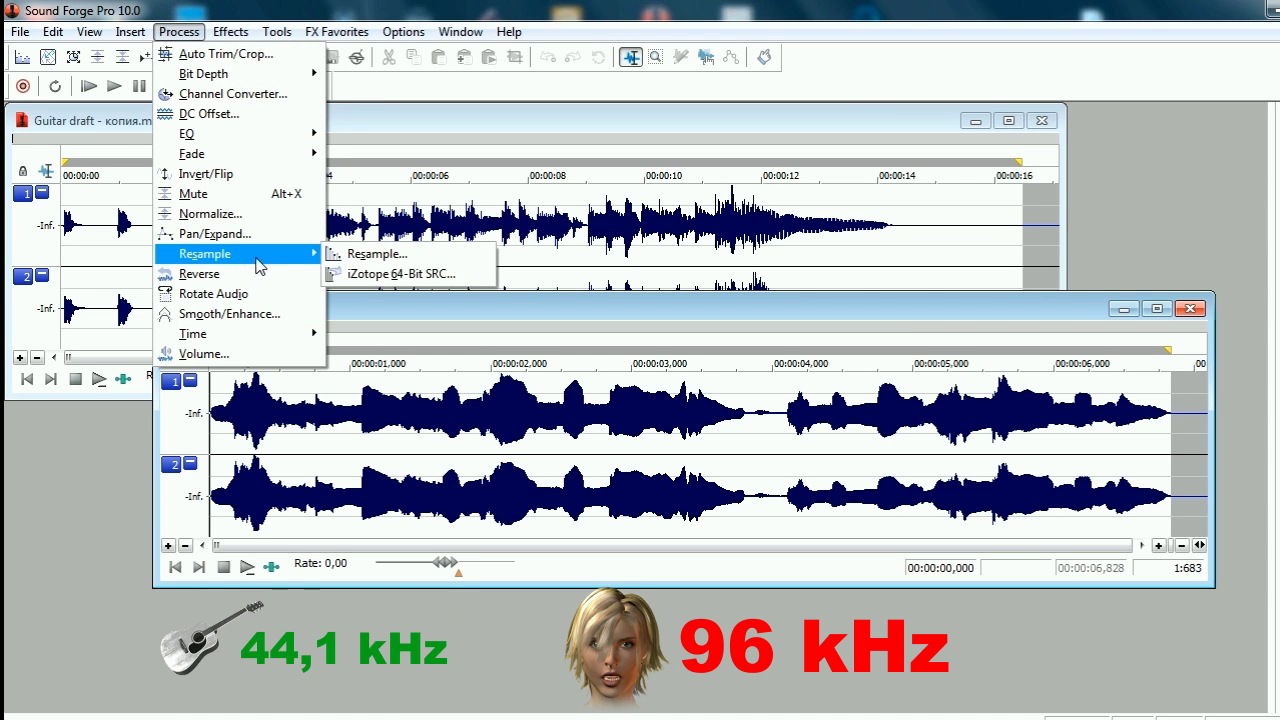
left_click(378, 256)
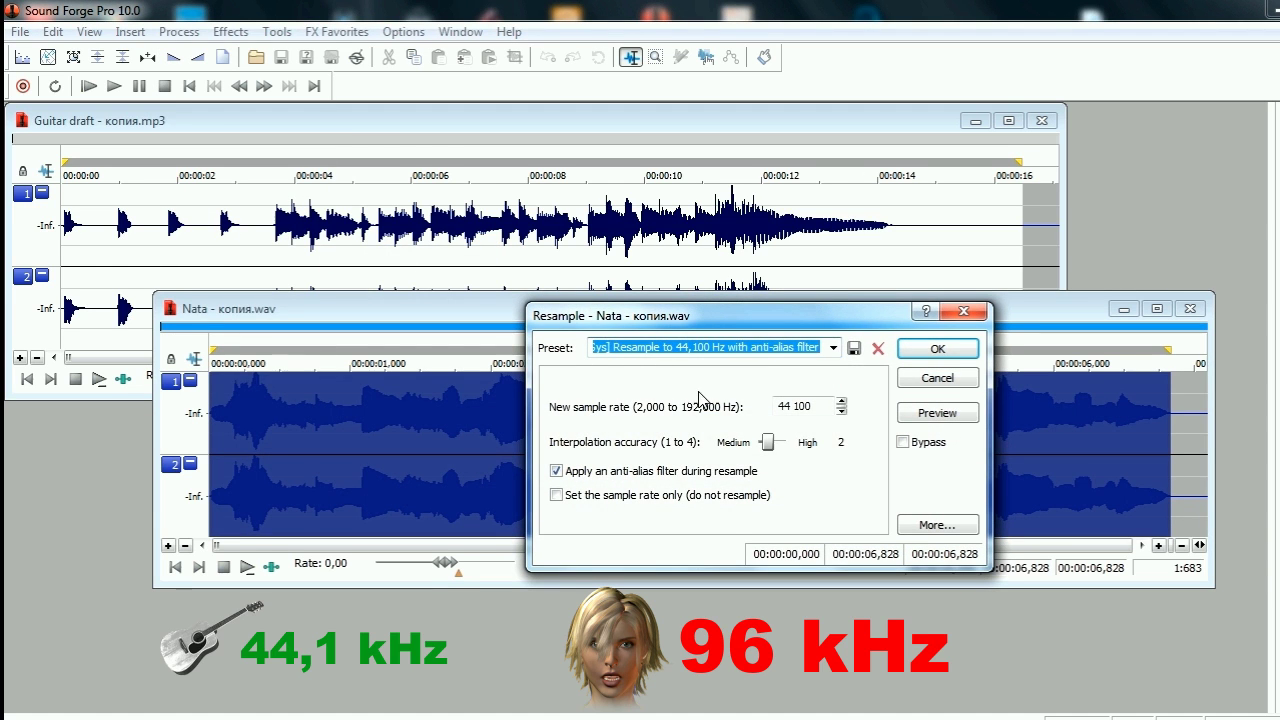
left_click(937, 348)
left_click_drag(909, 312, 922, 405)
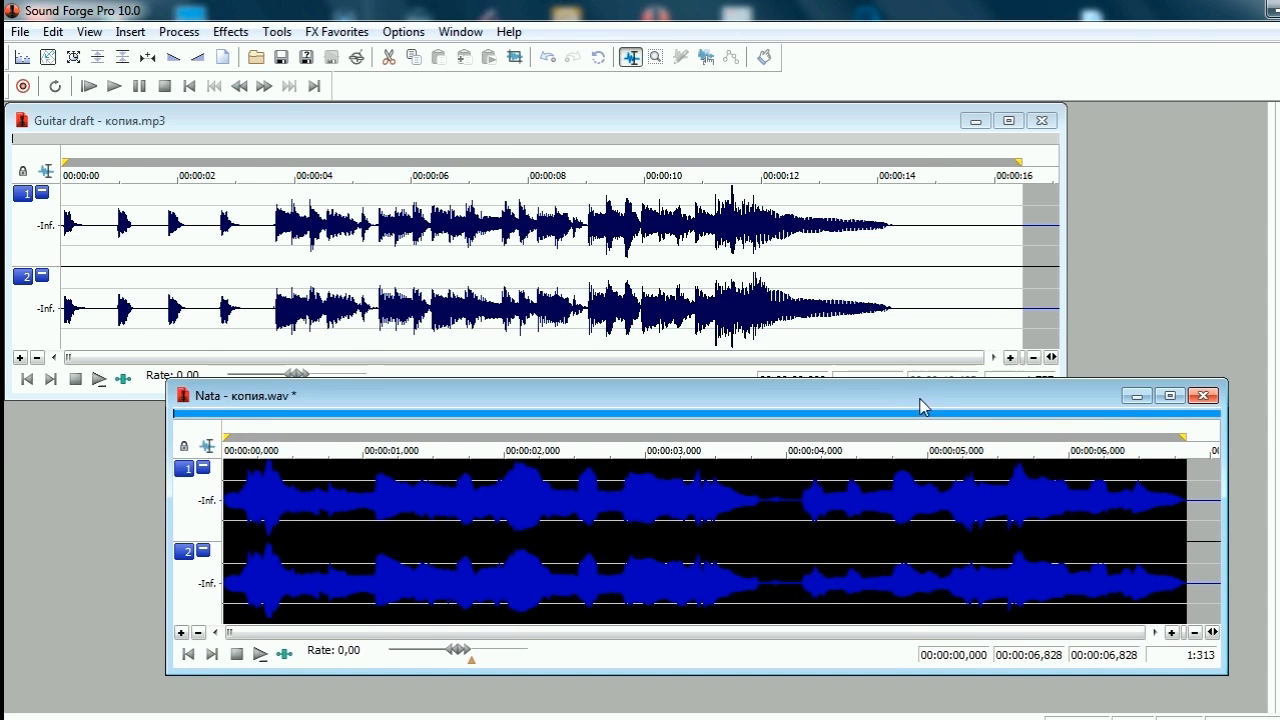
- Copy the whole resampled vocal and set up a Mix paste onto the guitar file, keeping the guitar waveform in view
left_click(53, 31)
left_click(74, 143)
left_click_drag(389, 128, 480, 197)
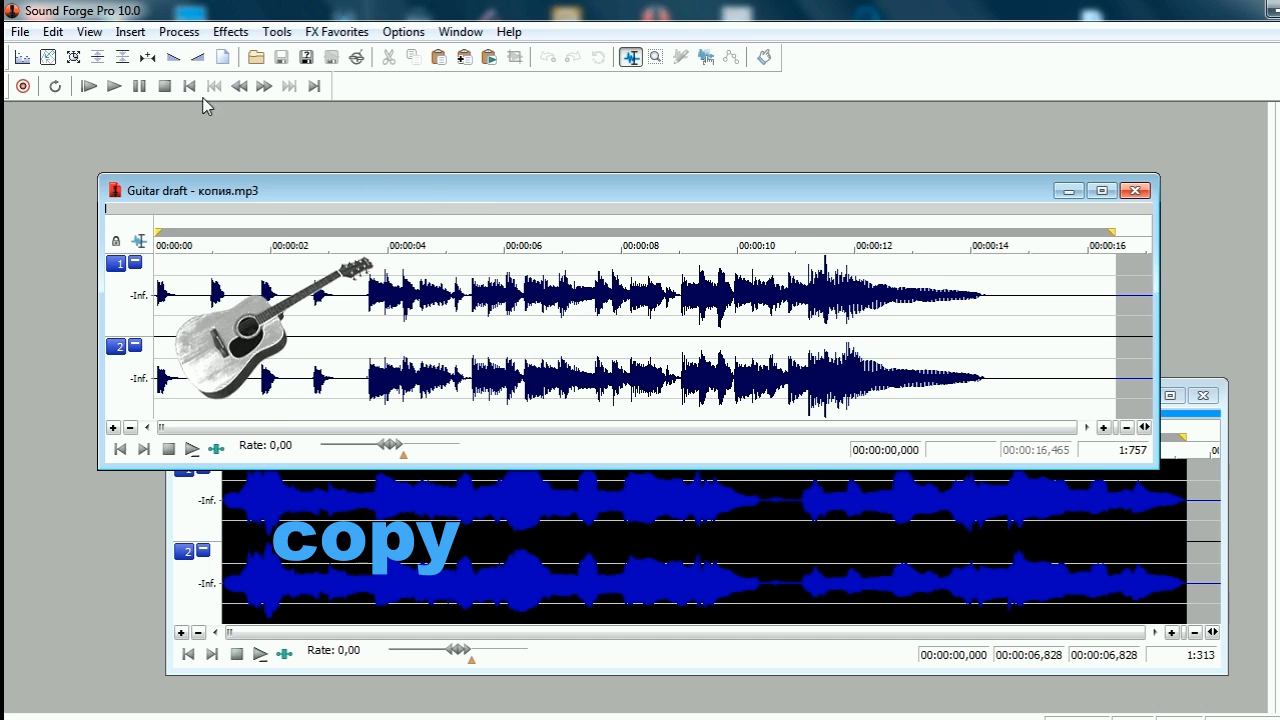
left_click(50, 32)
mouse_move(105, 184)
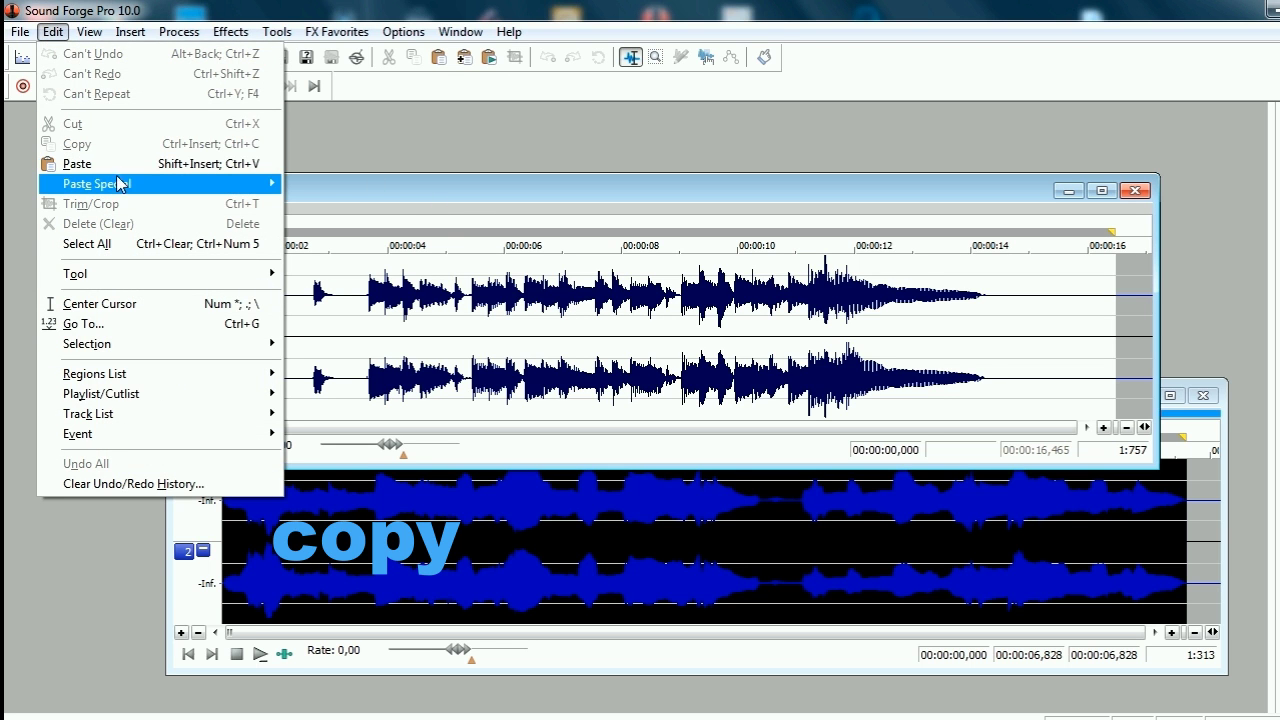
left_click(310, 186)
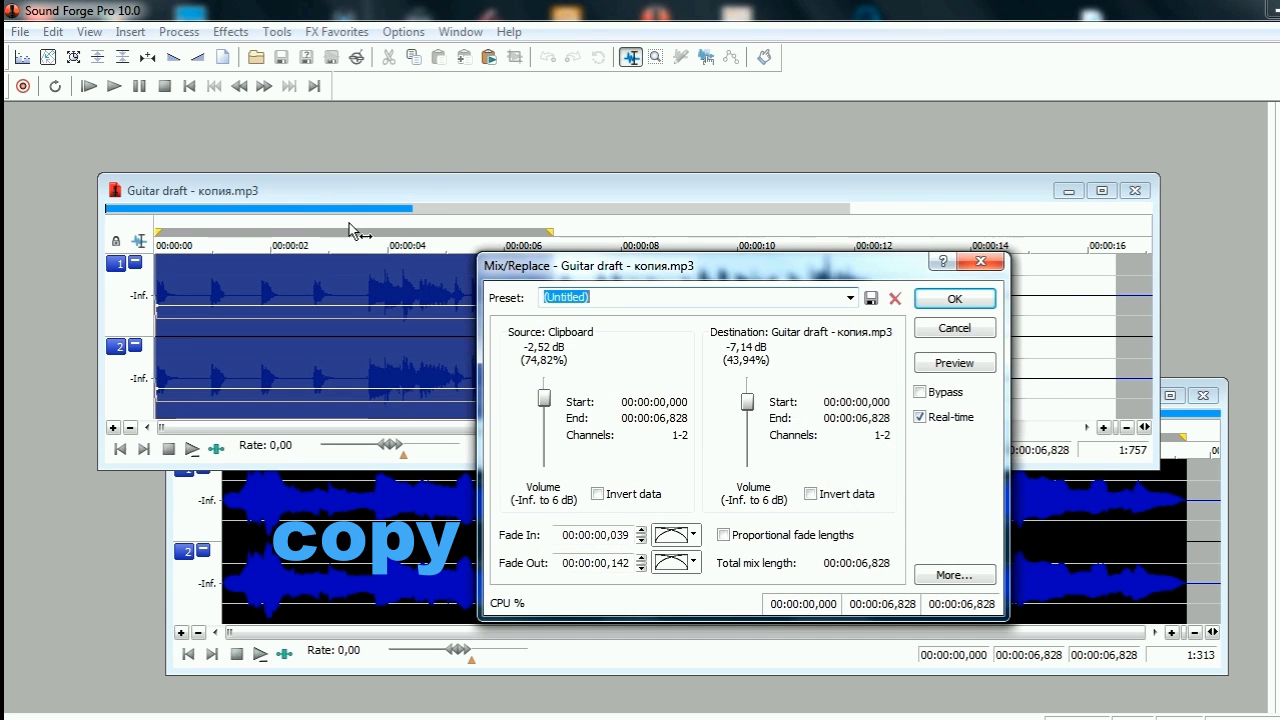
left_click_drag(658, 279, 888, 398)
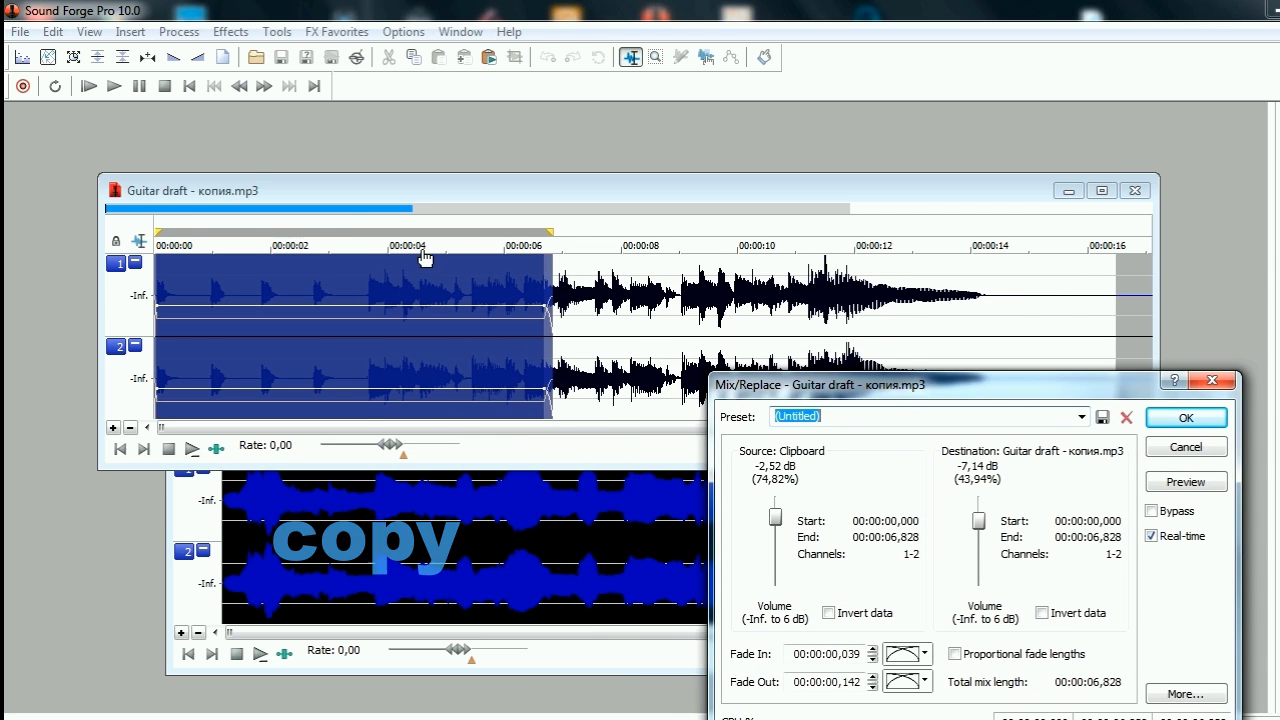
- Position the vocal mix region to start at about 3.656 s in the guitar track and preview the mix
left_click_drag(401, 236, 606, 261)
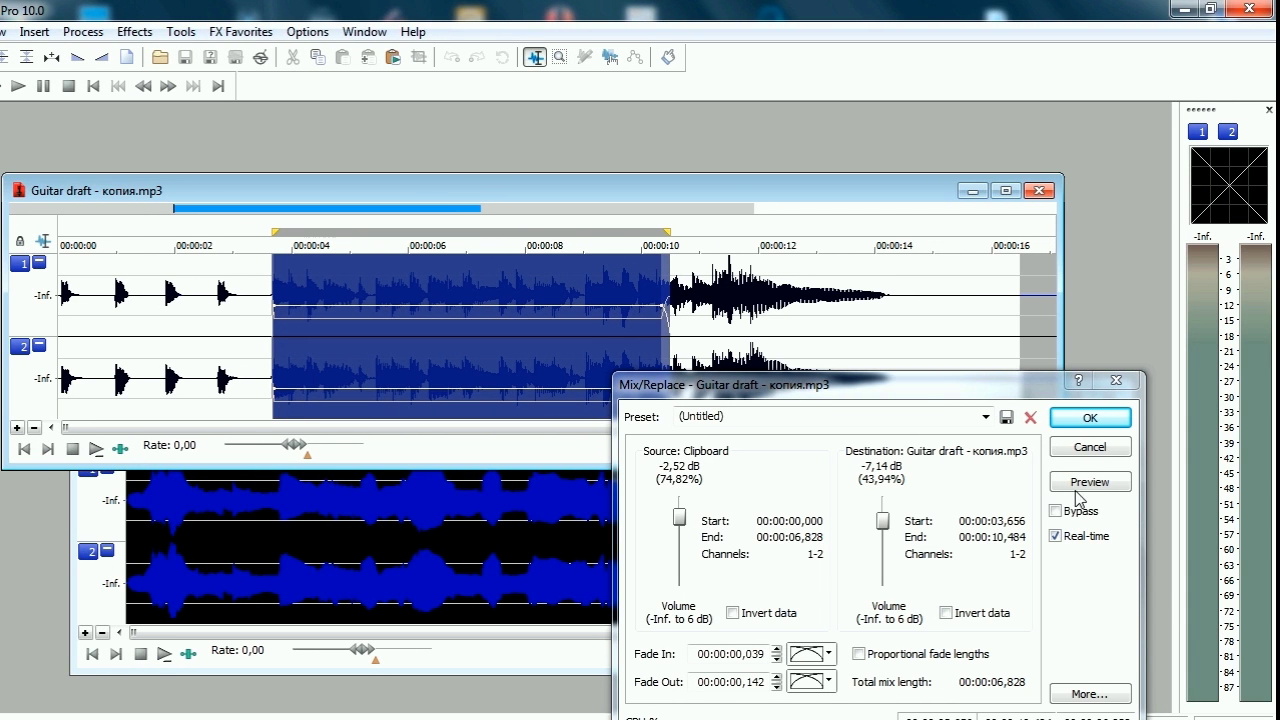
left_click(1078, 485)
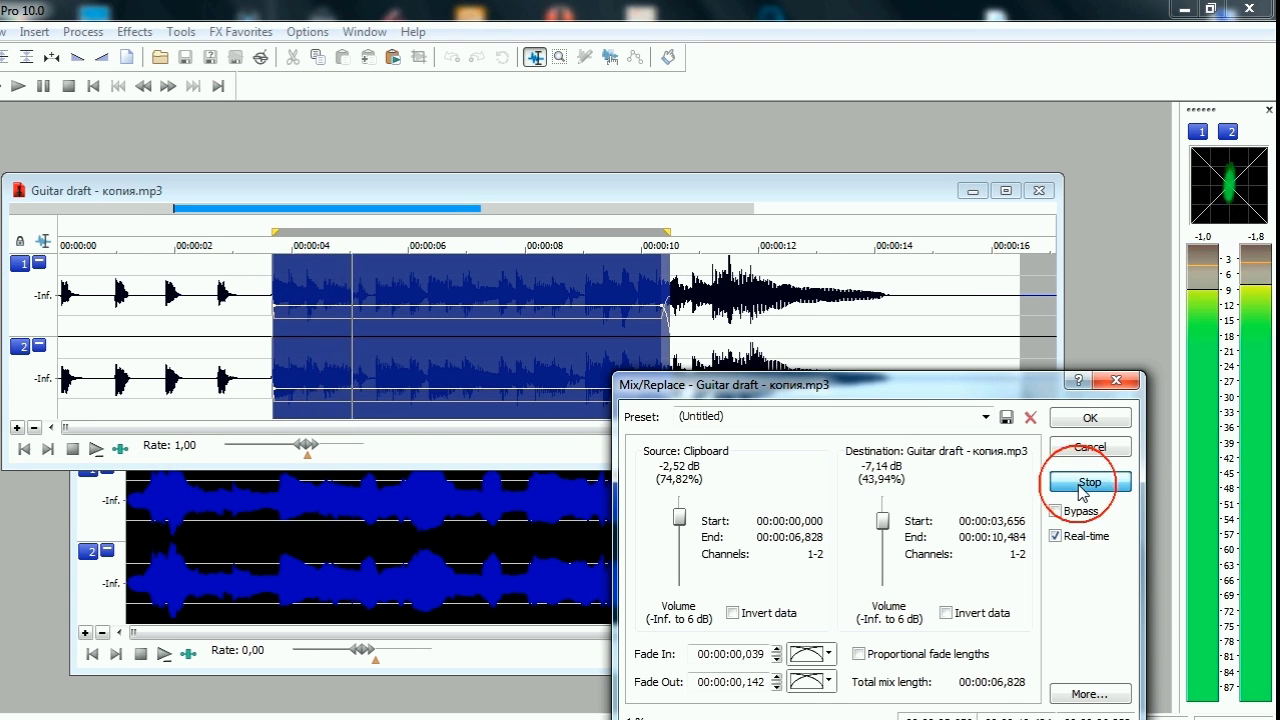
left_click(1081, 484)
- Shift the vocal mix region earlier, to start at about 3.209 s, and preview the mix
left_click_drag(452, 231, 423, 236)
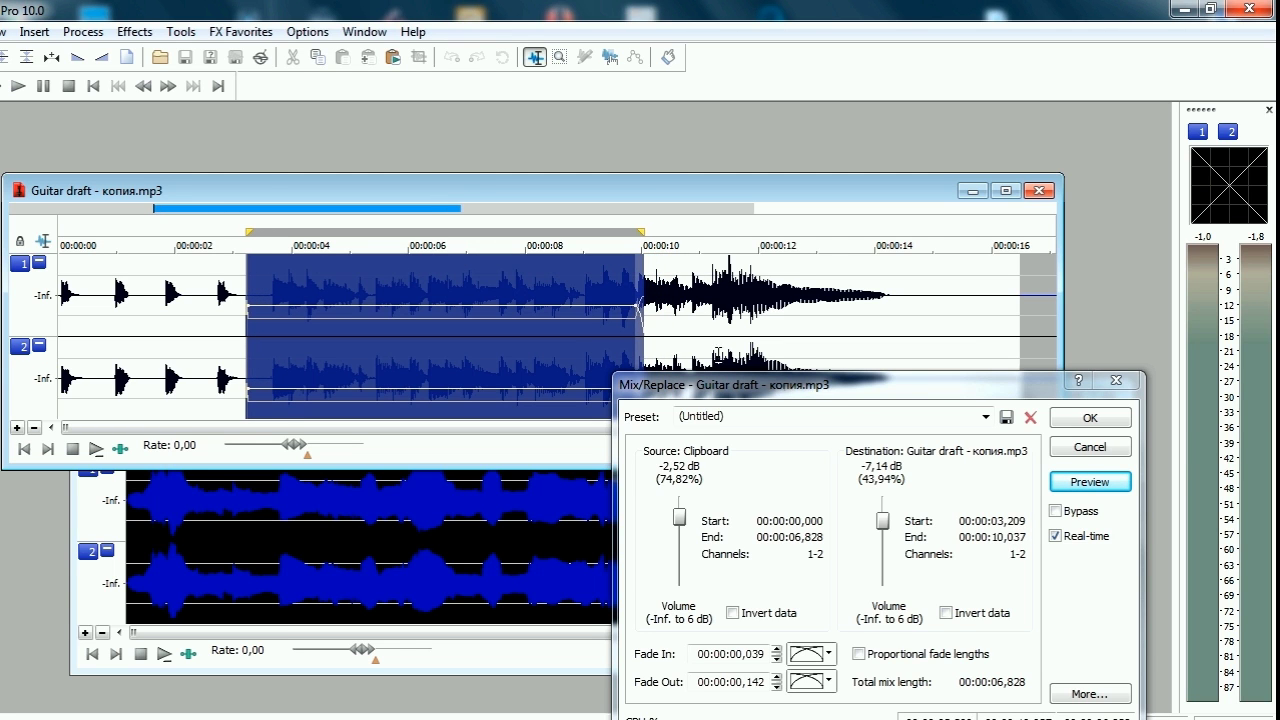
left_click(1086, 489)
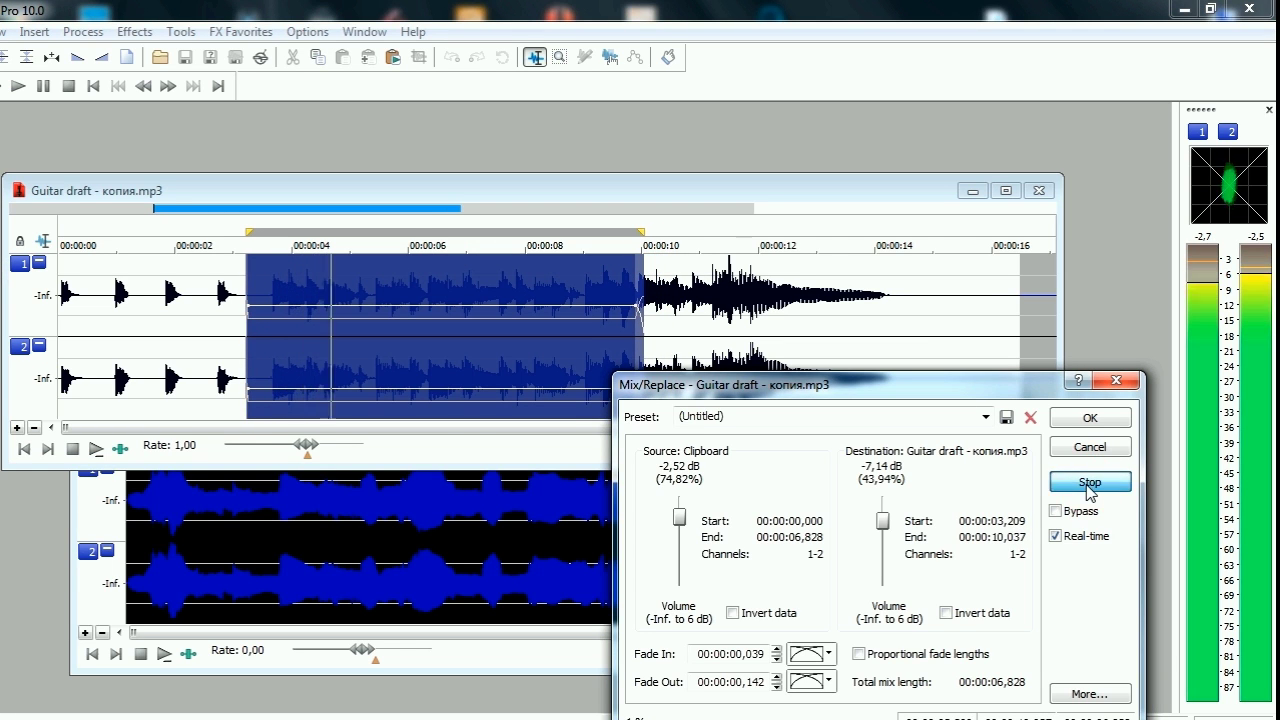
left_click(1089, 485)
- Shift the vocal mix region to start at about 3.484 s and preview the mix
left_click_drag(412, 238, 447, 240)
left_click(1088, 482)
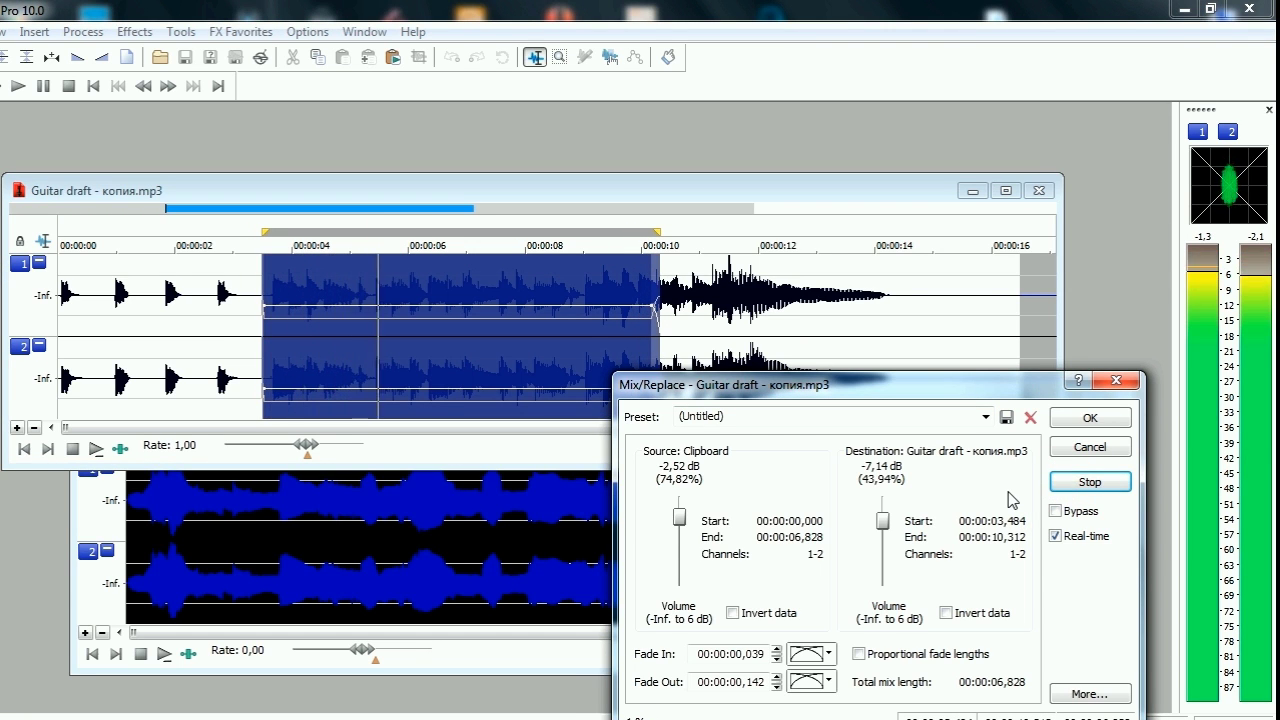
left_click(1089, 486)
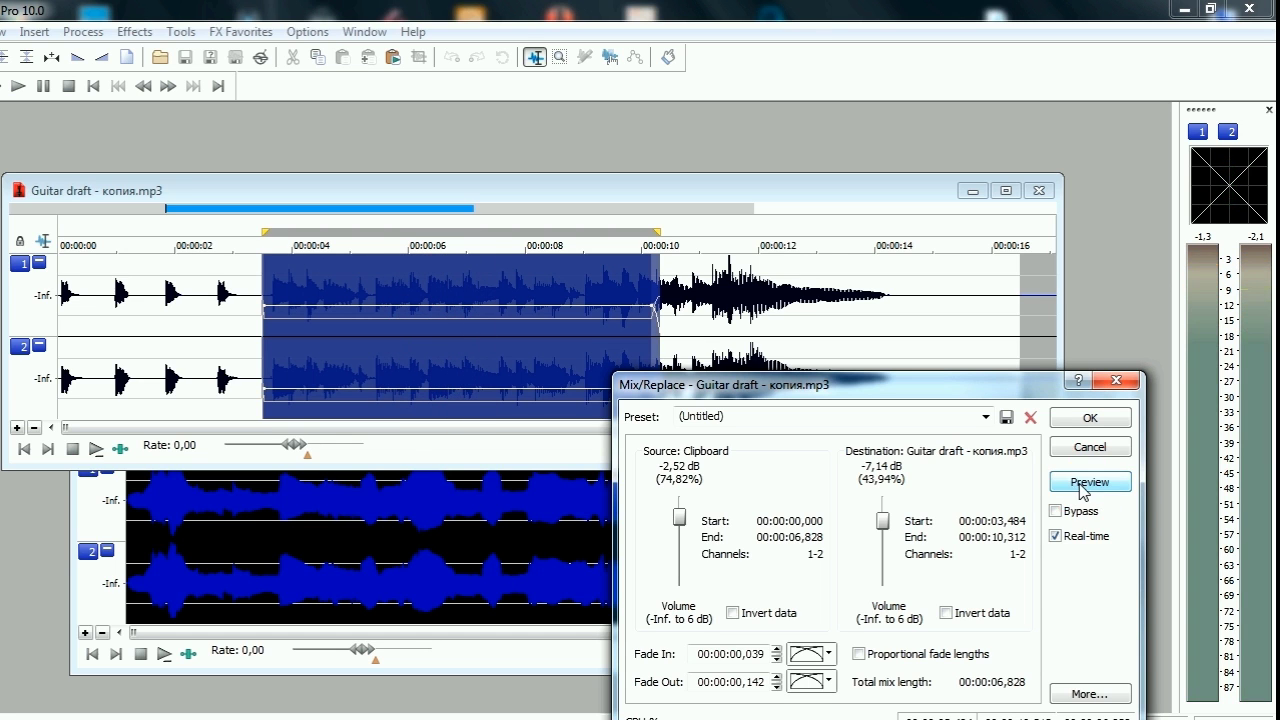
- Set the pasted vocal's volume to 0.97 dB and the guitar's to -7.17 dB, and preview the balance
mouse_move(584, 306)
left_mouse_down()
mouse_move(583, 288)
mouse_move(581, 370)
mouse_move(581, 317)
left_mouse_up()
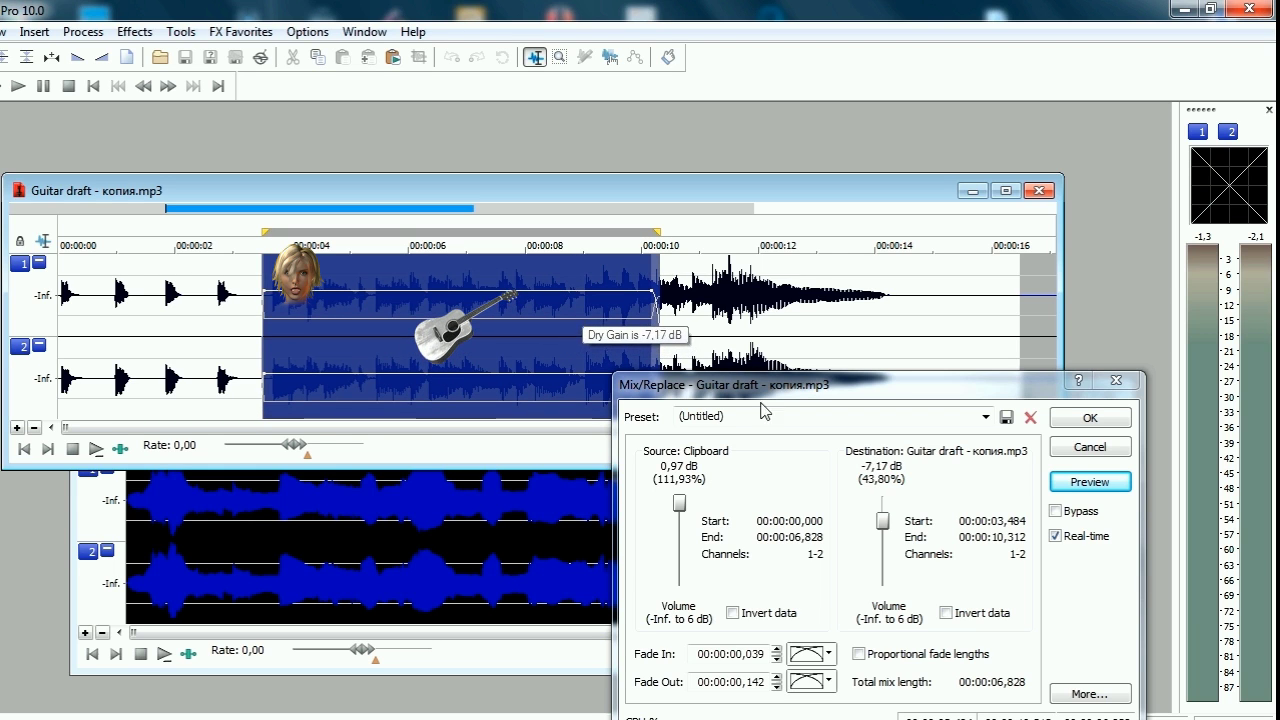
left_click(1089, 482)
left_click(1092, 484)
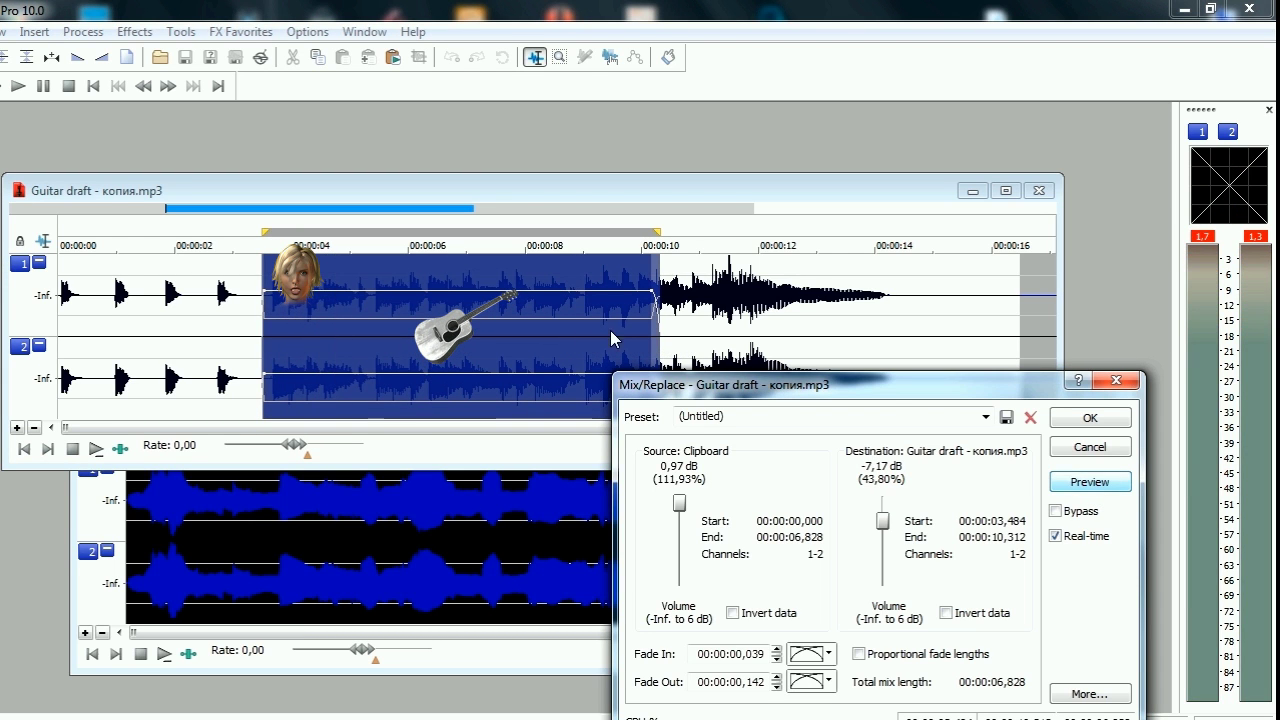
- Apply the mix of the vocal into the guitar track and play the result from about 3.244 s
left_click_drag(593, 303, 631, 297)
left_click(1090, 425)
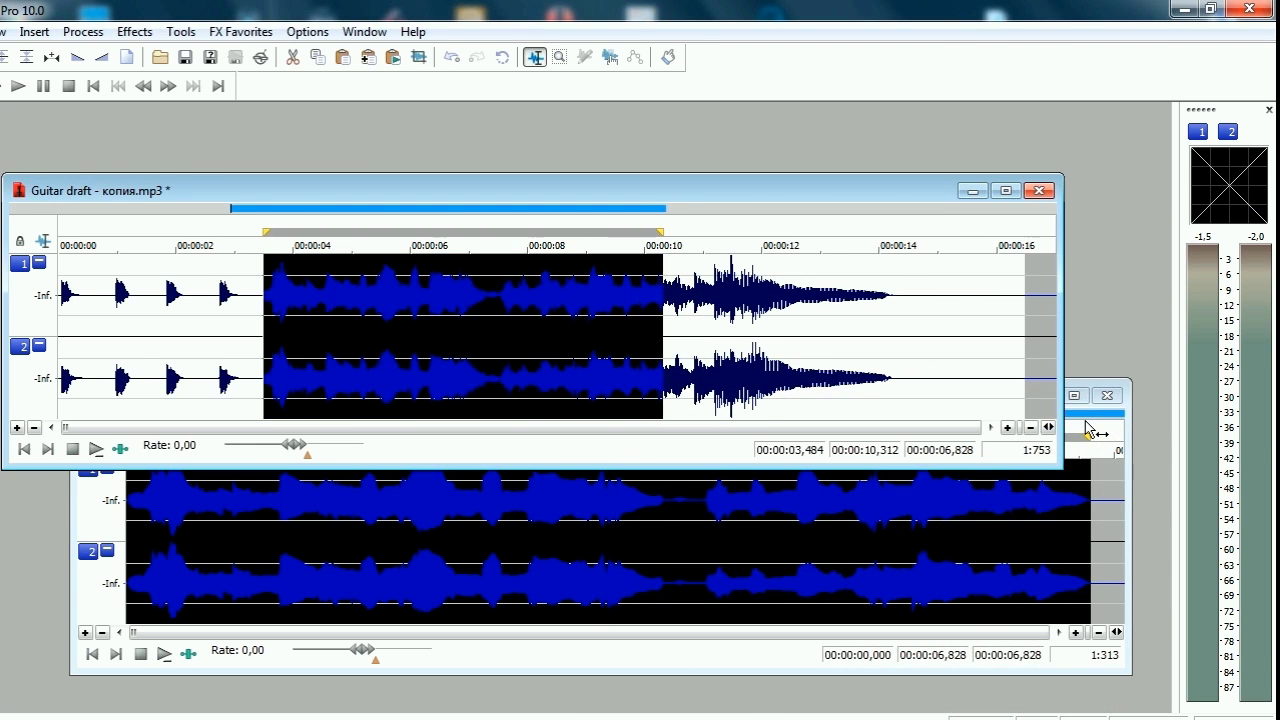
left_click(247, 330)
key("space")
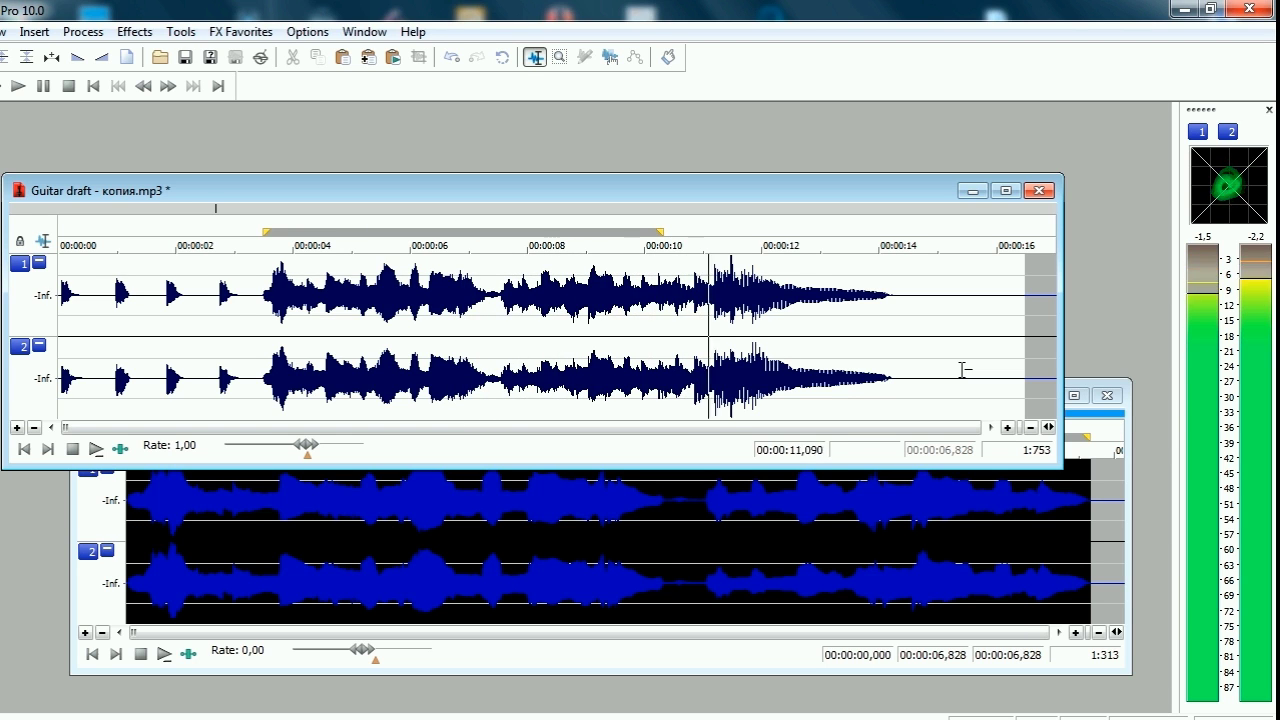
key("space")
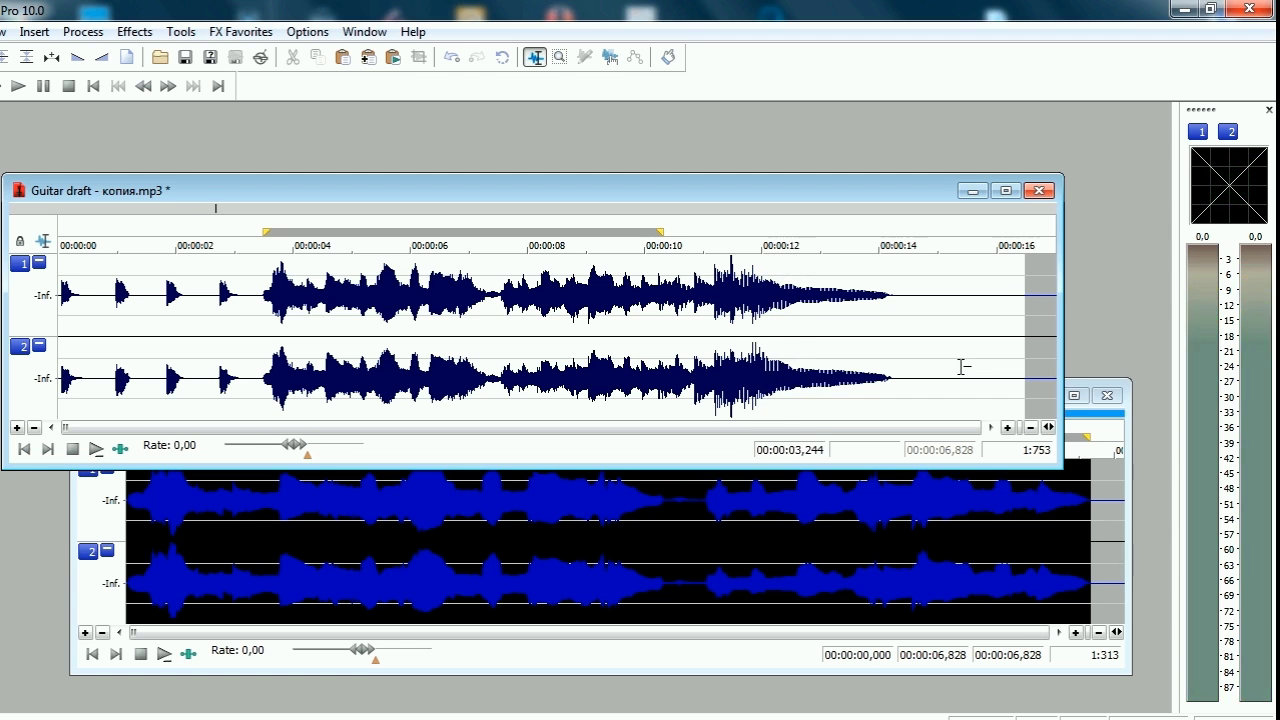
- Save the mixed track as Vocal guitara.mp3 in MP3 Audio format with the 128 Kbps, CD Quality Audio template
left_click(19, 32)
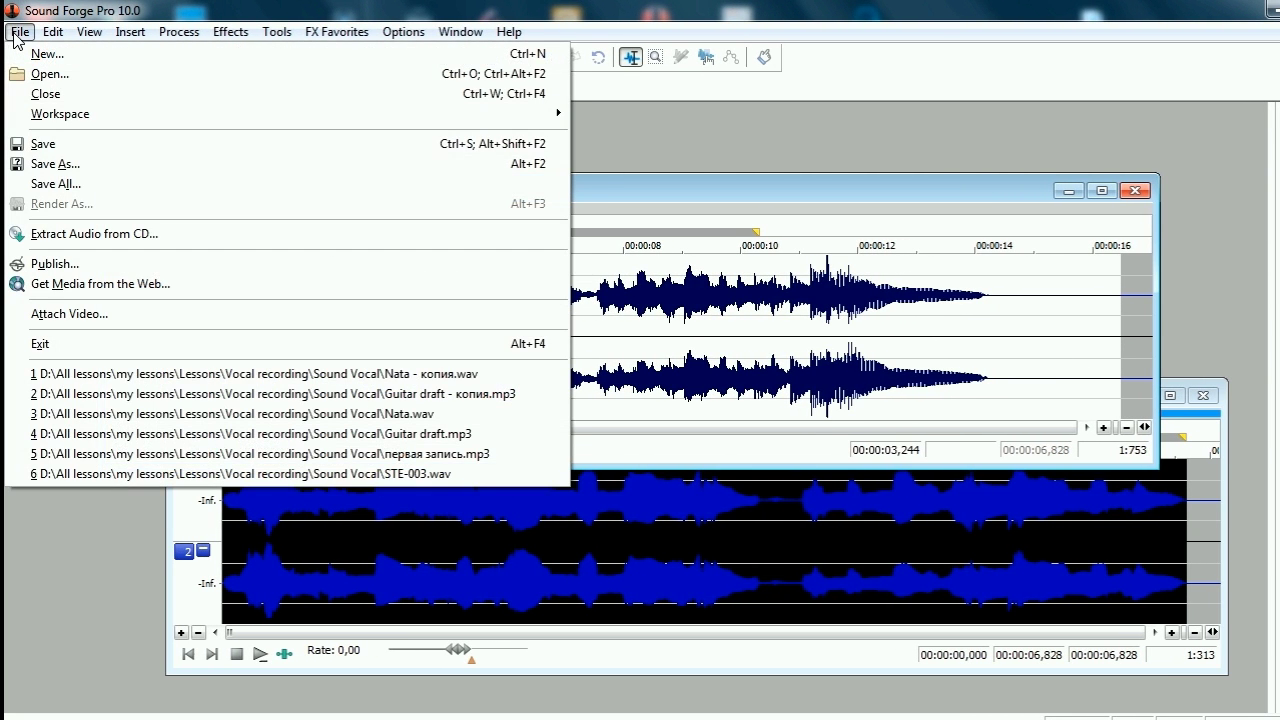
left_click(50, 163)
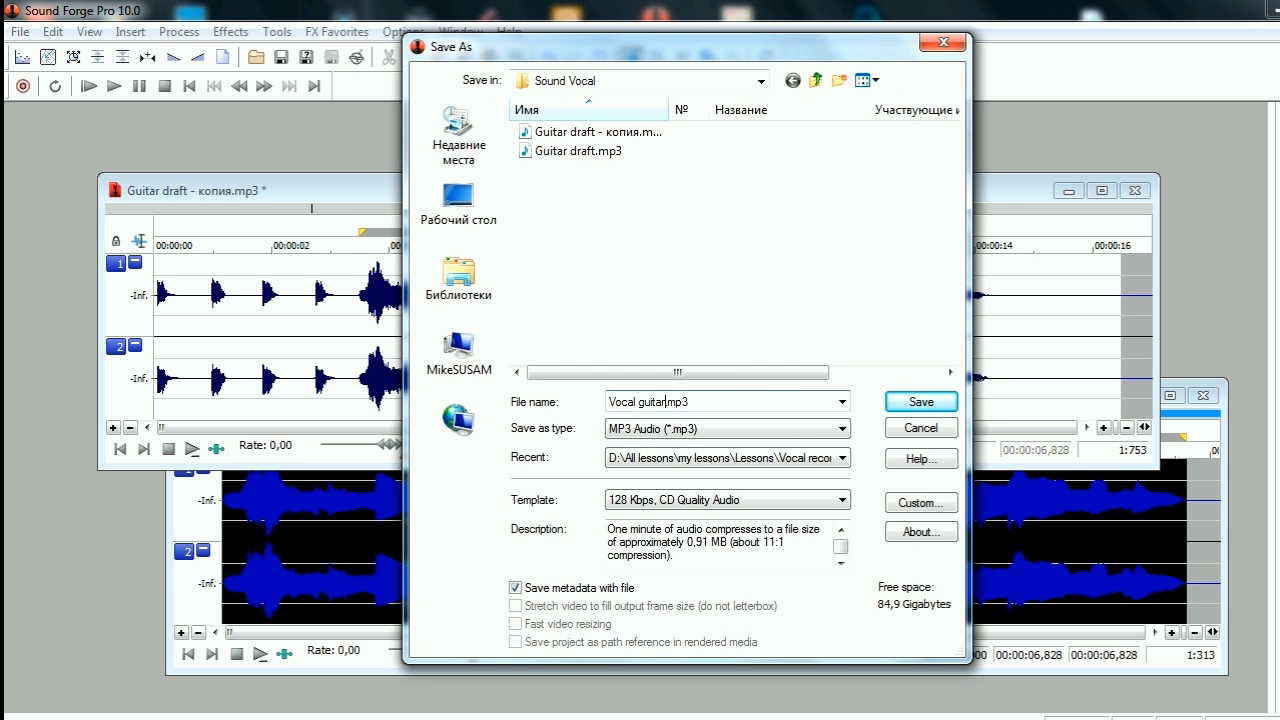
left_click(930, 401)
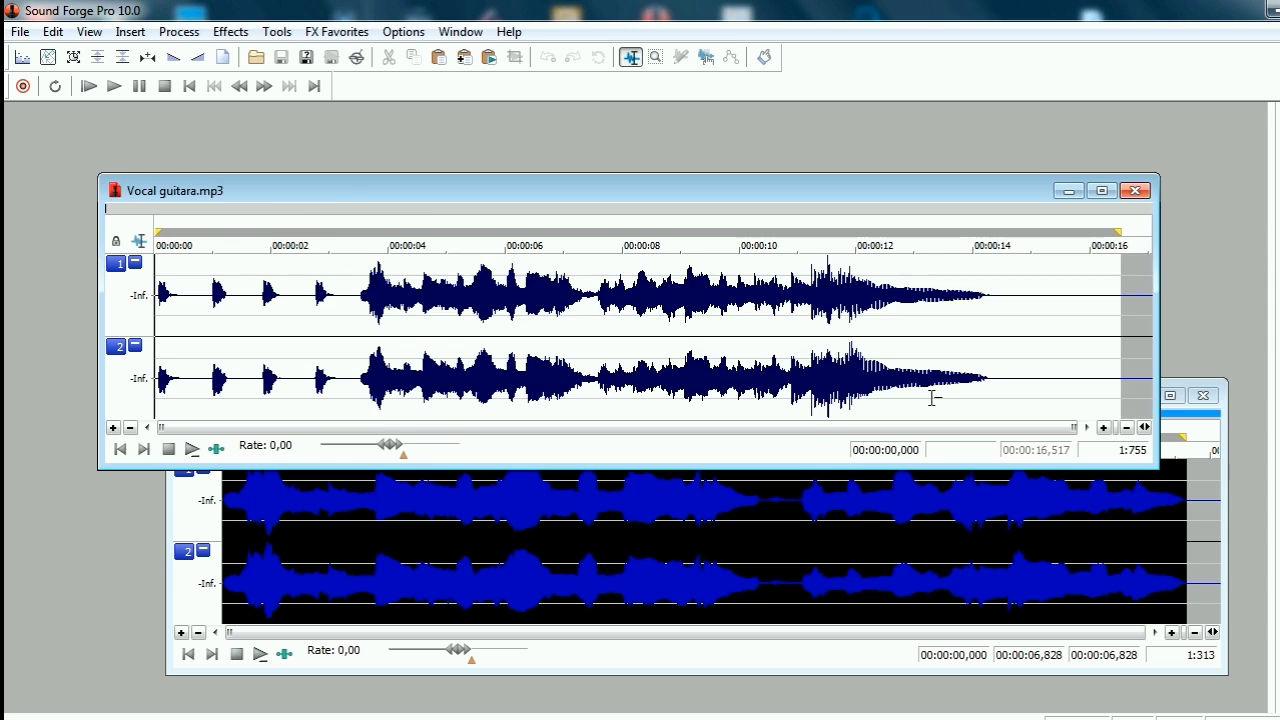
- Close the saved mix and the vocal copy, discarding the vocal's changes, and delete both working copies from the Sound Vocal folder
left_click(1137, 192)
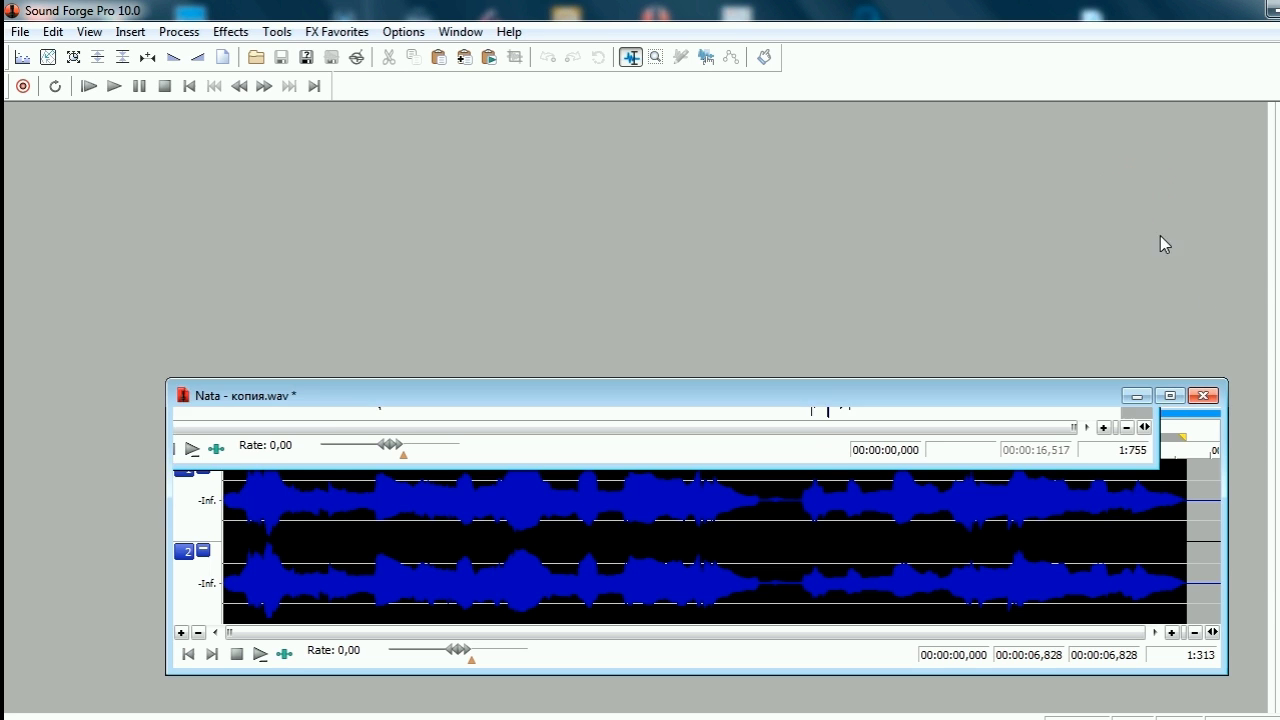
left_click(1207, 403)
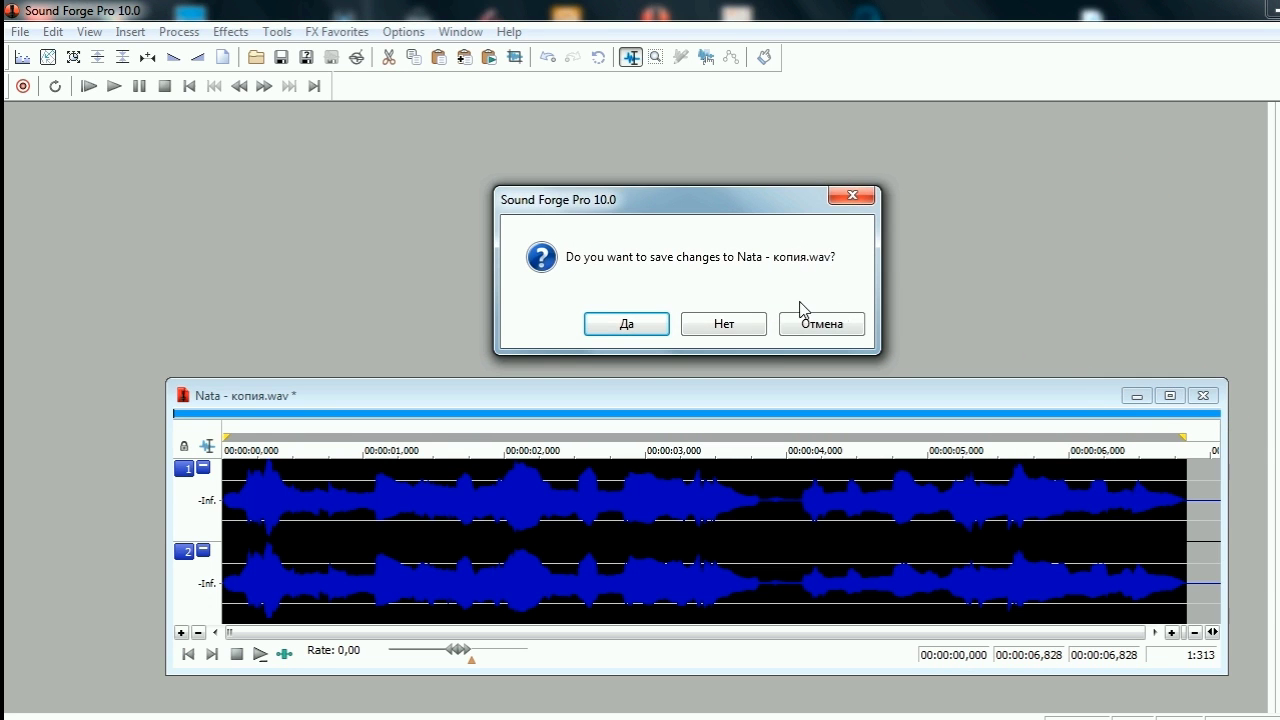
left_click(740, 320)
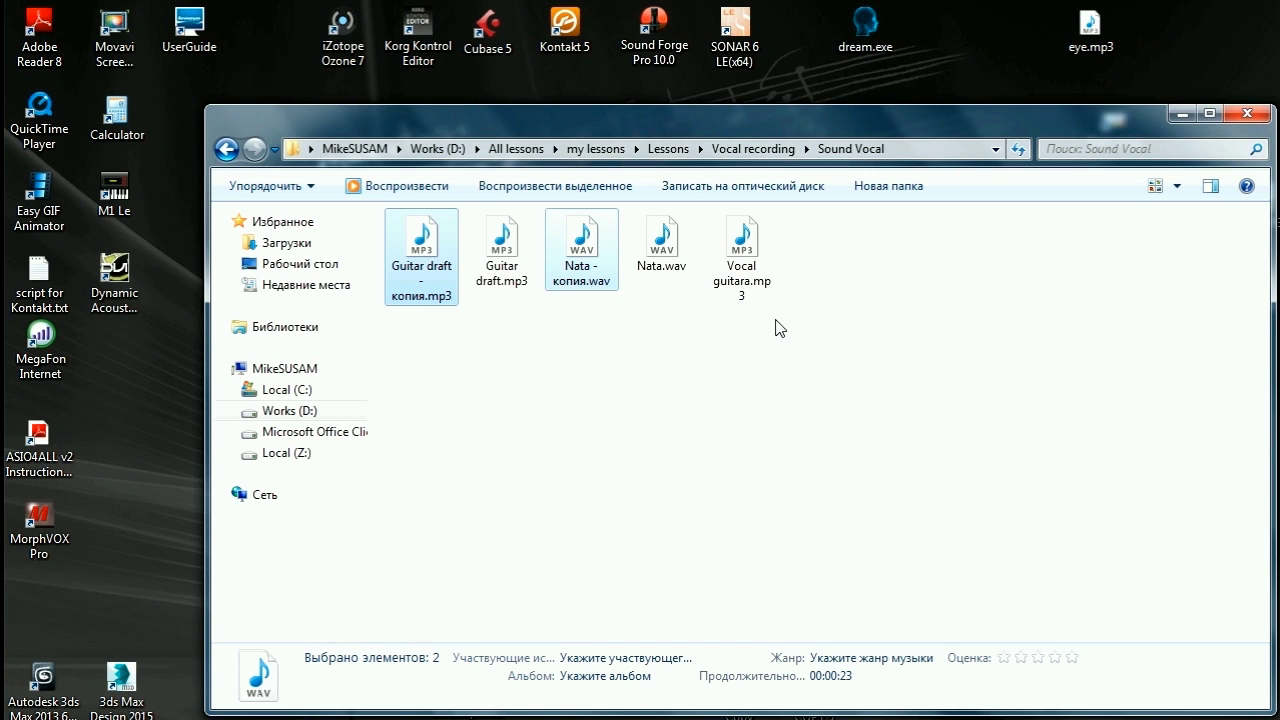
key("Delete")
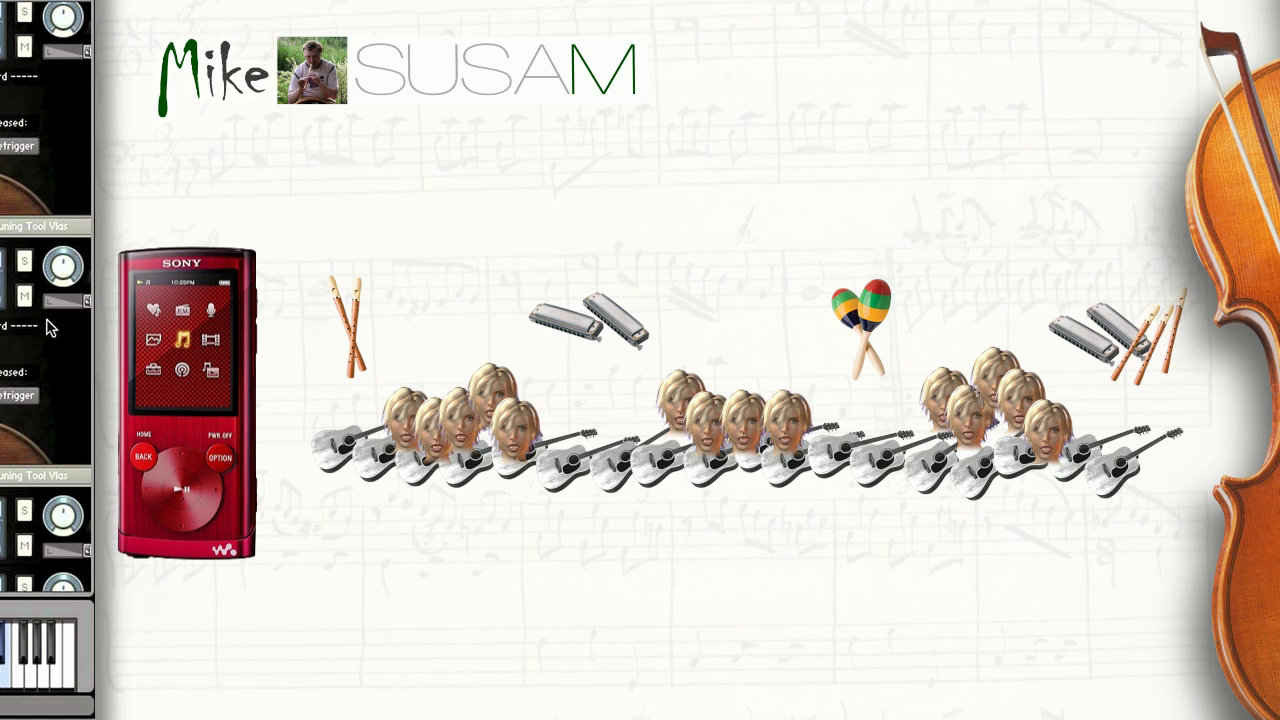
left_click_drag(1058, 260, 1058, 556)
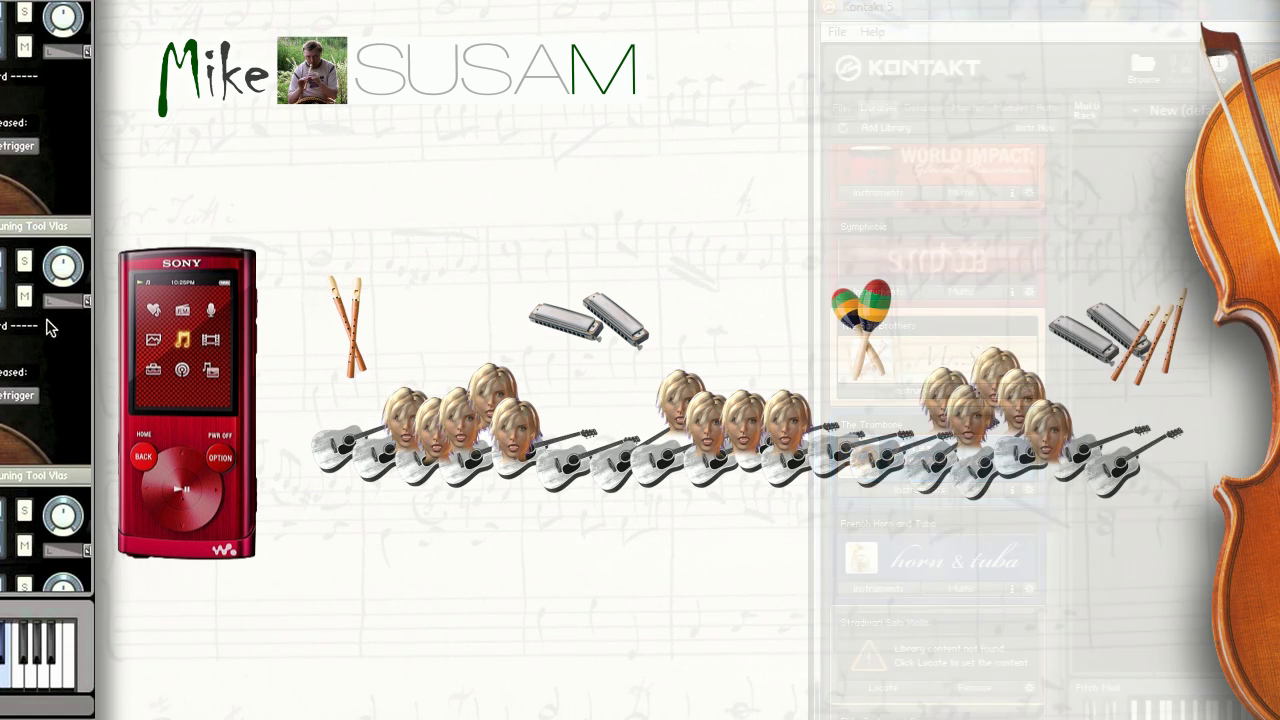
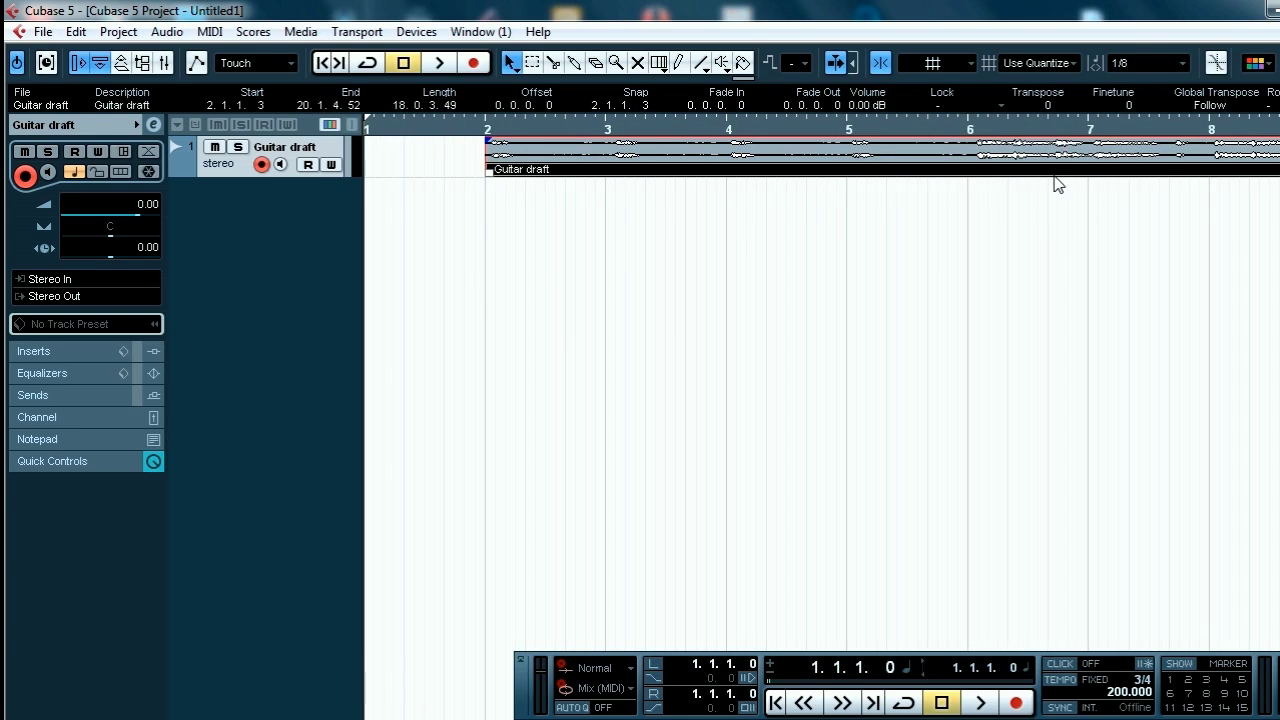
- Move the Guitar draft clip to the project start at 1.1.1.0 and play it back
left_click_drag(1058, 184, 938, 186)
left_click_drag(368, 172, 386, 175)
key("g")
left_click_drag(655, 178, 659, 179)
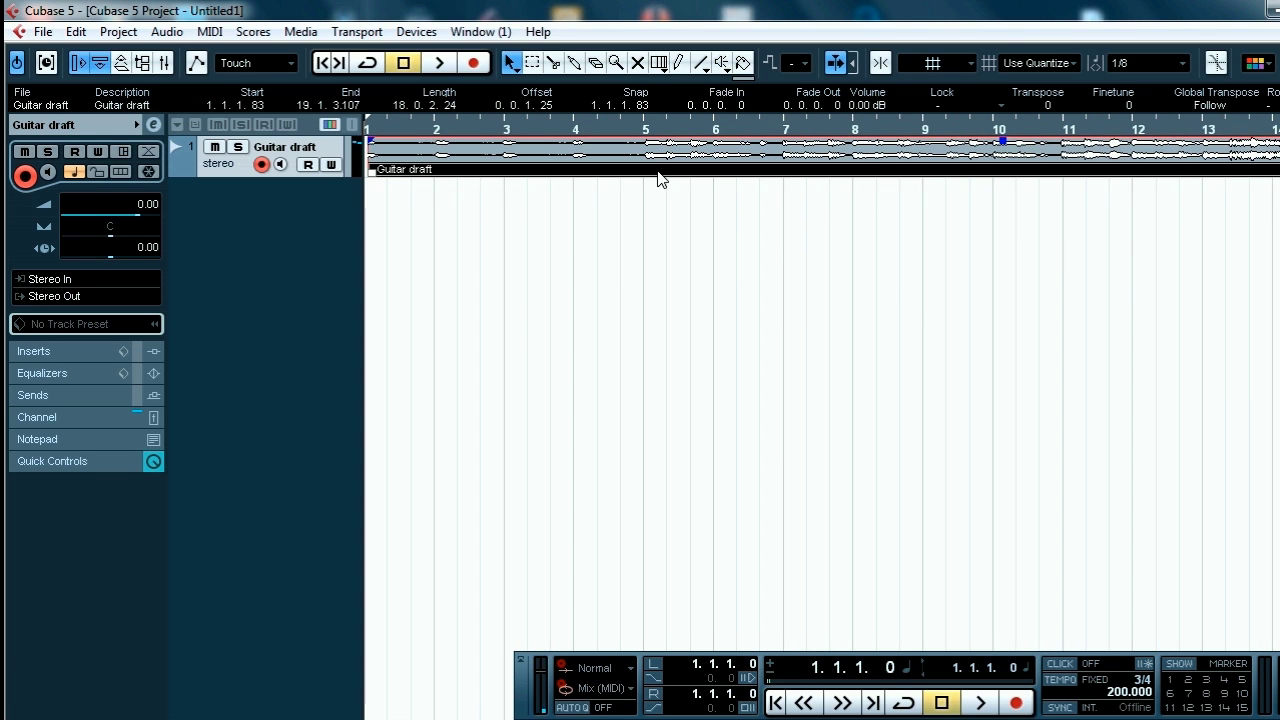
left_click_drag(375, 176, 369, 178)
key("g")
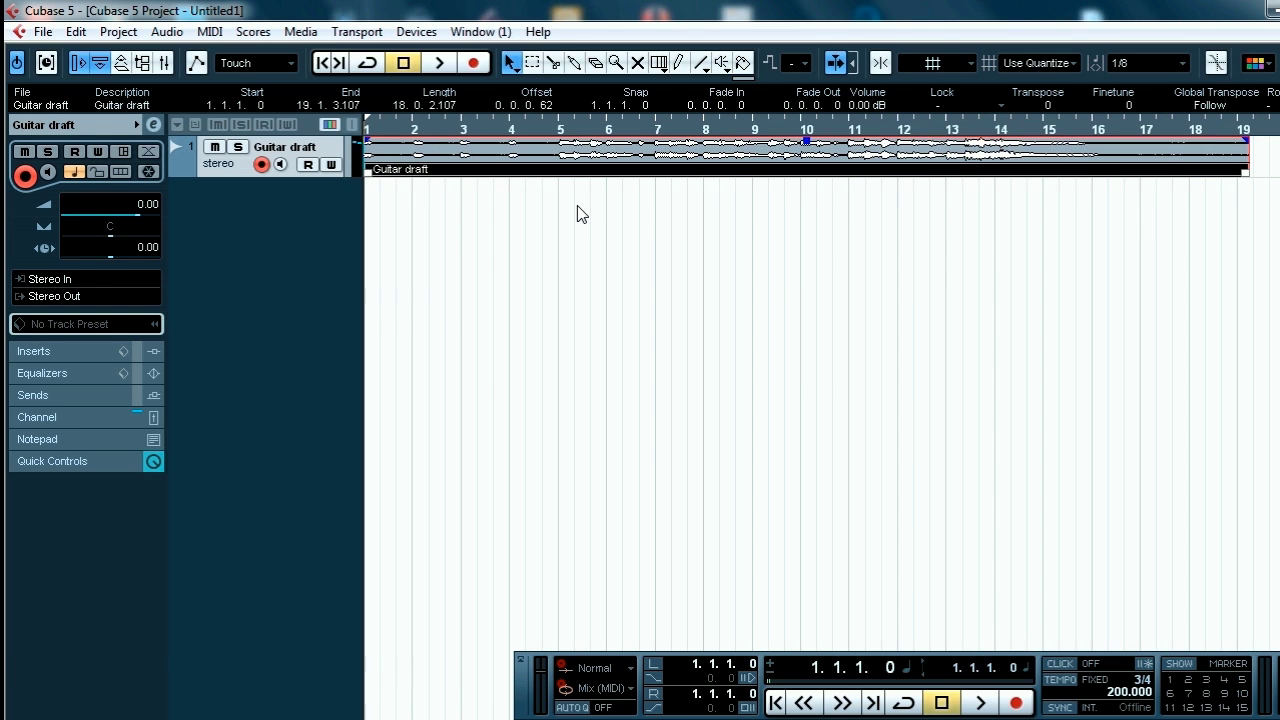
key("space")
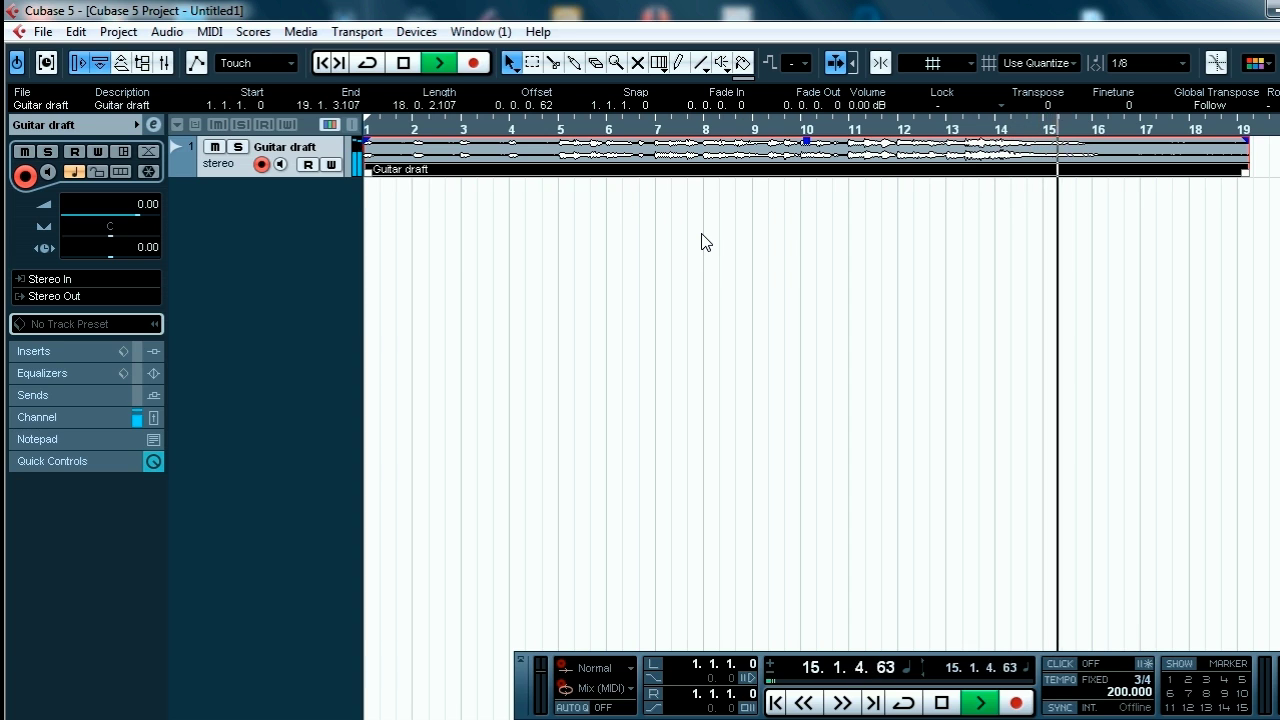
key("space")
- Import the vocal file from the file manager onto a new track, starting at about 4.3.4.67, and place that track above Guitar draft
key("alt+Tab")
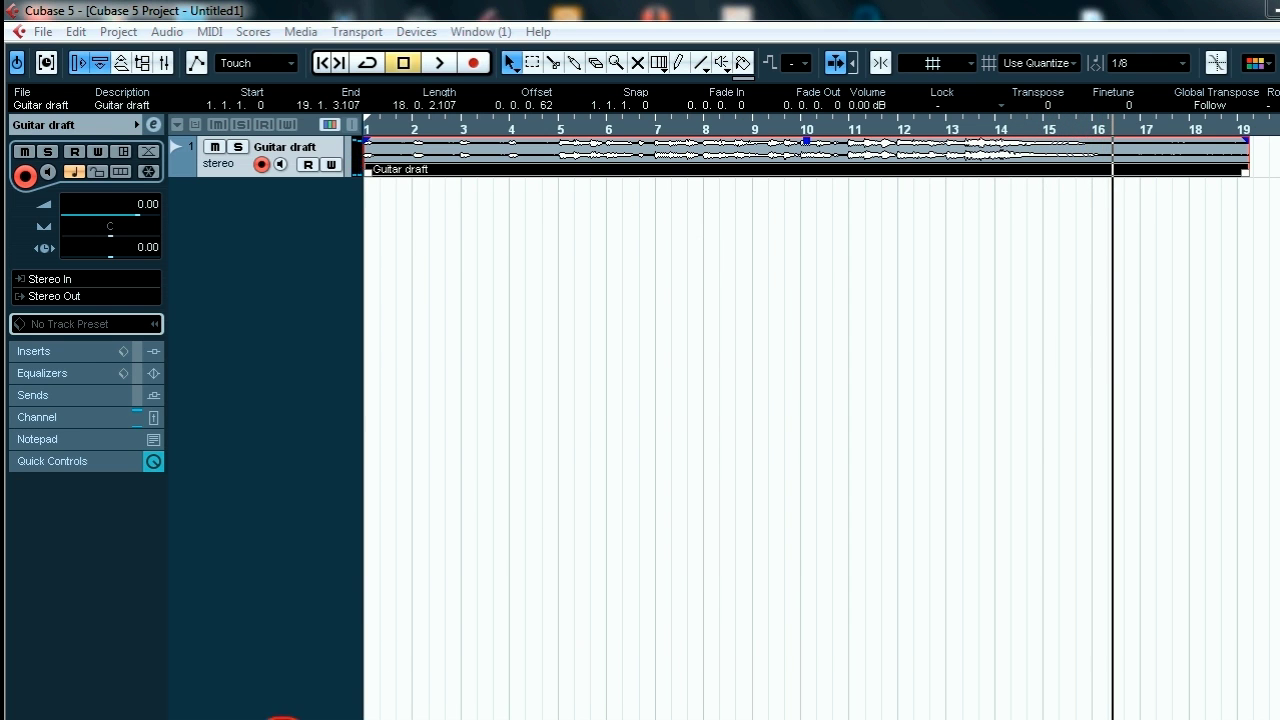
left_click(447, 222)
left_click_drag(617, 716, 558, 208)
left_click(418, 480)
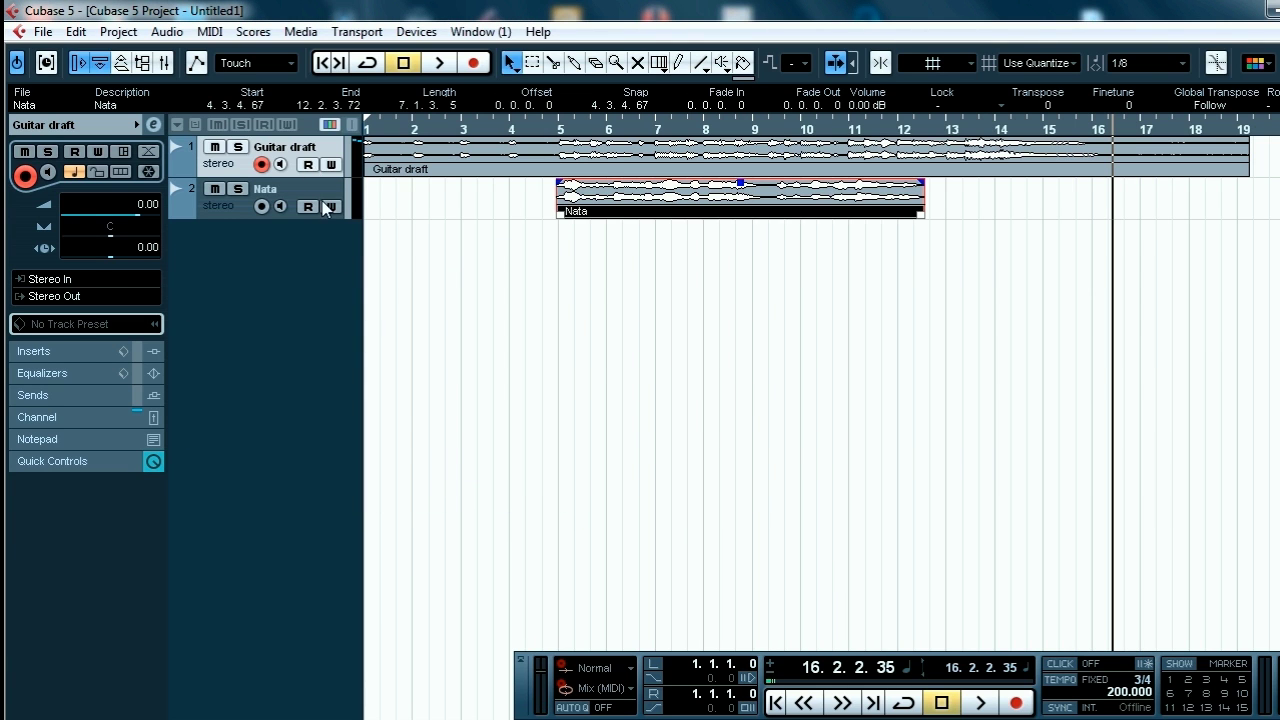
left_click(330, 193)
left_click_drag(330, 155, 331, 150)
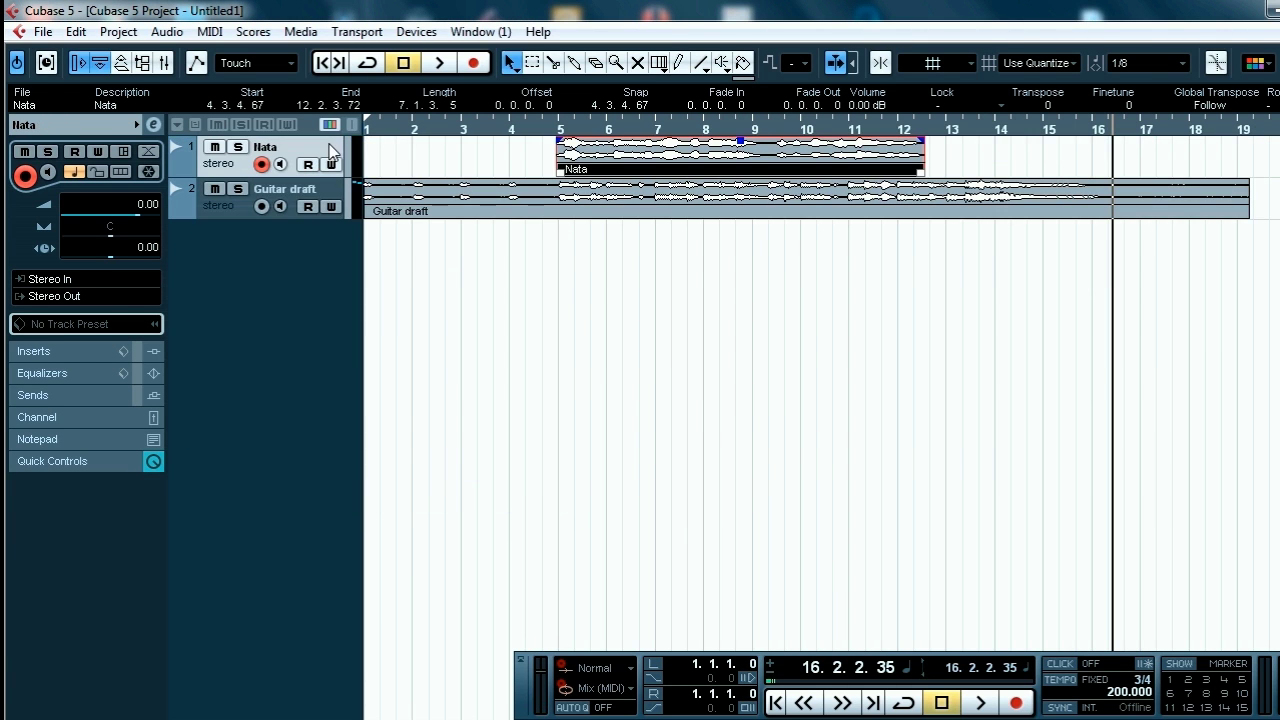
- Shift the vocal clip slightly earlier, to about 4.3.3.3, and play it together with the guitar
key("h")
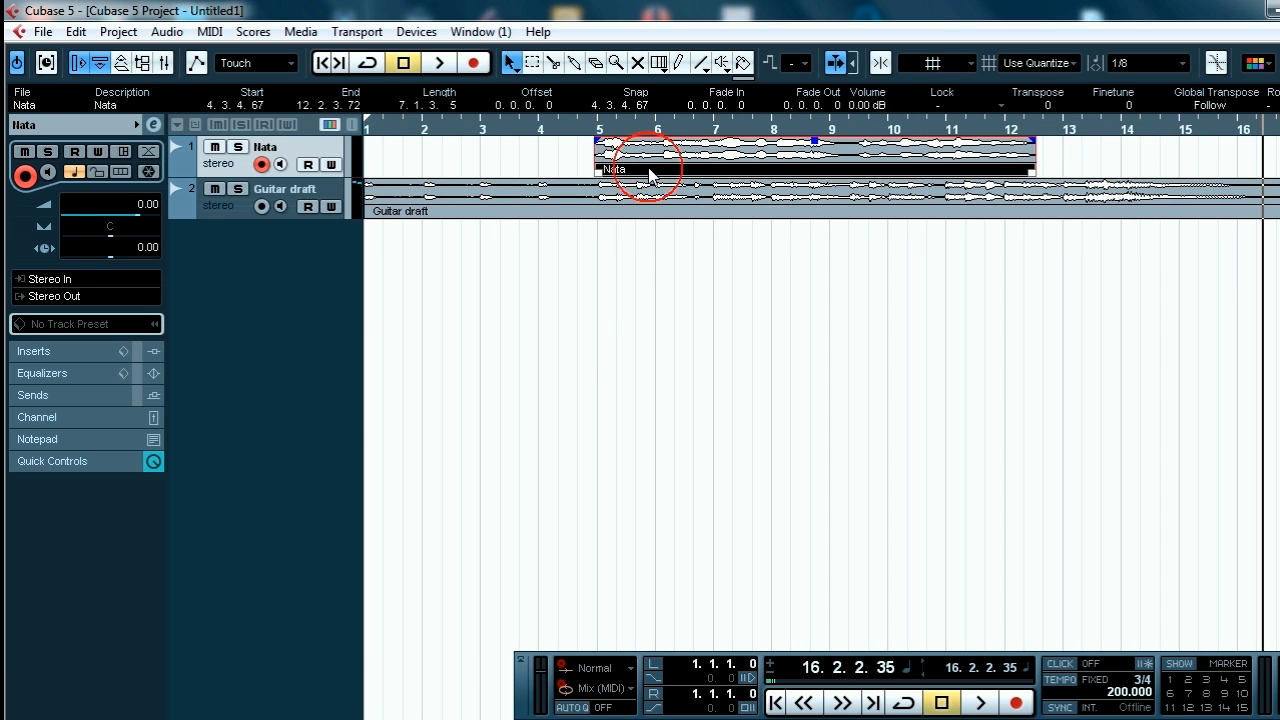
left_click_drag(643, 178, 636, 178)
left_click(553, 127)
key("space")
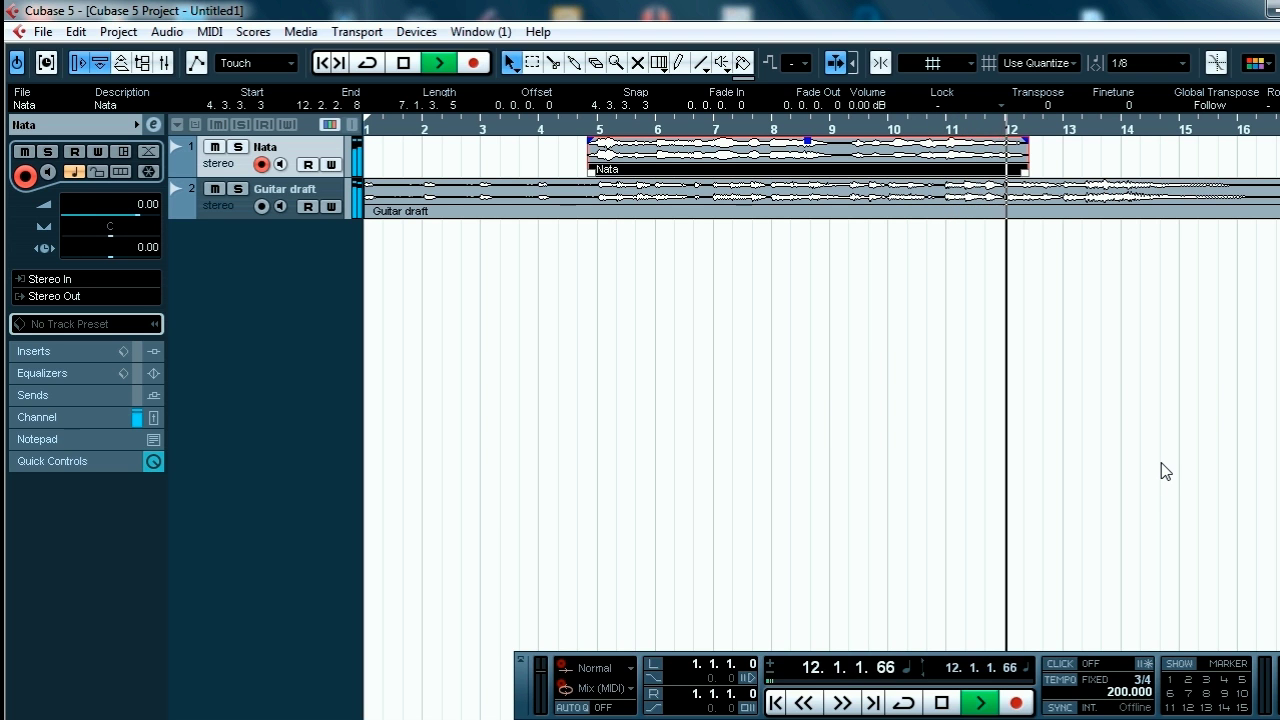
key("space")
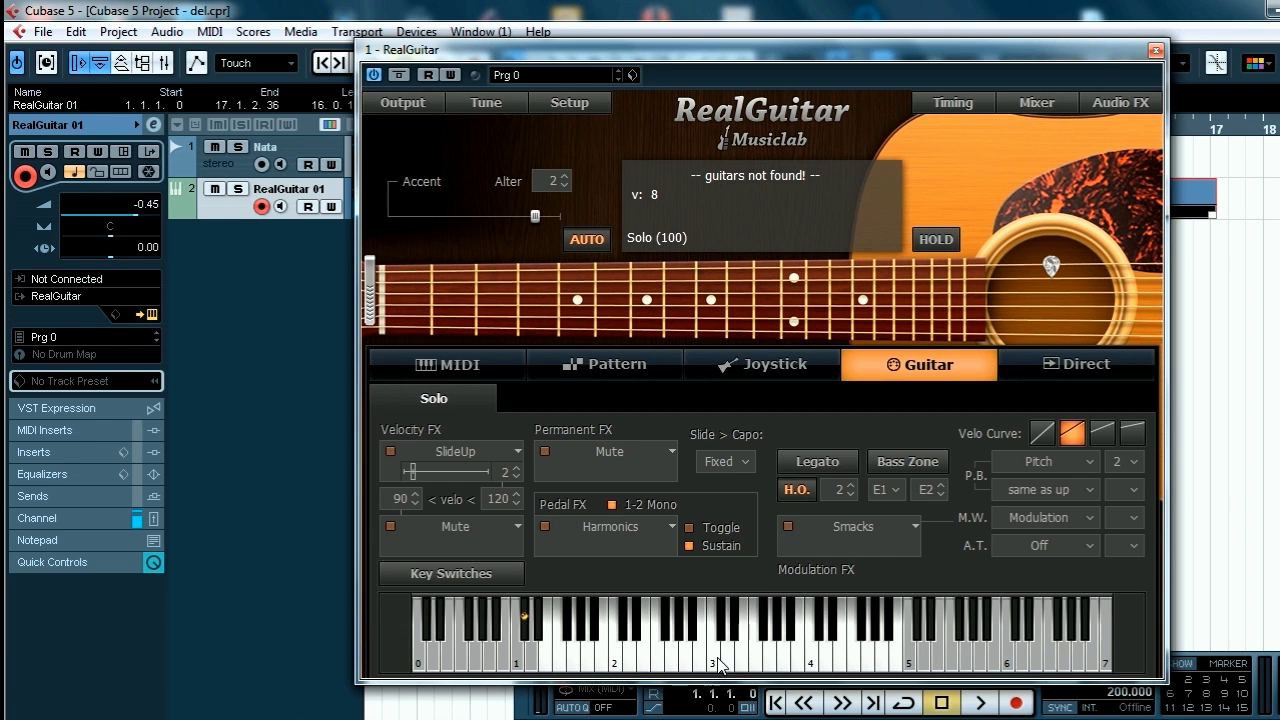
- Close the RealGuitar instrument window, inspect the notes of the RealGuitar 01 part, and play the project with the vocal
left_click(1156, 50)
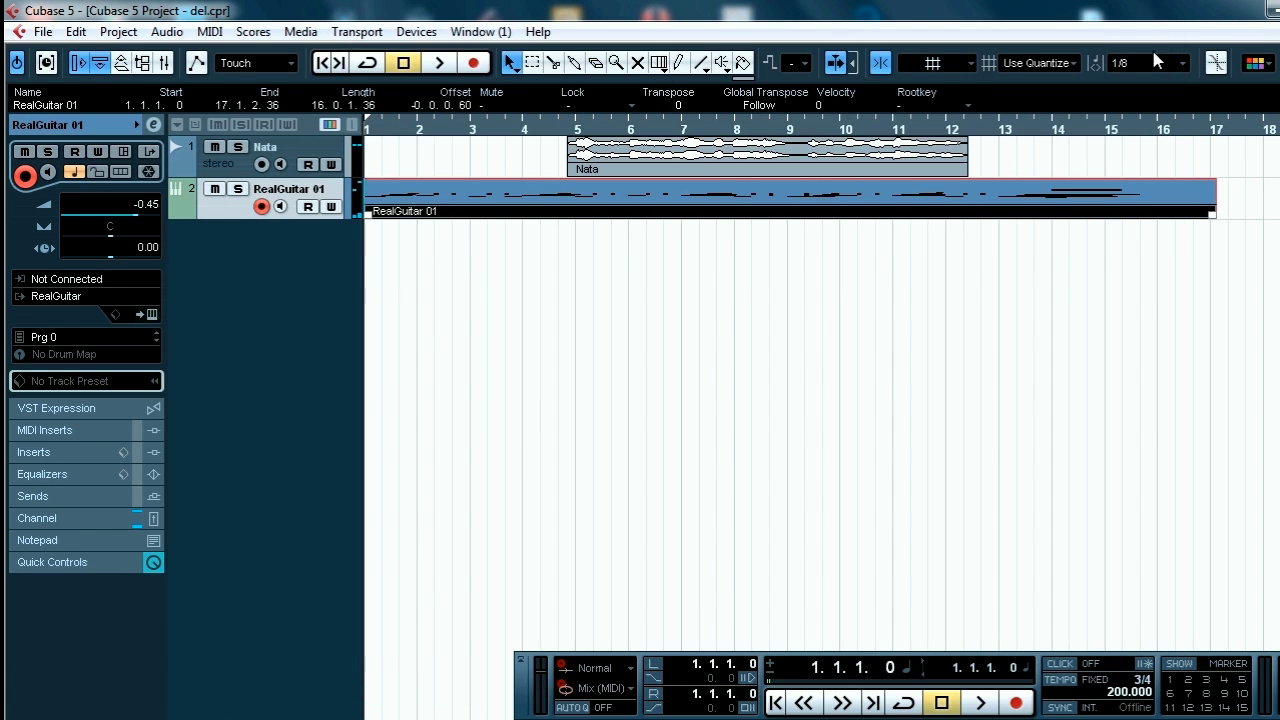
double_click(566, 212)
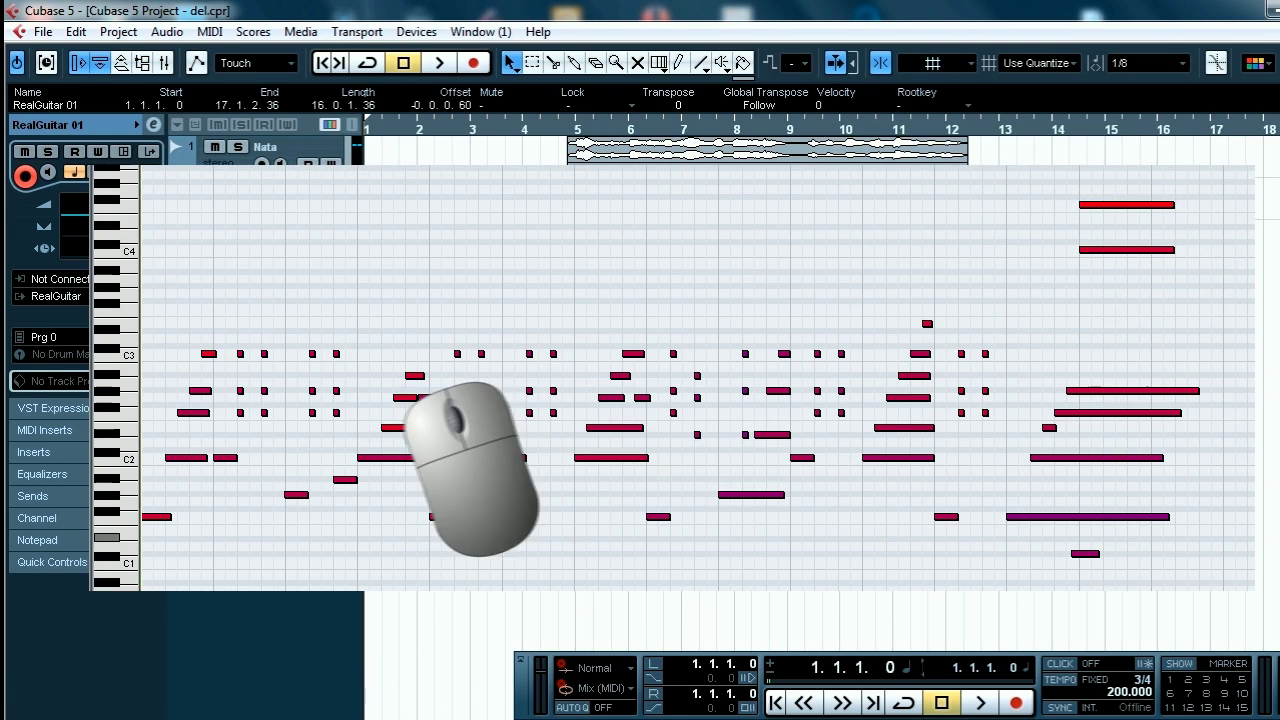
key("Return")
key("space")
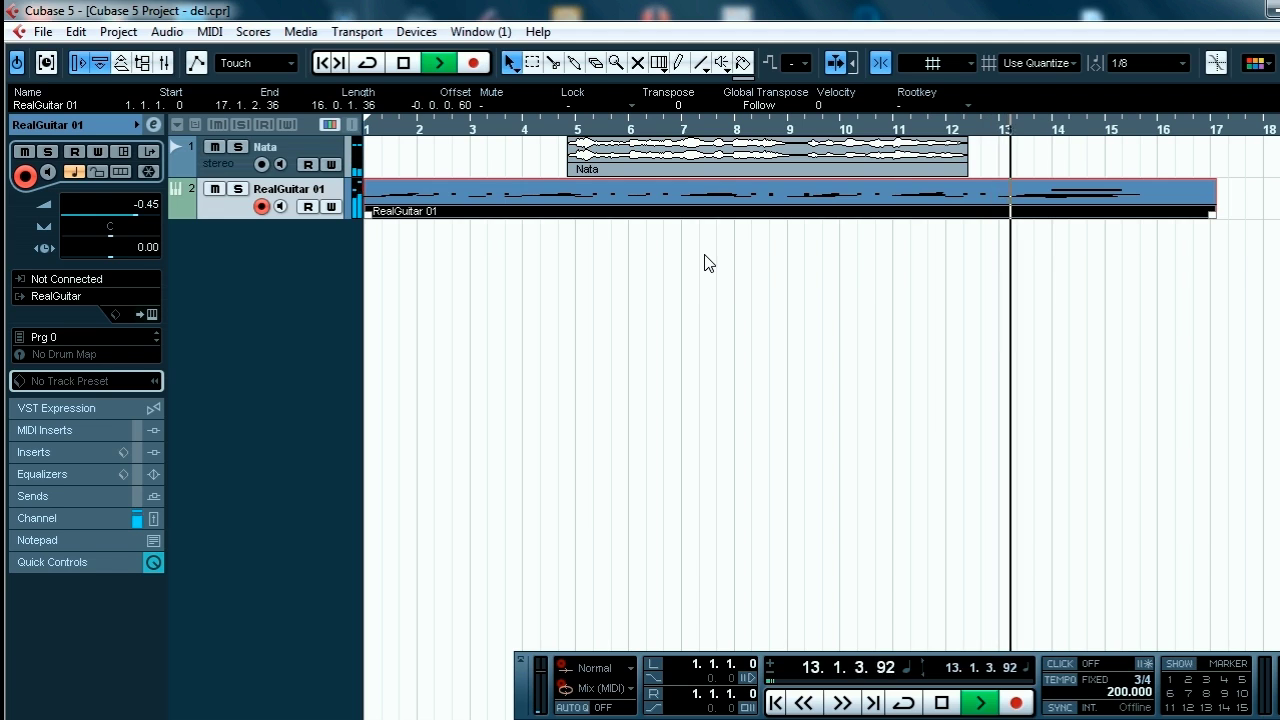
key("space")
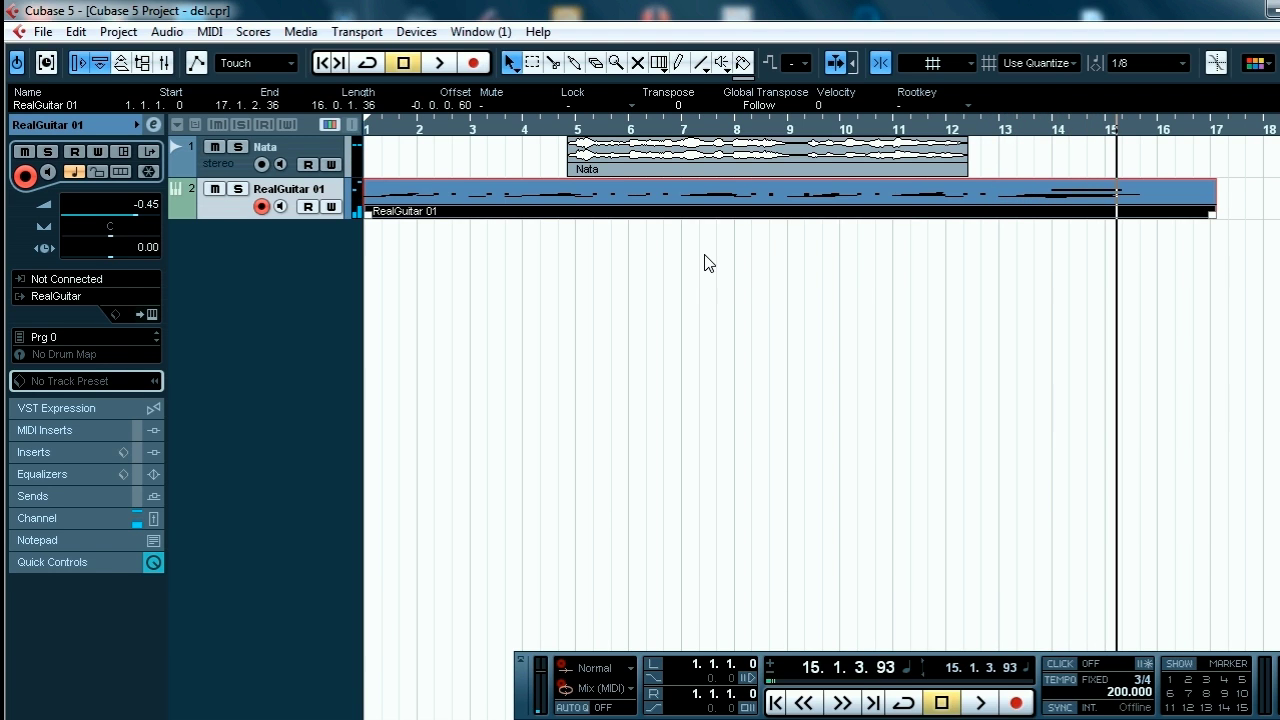
key("Home")
- Solo the RealGuitar 01 track and load iZotope Ozone 7 Equalizer into its first insert slot
left_click(238, 189)
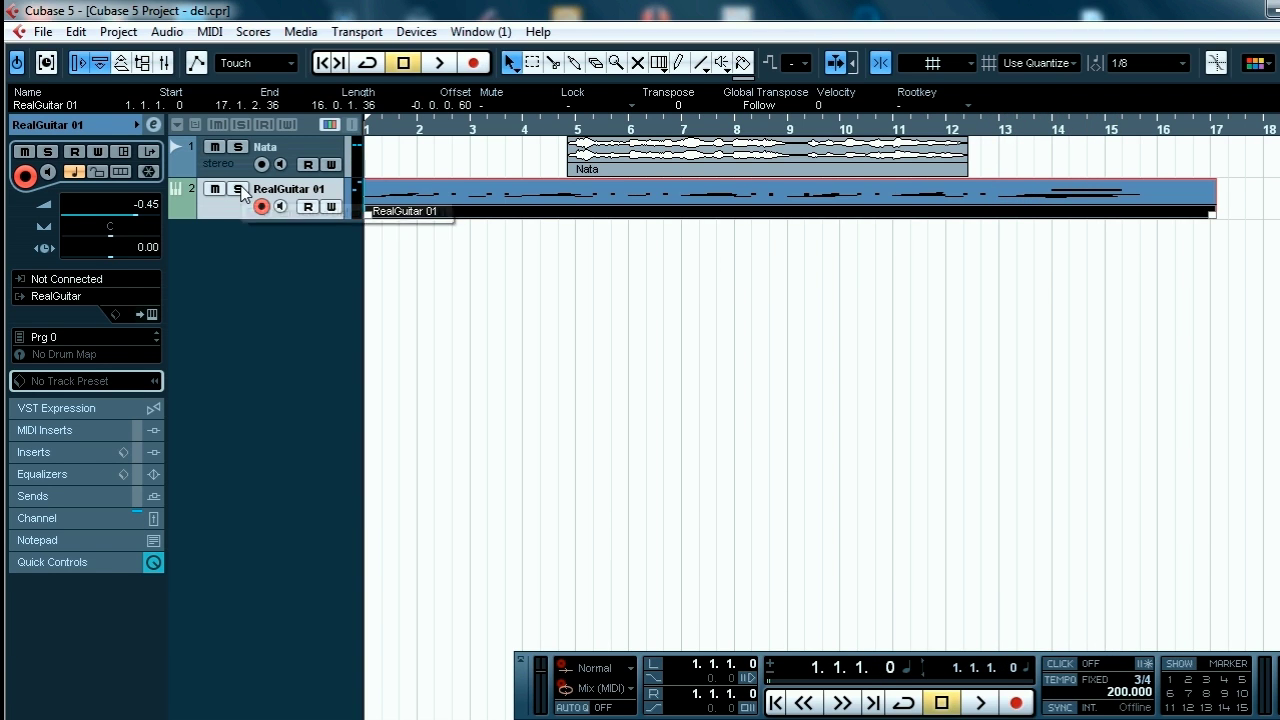
left_click(151, 125)
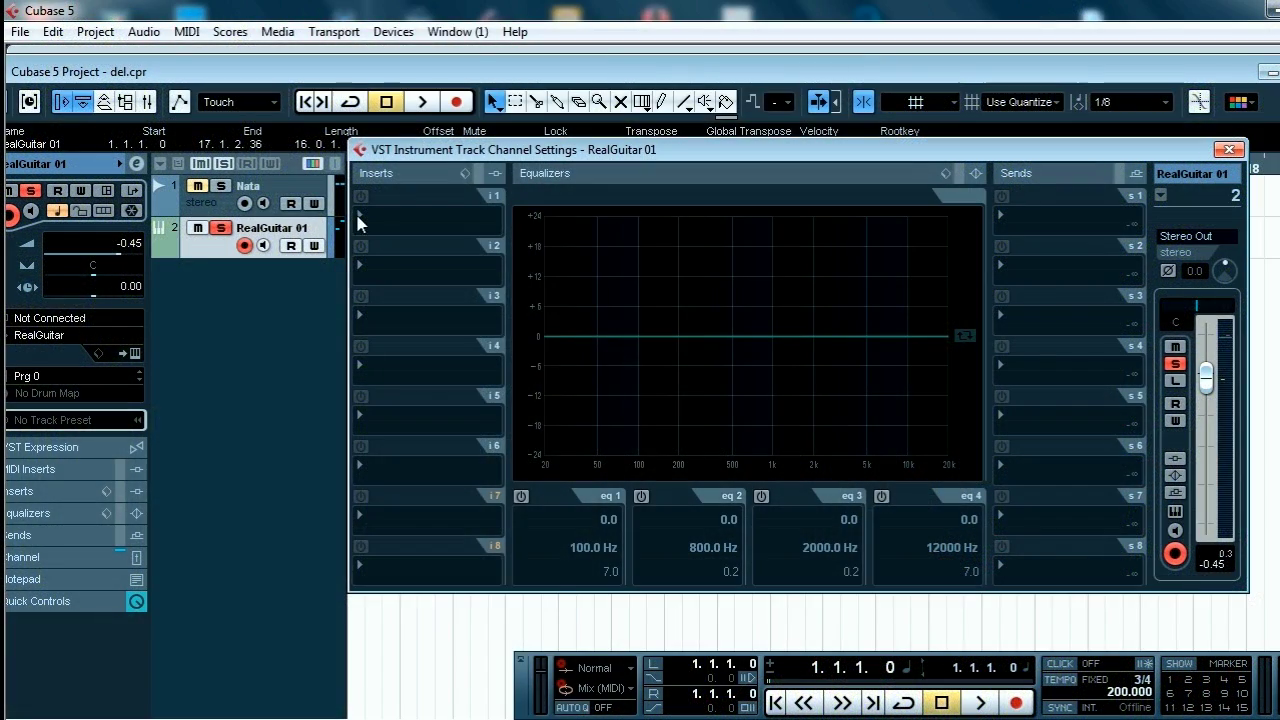
left_click(362, 220)
mouse_move(423, 463)
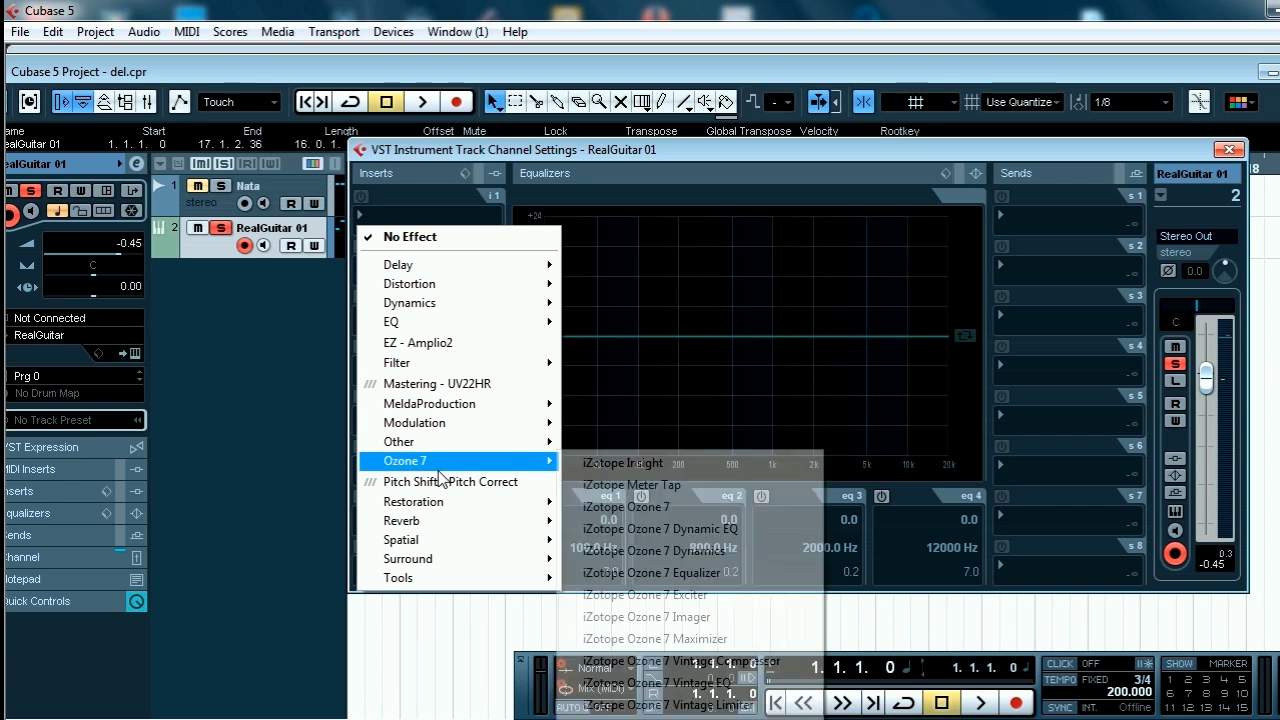
left_click(662, 571)
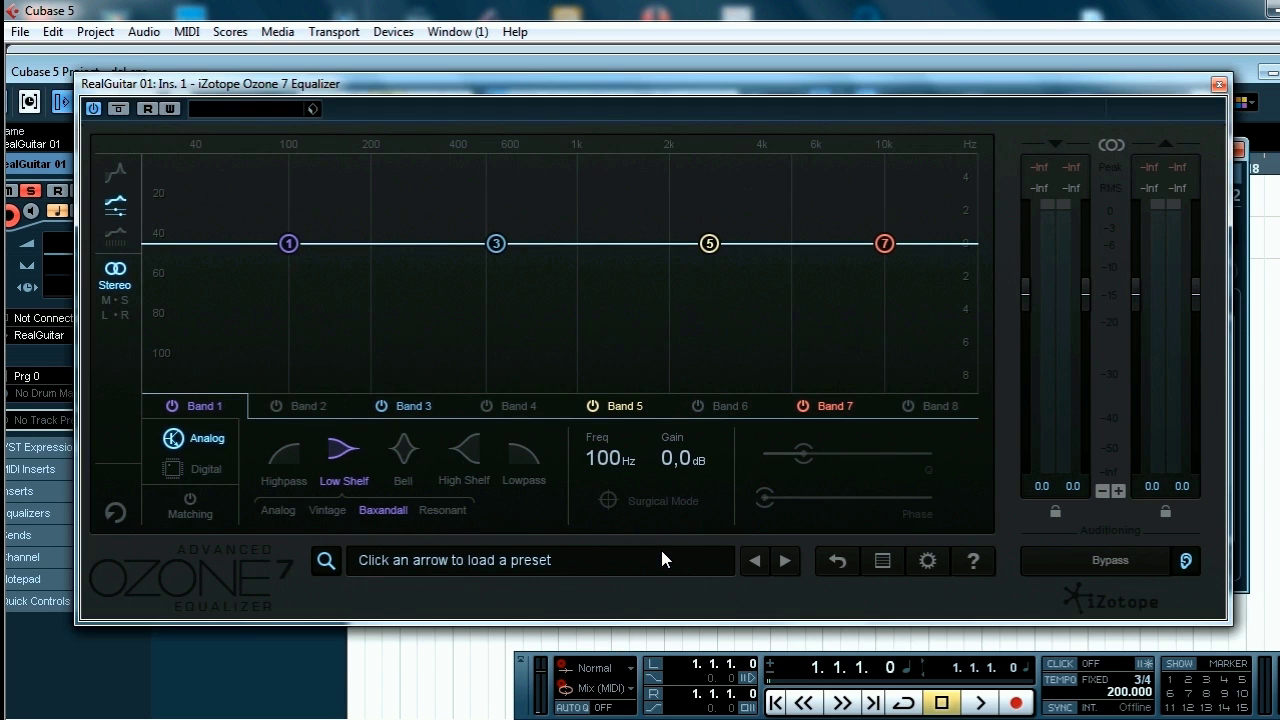
- Enable Matching in the equalizer with Pink Noise as reference, and capture the guitar's spectrum as target audio during playback
left_click(191, 507)
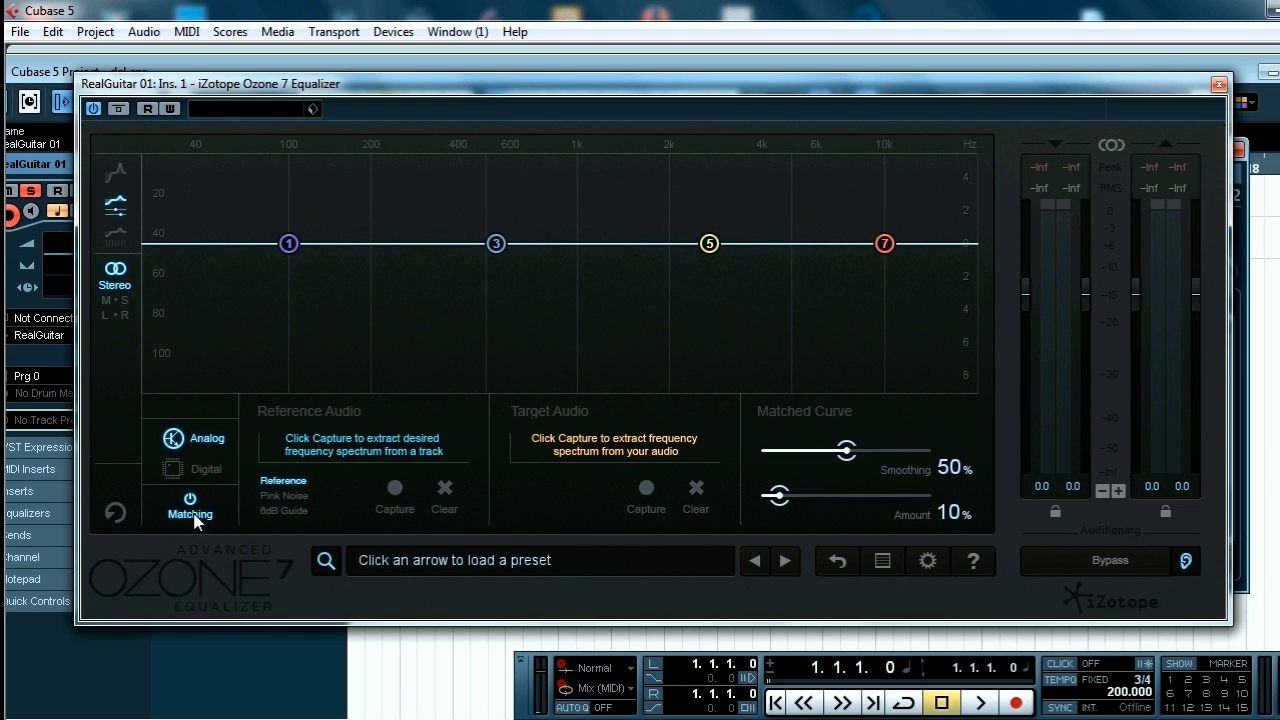
left_click(283, 494)
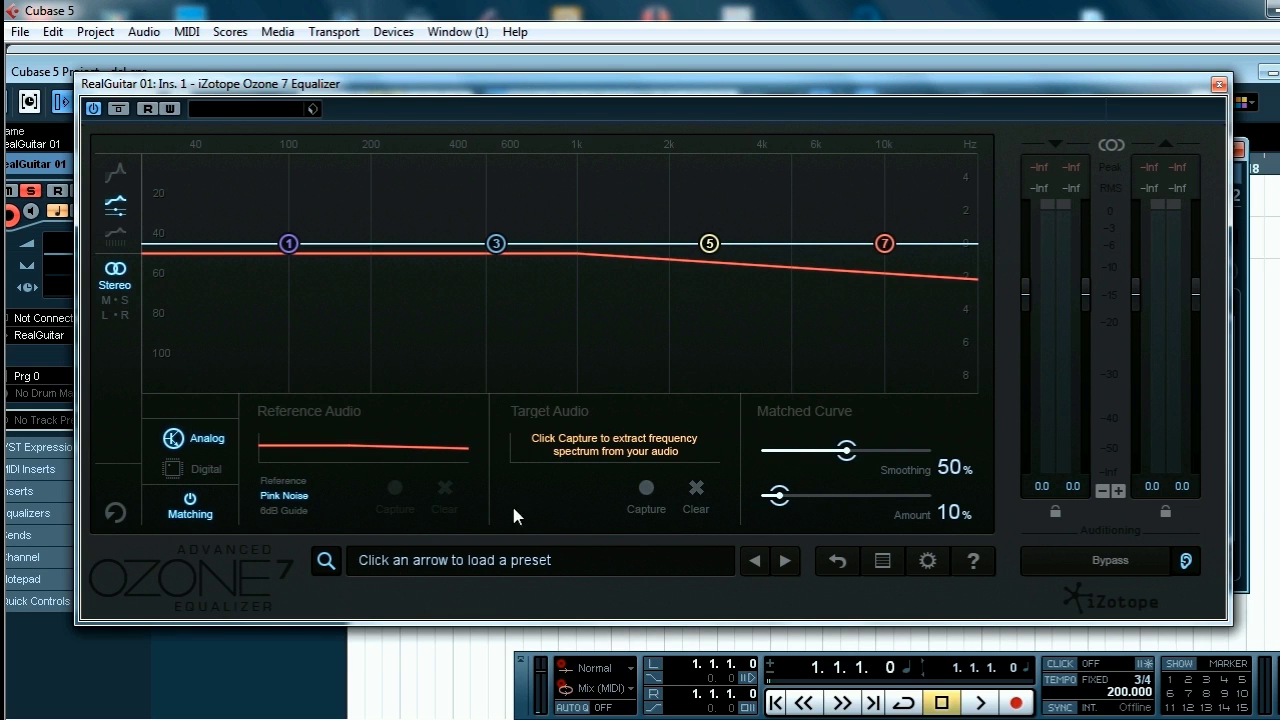
left_click(644, 490)
key("space")
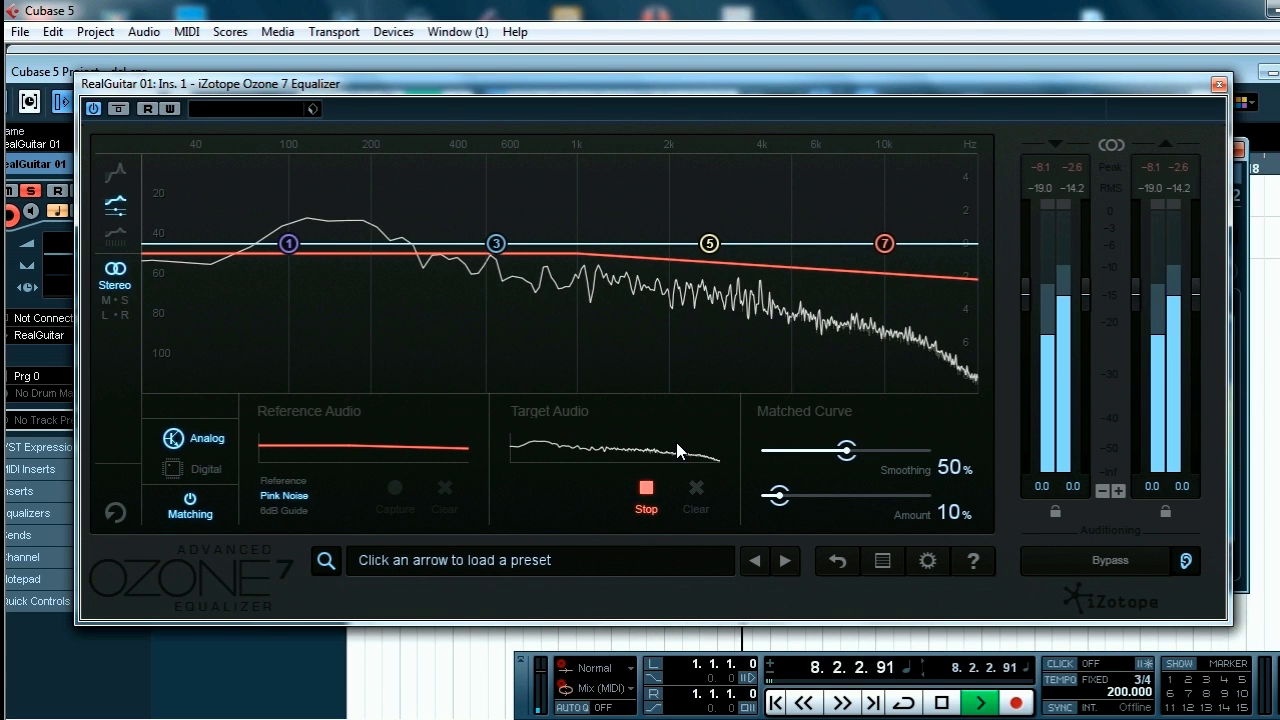
key("space")
left_click(646, 489)
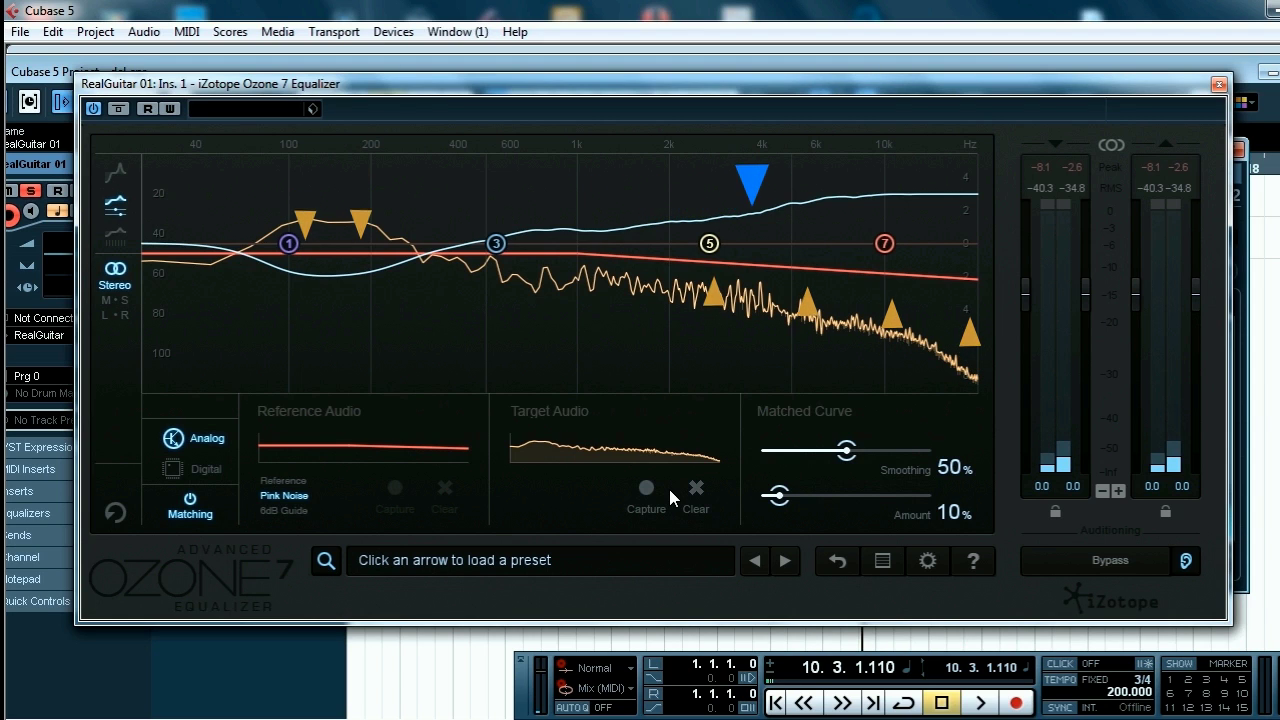
left_click(669, 489)
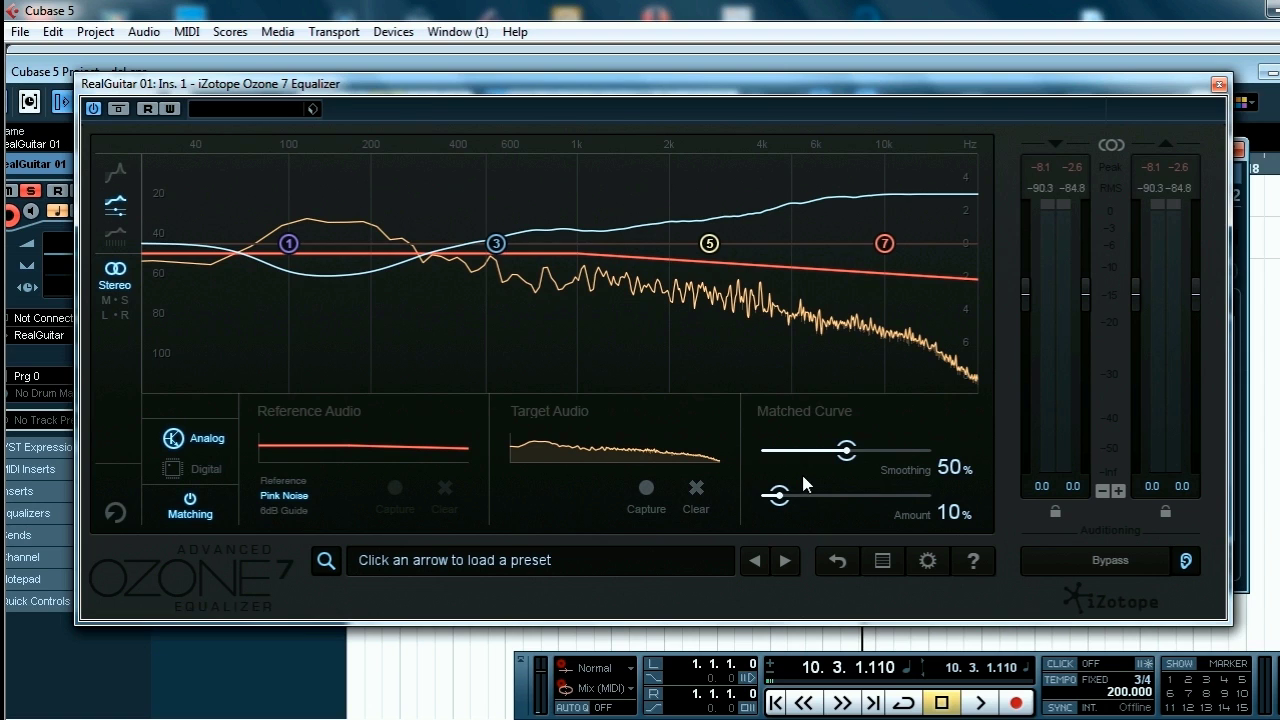
- Set the matched curve's Smoothing to 83% and Amount to 24%, and return to the project start
left_click_drag(858, 451, 902, 450)
left_click_drag(779, 495, 803, 496)
key("Home")
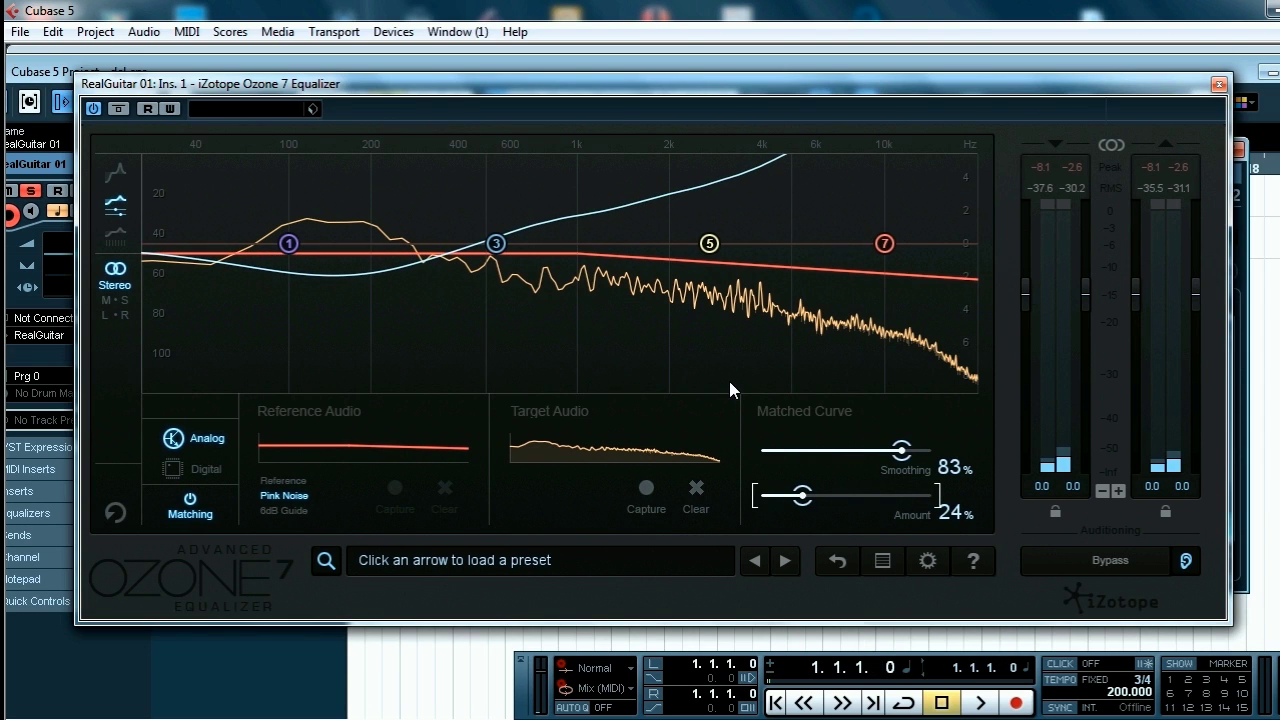
- Play the solo guitar and compare its sound with the matching equalizer switched off and back on
key("space")
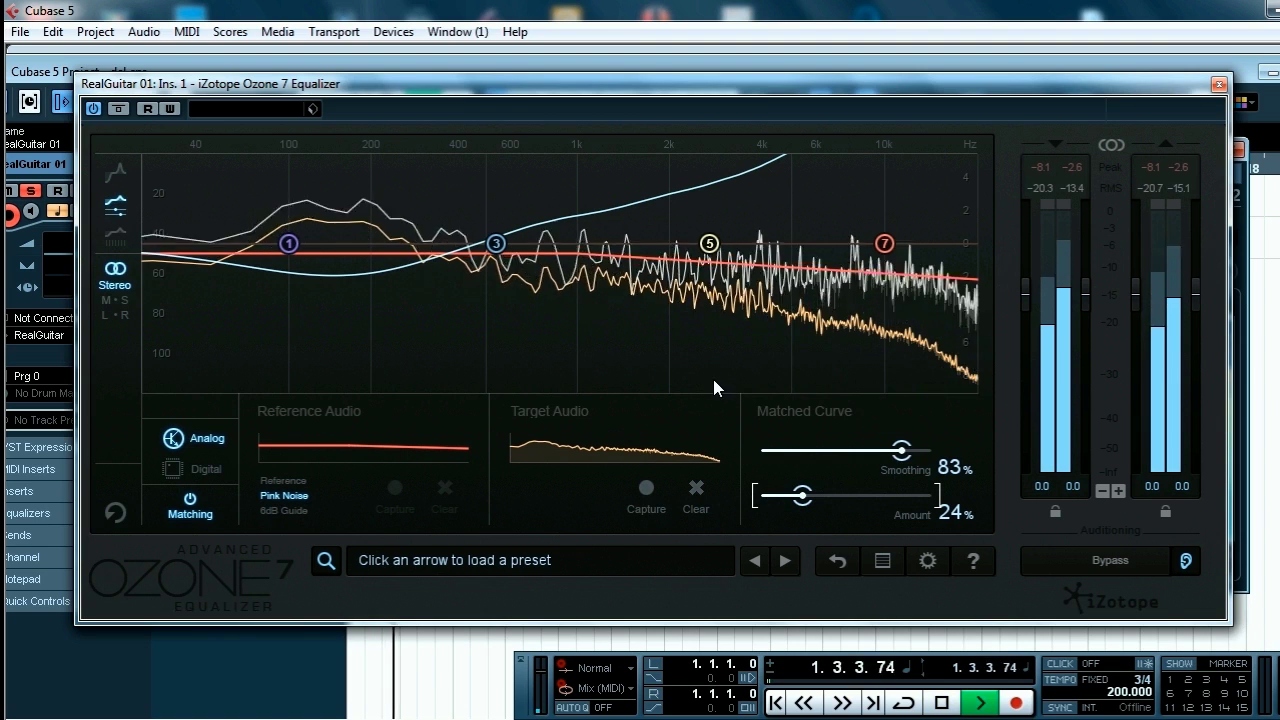
left_click(92, 109)
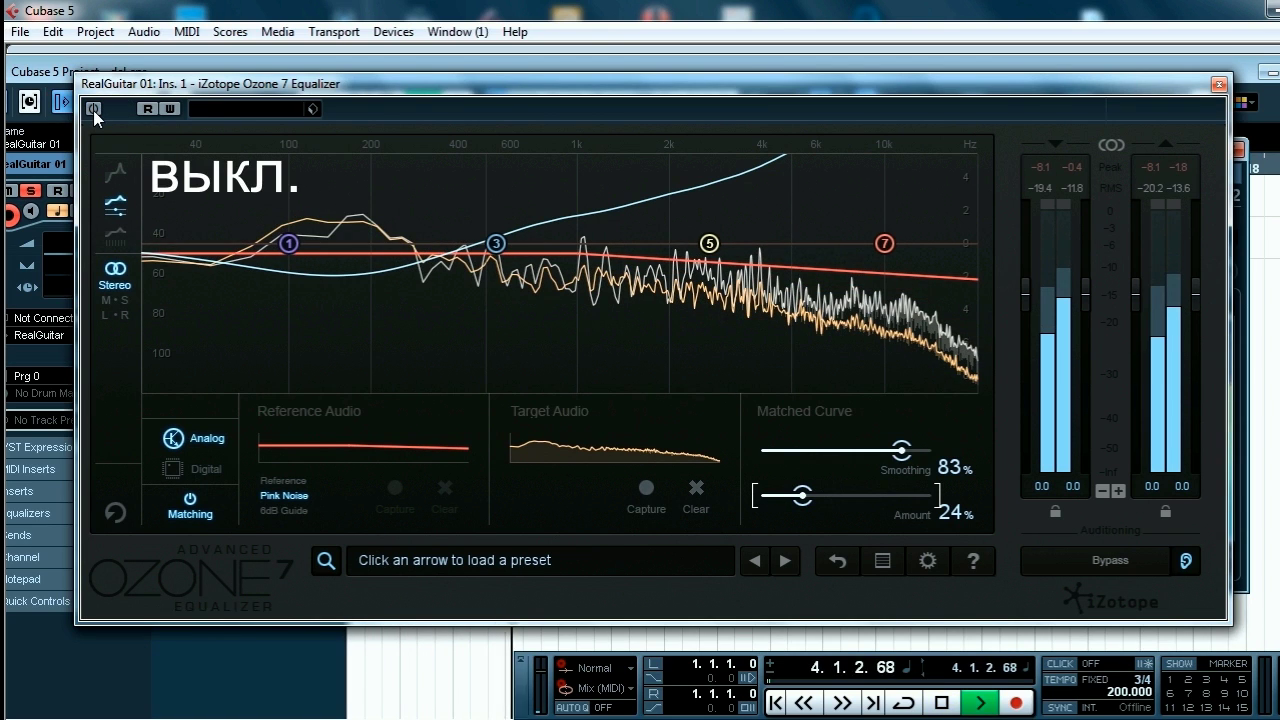
left_click(93, 110)
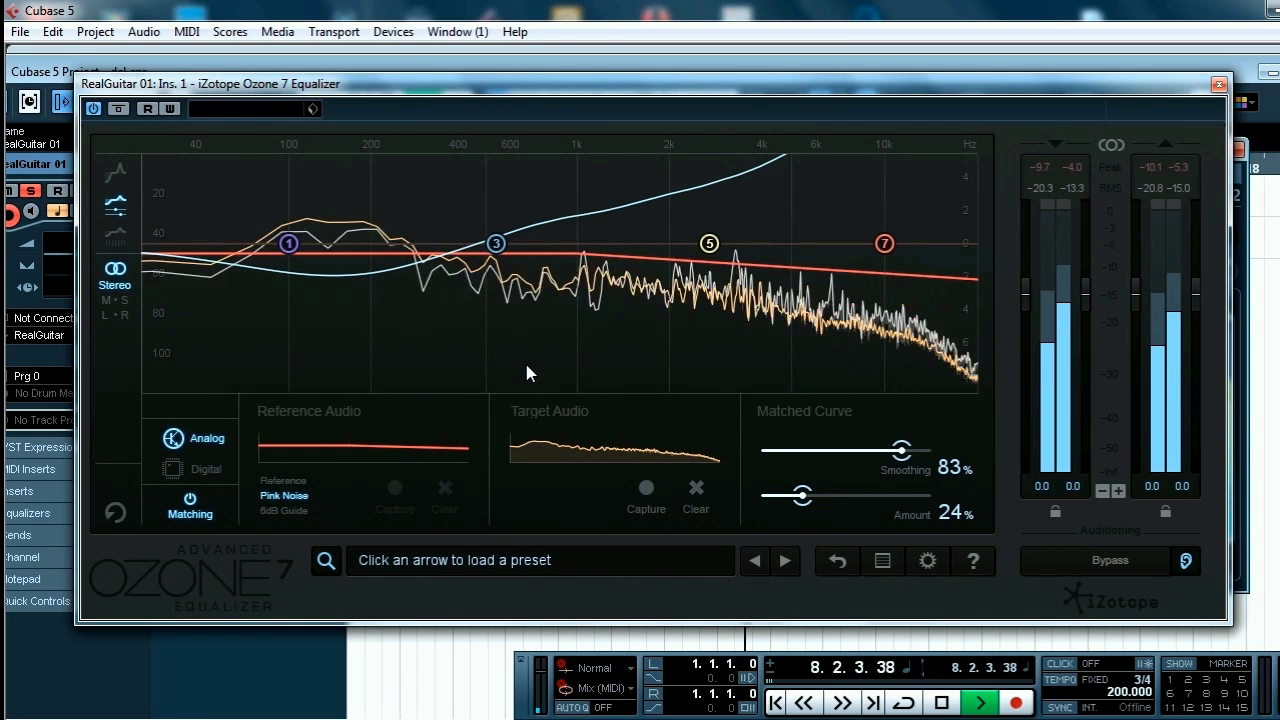
key("space")
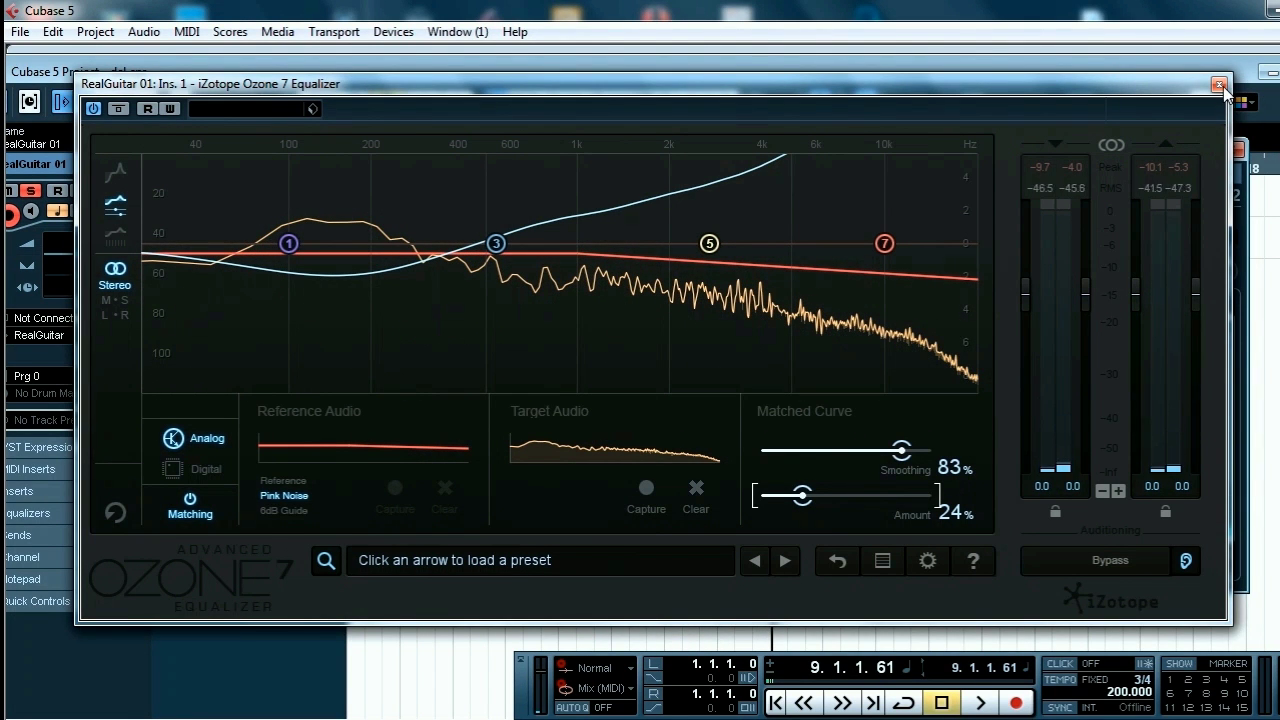
- Close the equalizer window and load the RoomWorks reverb into the guitar channel's second insert slot
left_click(1218, 85)
left_click(359, 259)
mouse_move(449, 572)
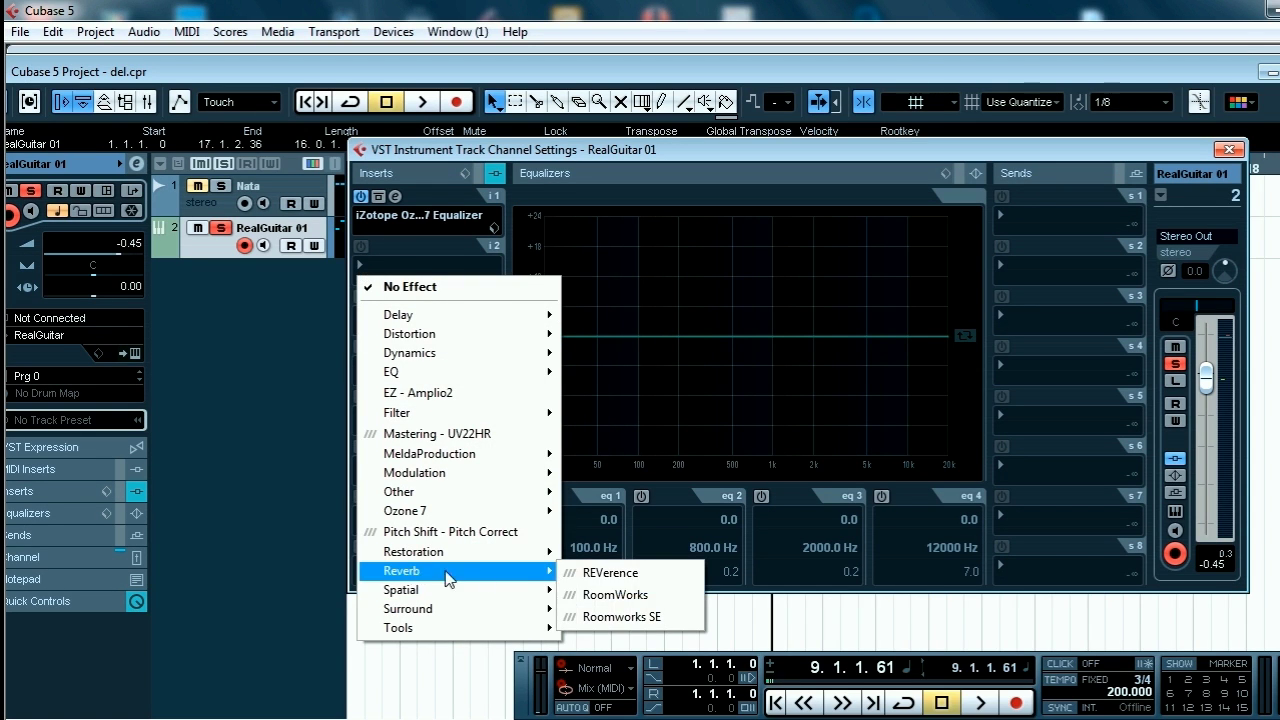
left_click(590, 598)
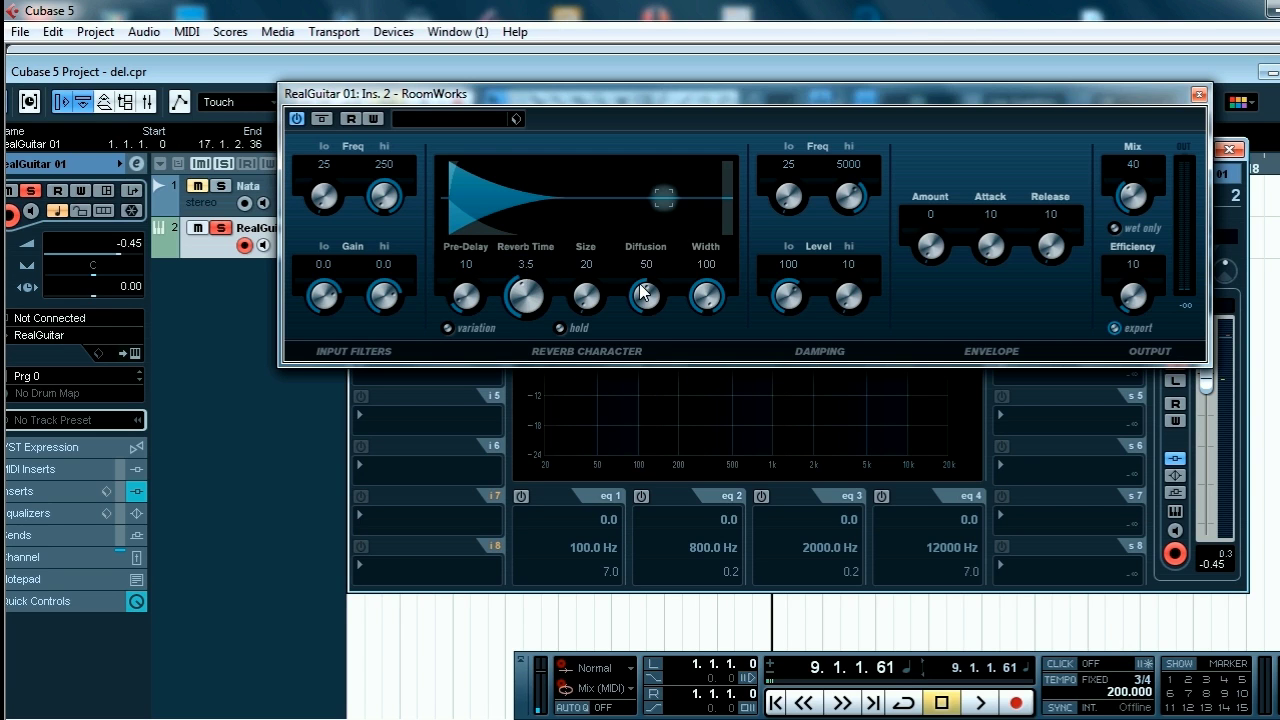
- Set RoomWorks to Pre-Delay 10, Reverb Time 3.5, Diffusion 100, damping frequencies 1000 and 11000, high level 100, Mix 7, Efficiency 0, and audition it
left_click_drag(643, 292, 712, 184)
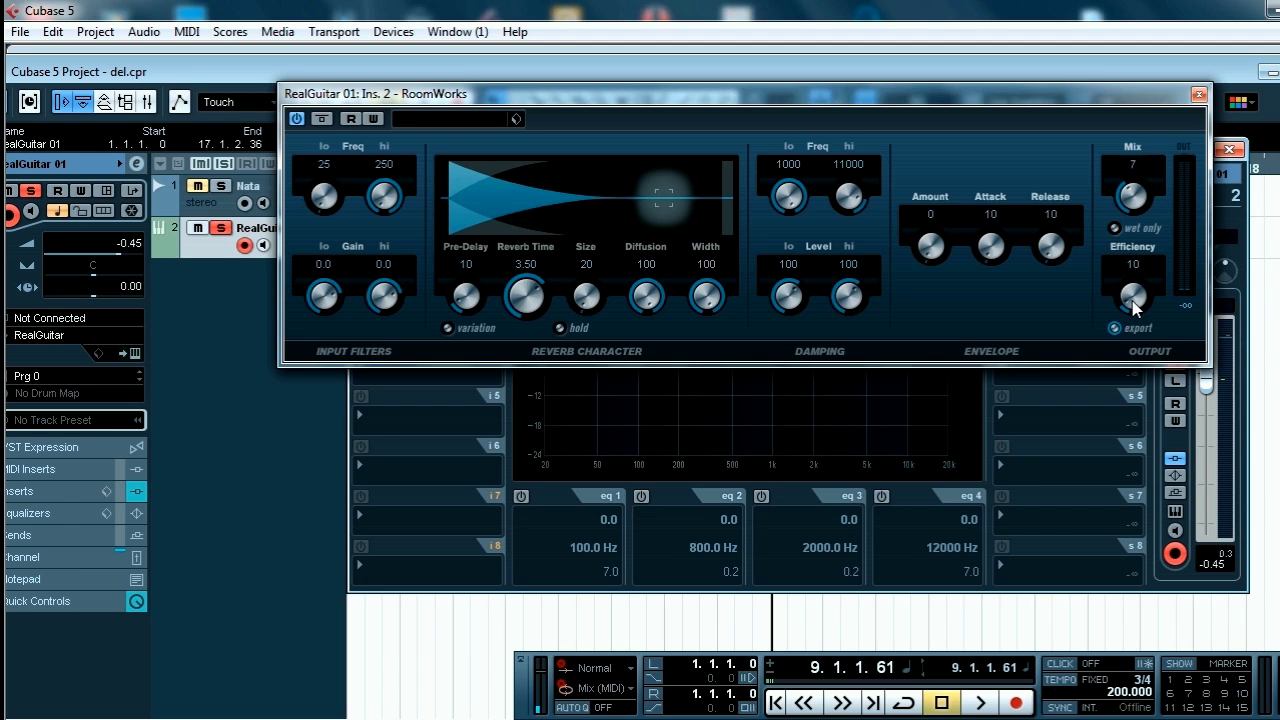
key("space")
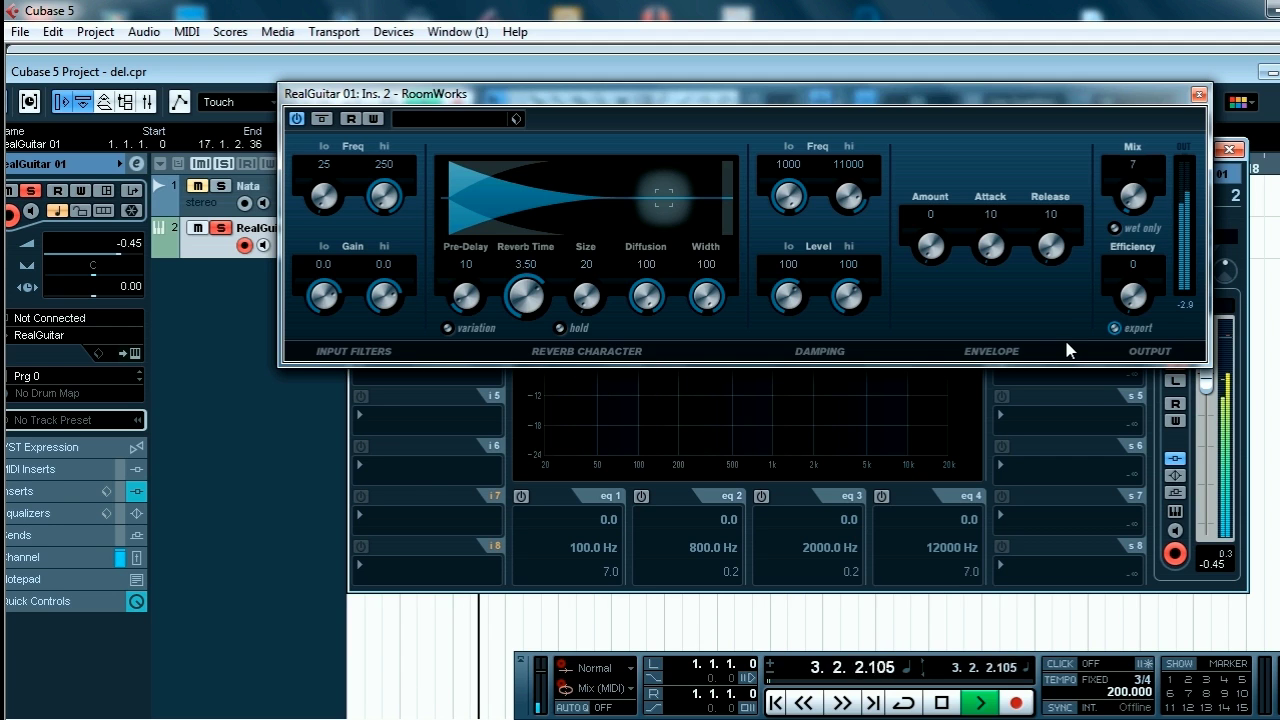
key("space")
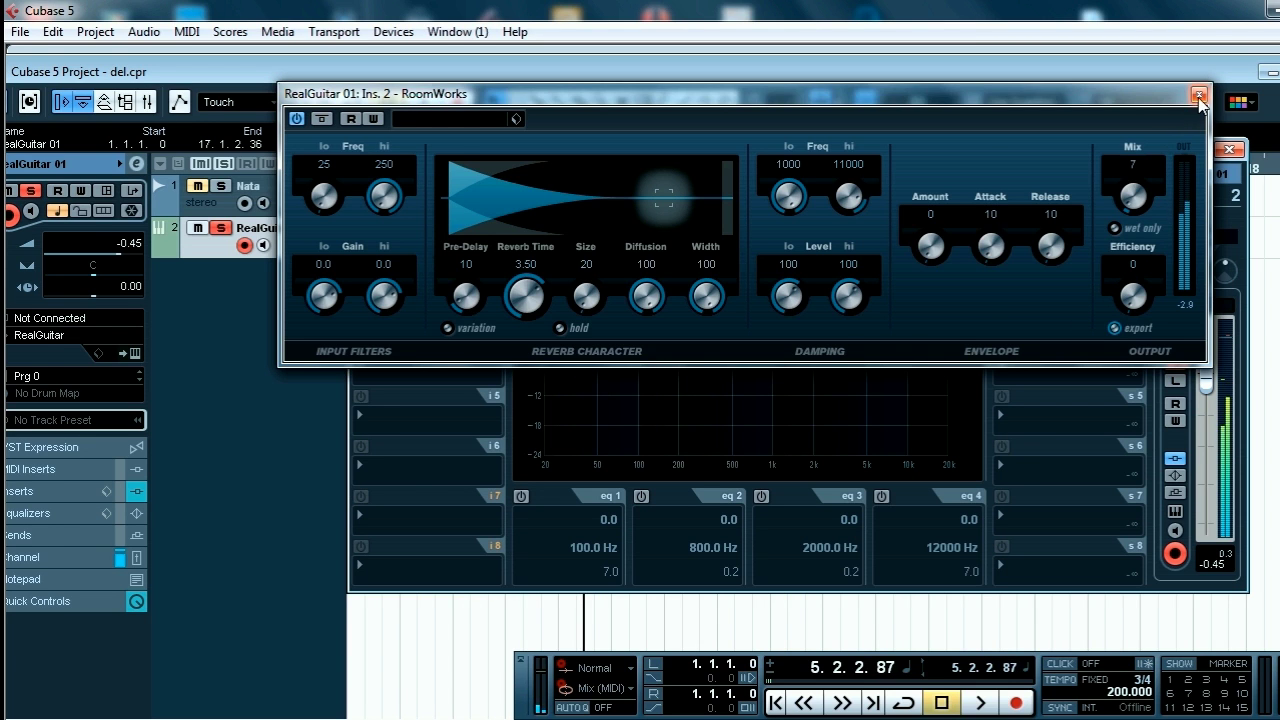
left_click(1199, 94)
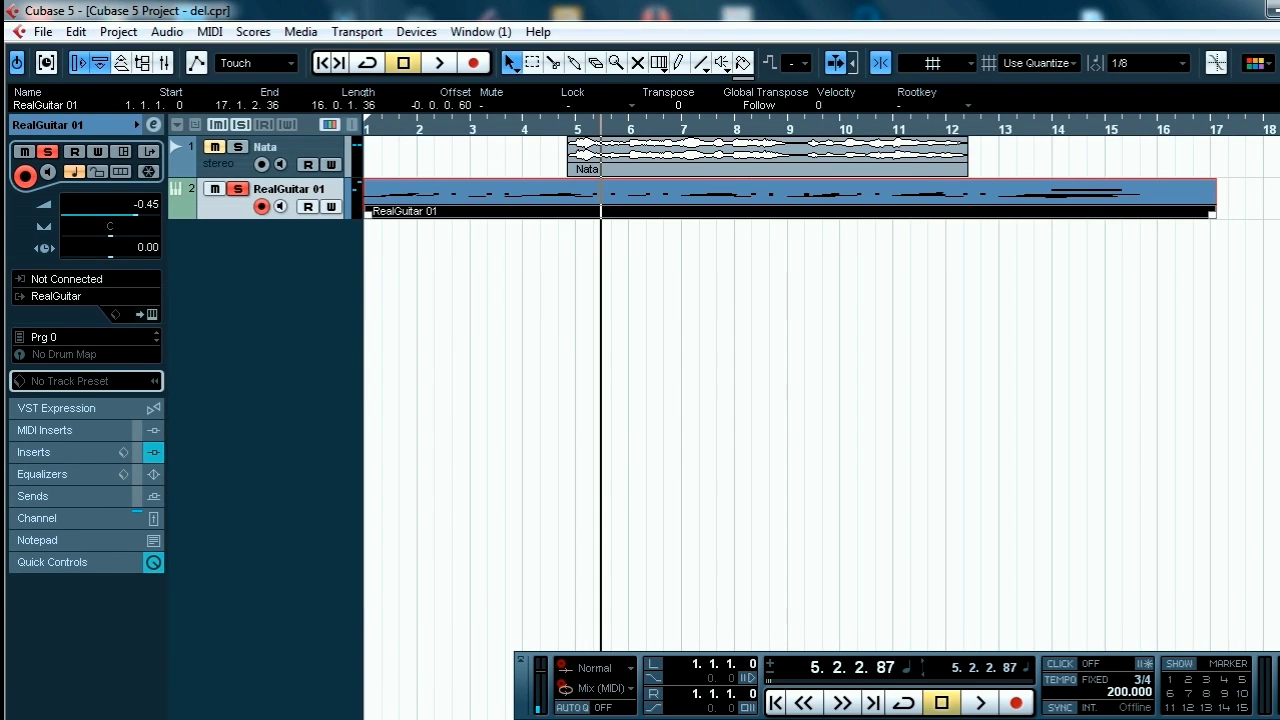
- Return to the project start, solo the vocal track, and load iZotope Ozone 7 Equalizer into its first insert slot
left_click(806, 155)
key("Home")
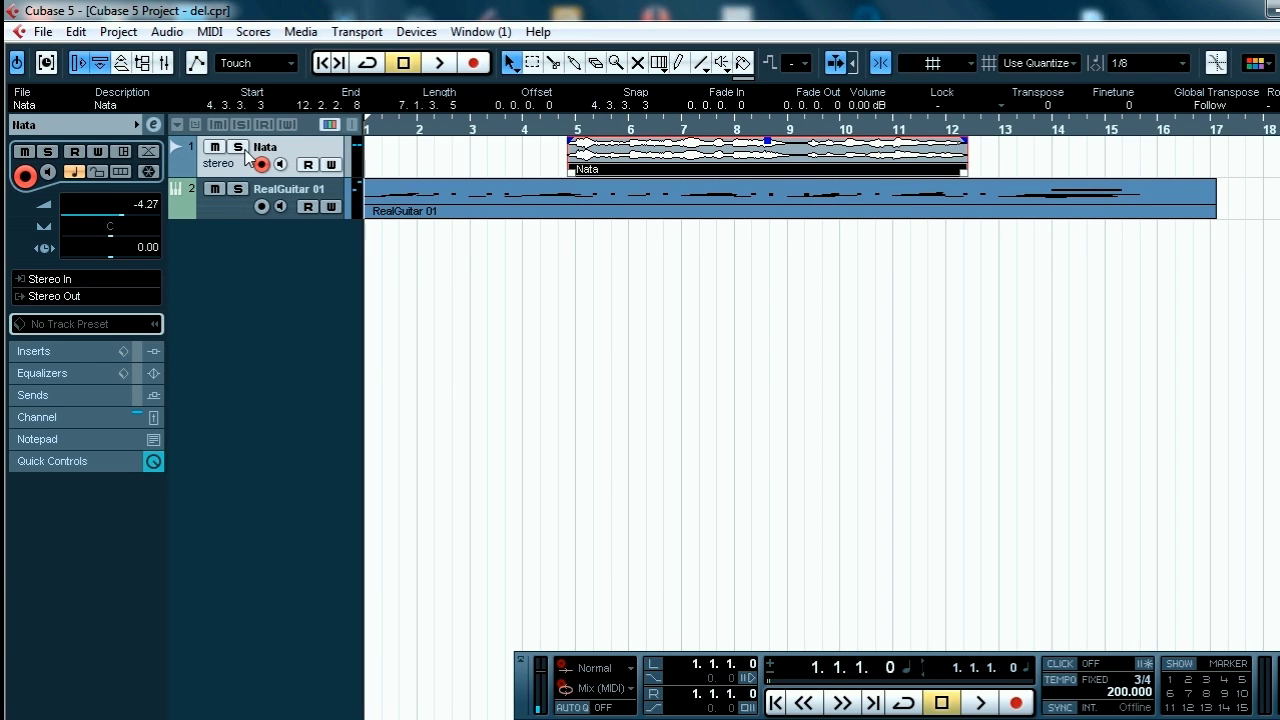
left_click(153, 126)
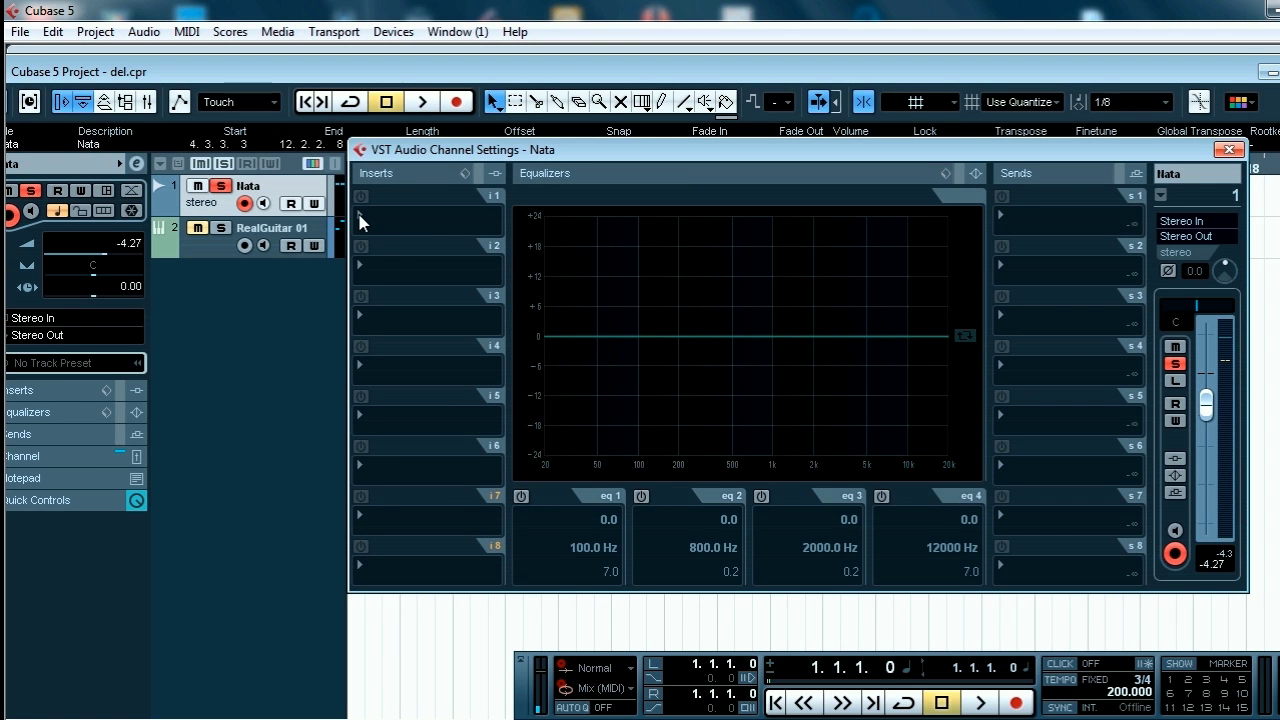
left_click(362, 222)
mouse_move(455, 460)
left_click(663, 582)
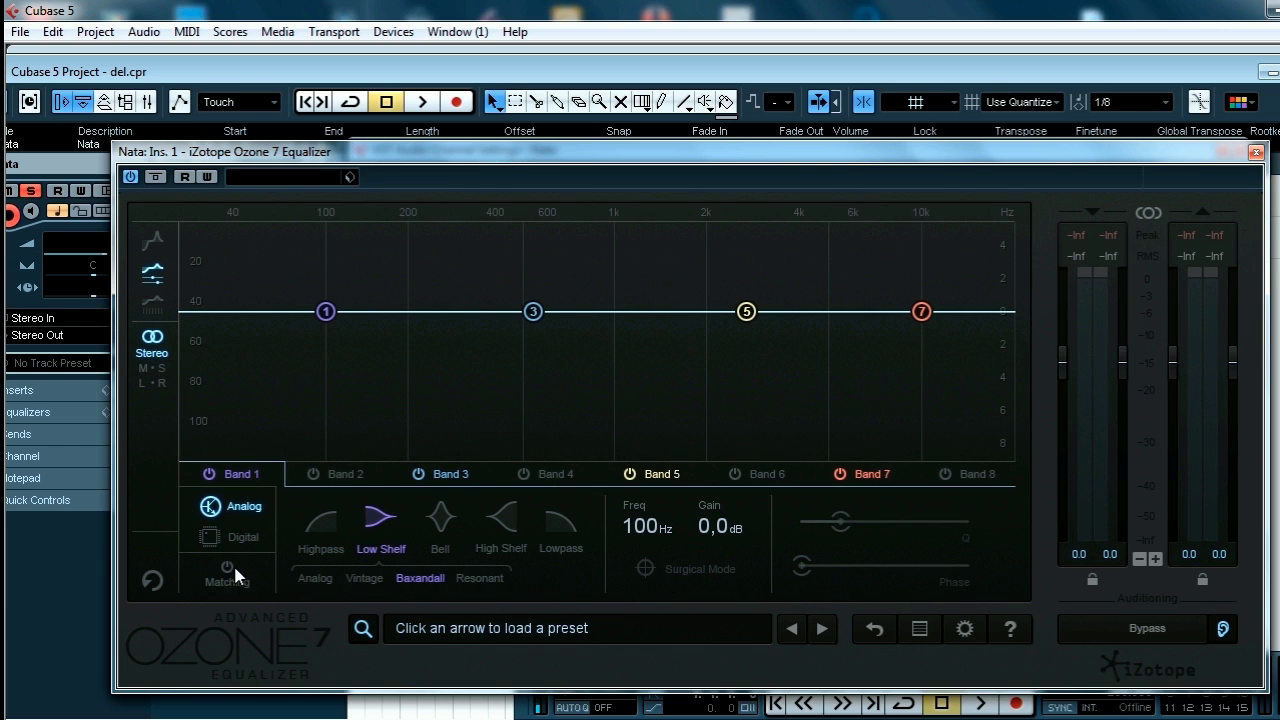
- Enable Matching with Pink Noise as reference and capture the vocal's spectrum as target audio during playback
left_click(228, 575)
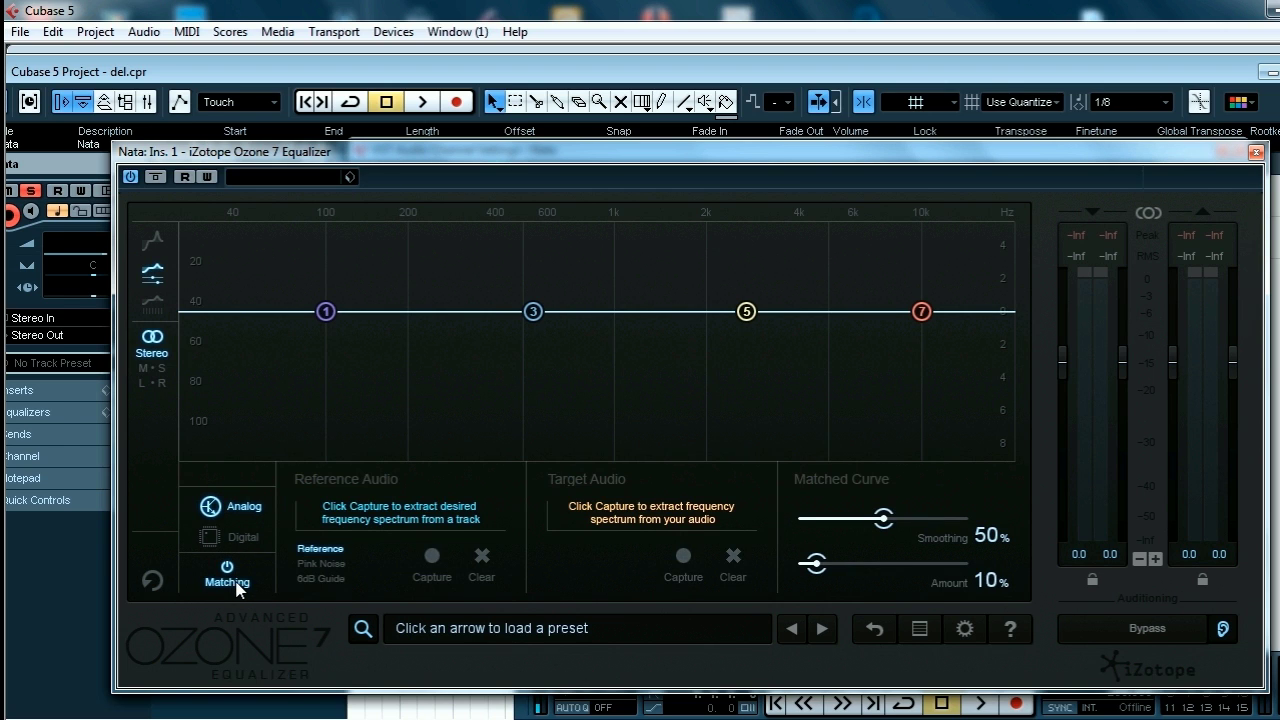
left_click(318, 564)
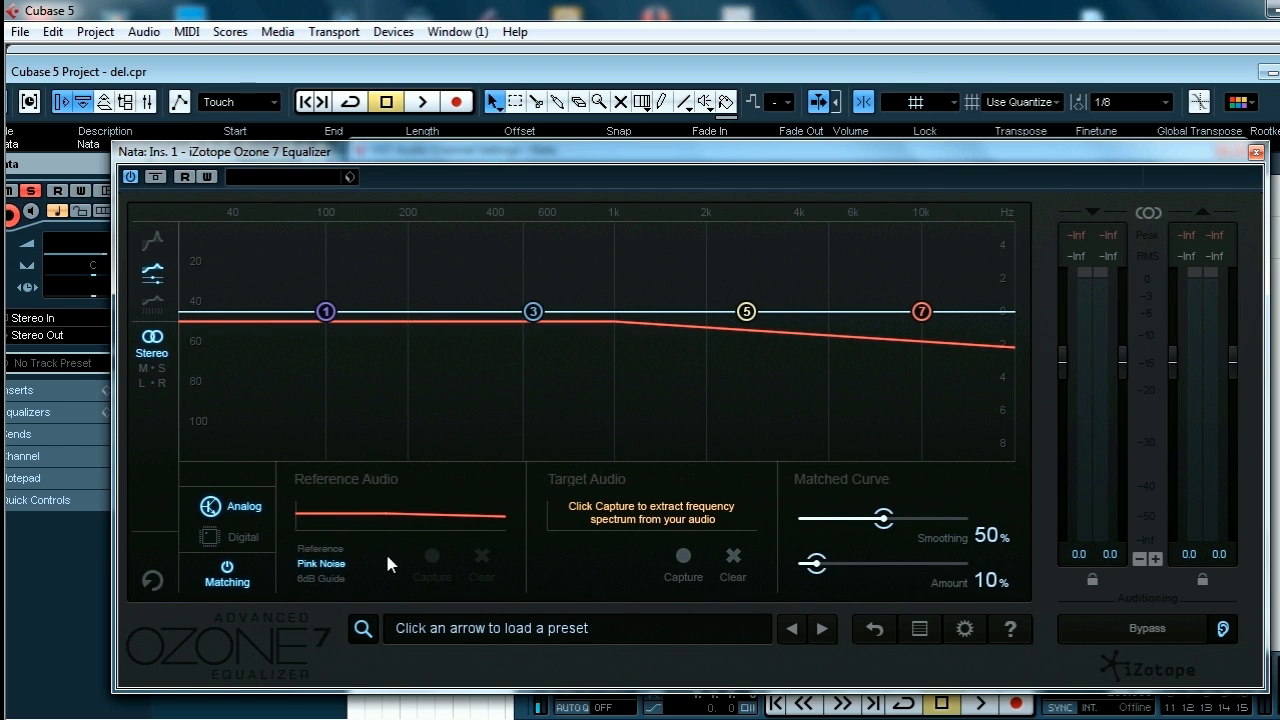
key("space")
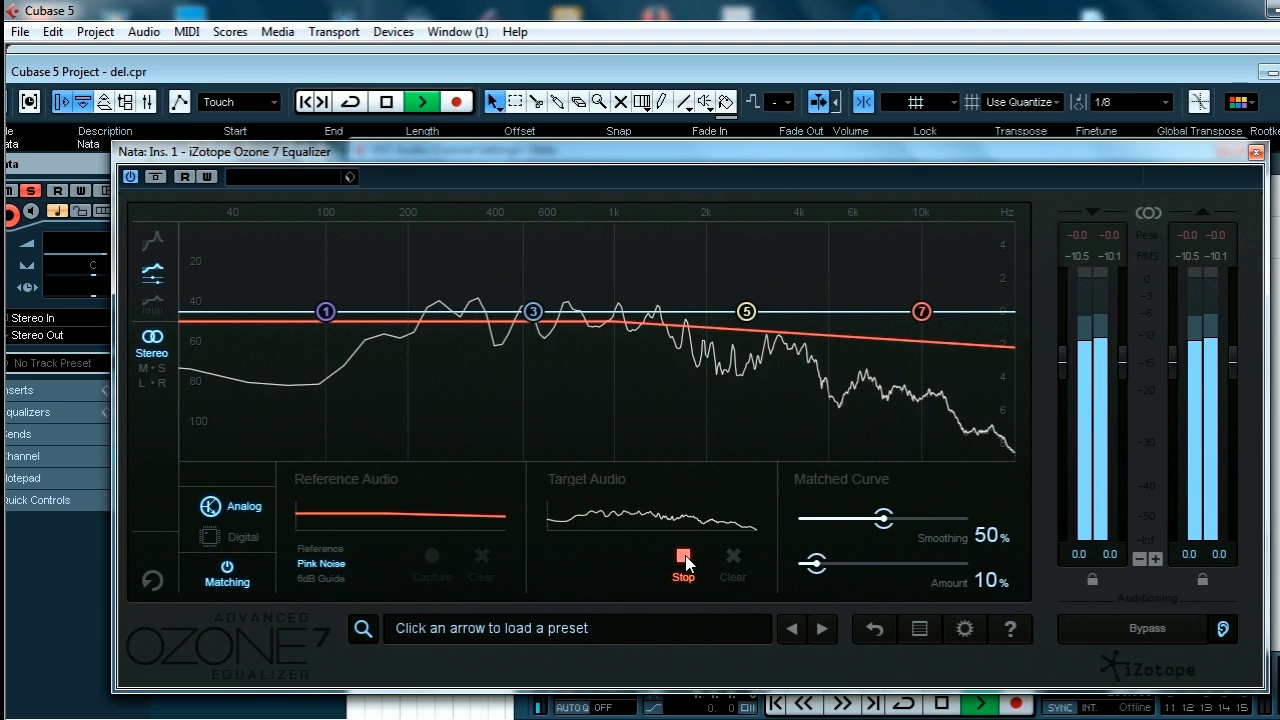
left_click(684, 558)
key("space")
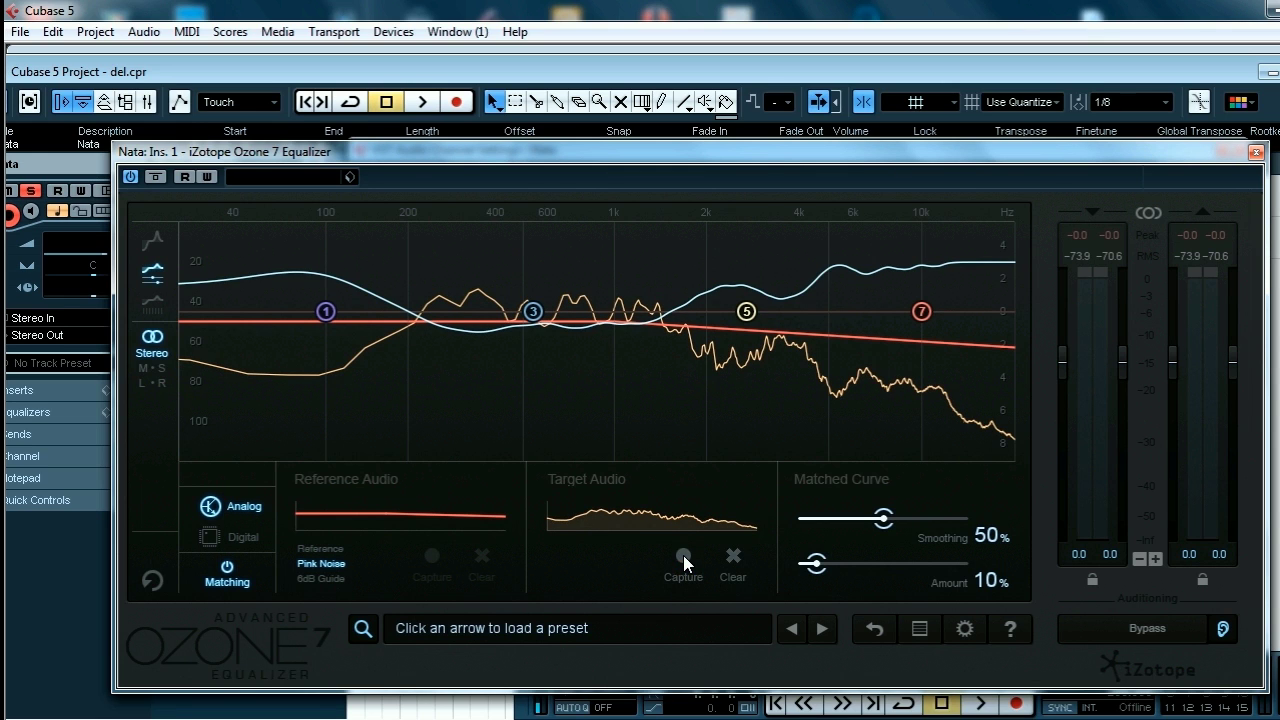
- Set the matched curve's Amount to 31% and compare the vocal with the equalizer off and on during playback
left_click_drag(816, 563, 851, 570)
key("space")
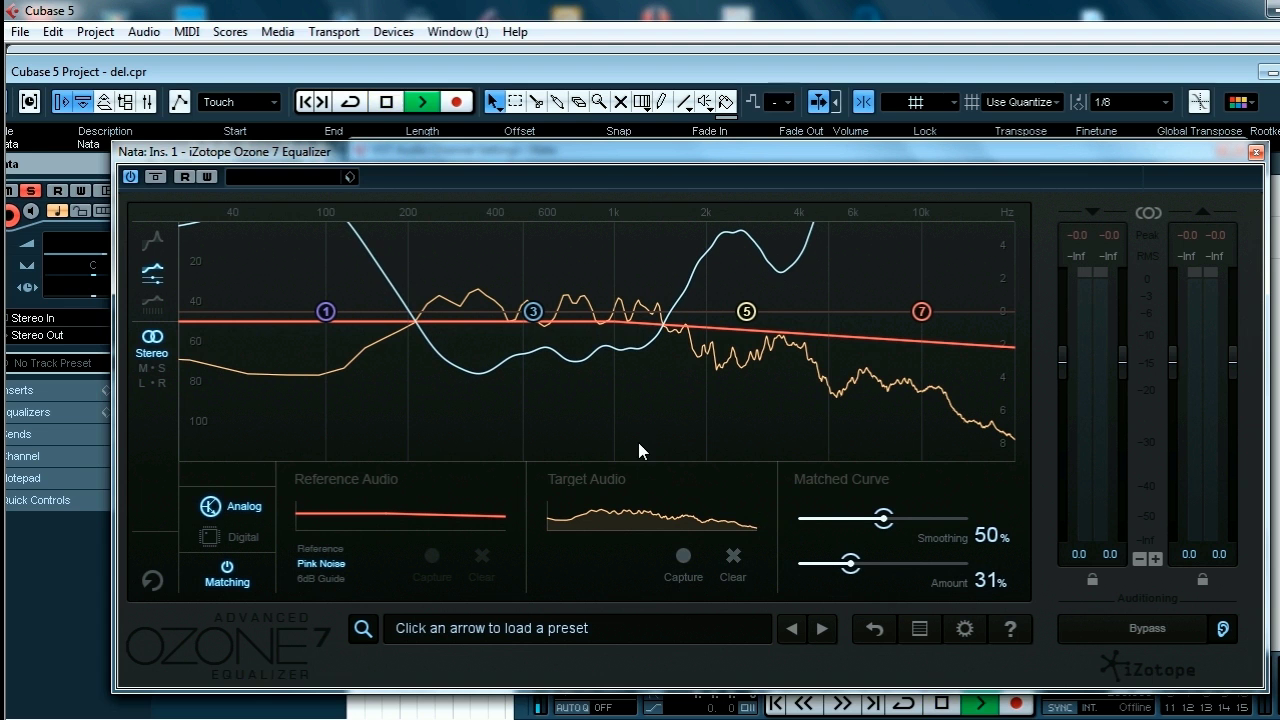
left_click(131, 177)
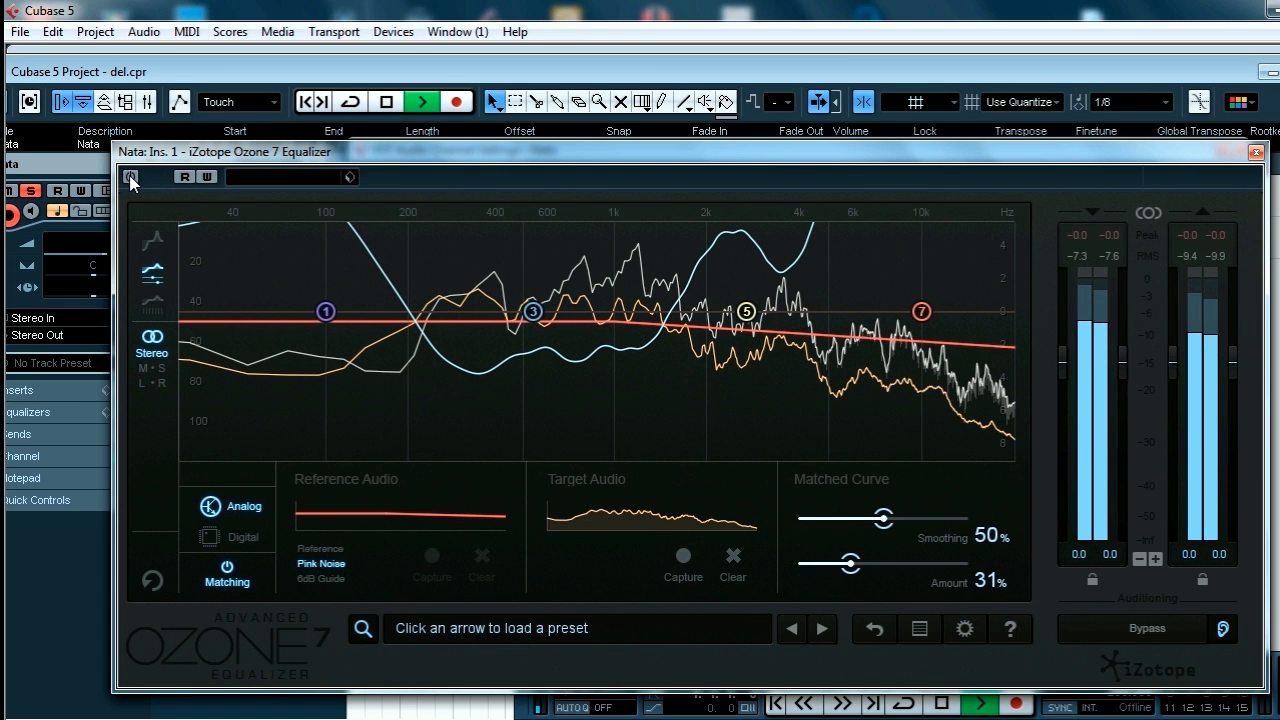
left_click(129, 176)
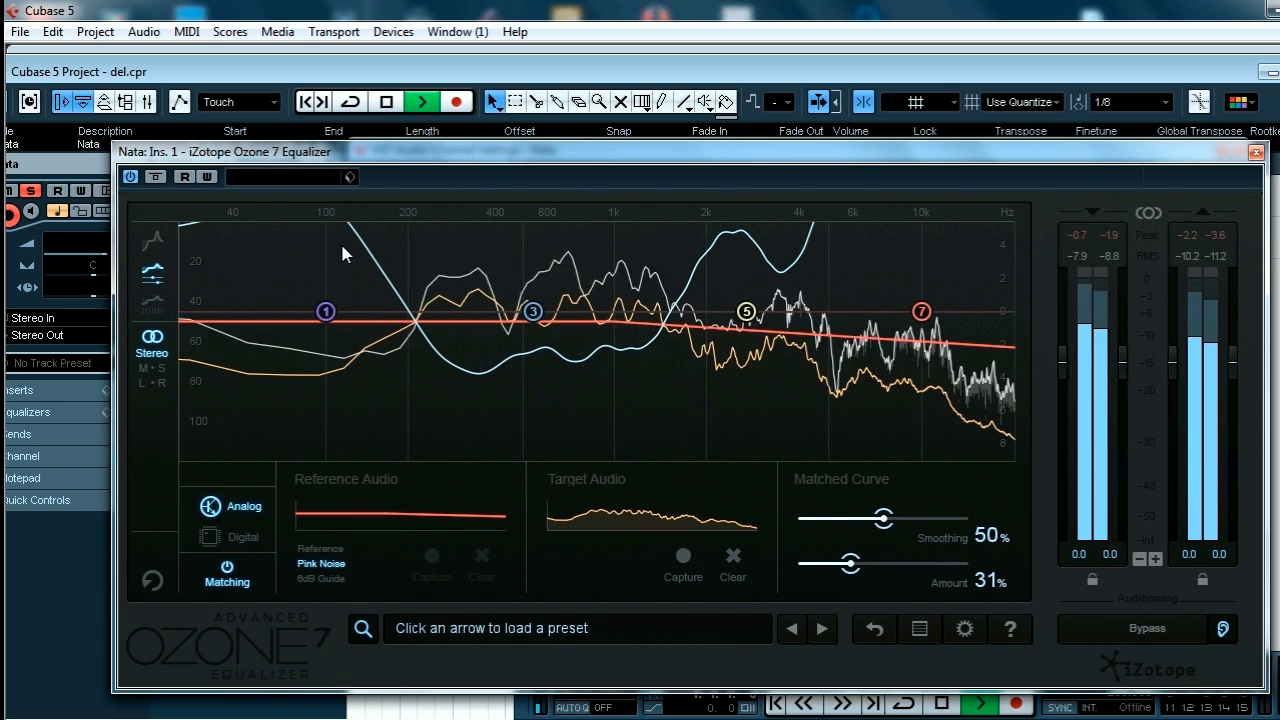
key("space")
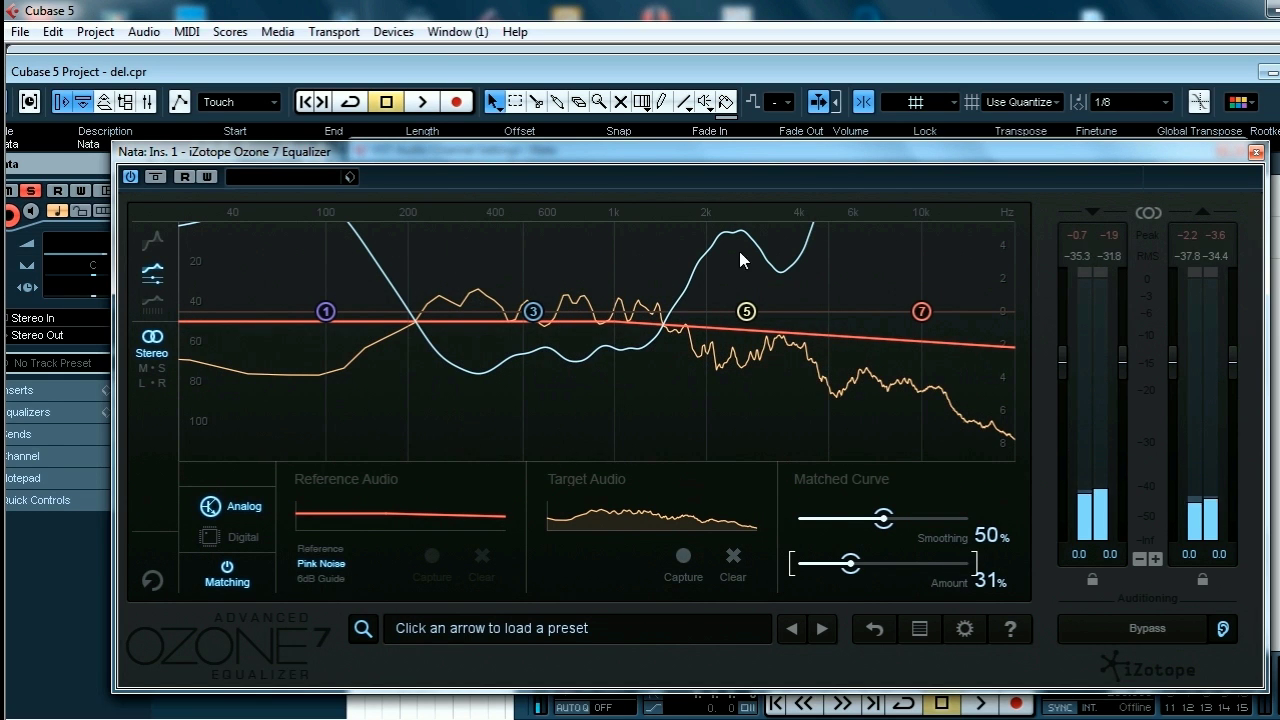
- Close the vocal's equalizer window and load RoomWorks into the vocal channel's second insert slot
left_click(1254, 153)
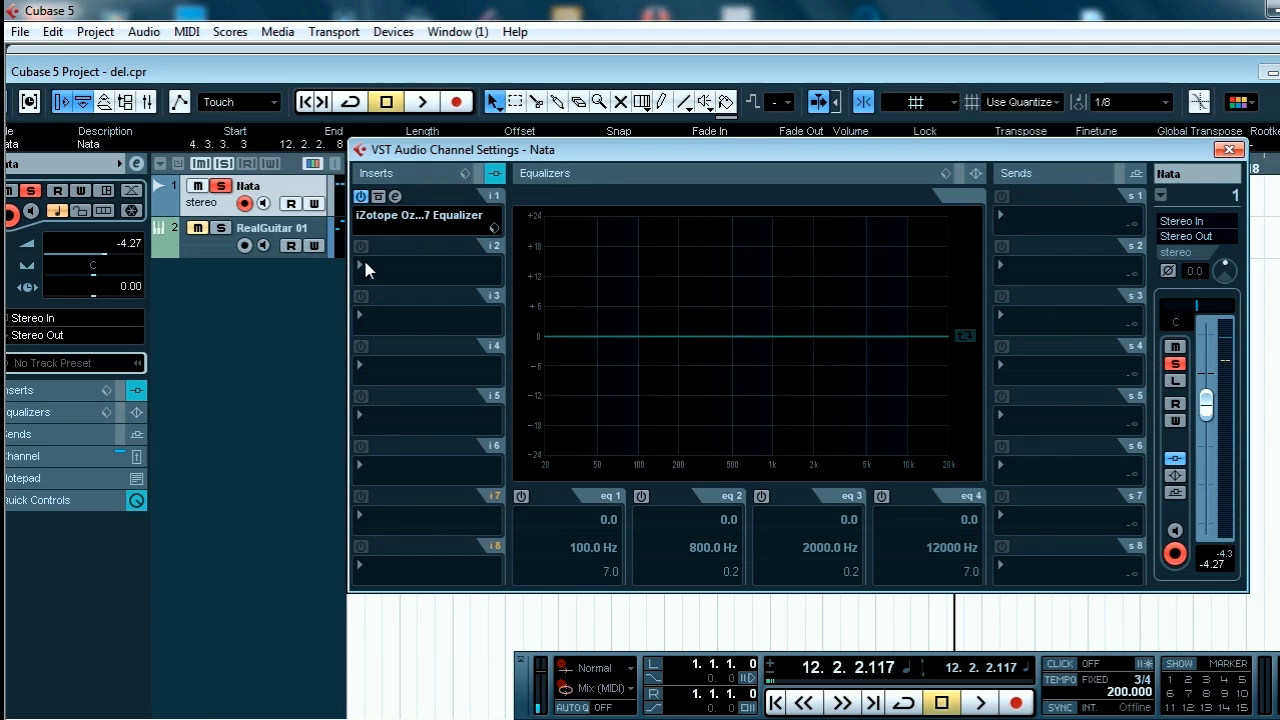
left_click(363, 258)
mouse_move(540, 571)
left_click(602, 595)
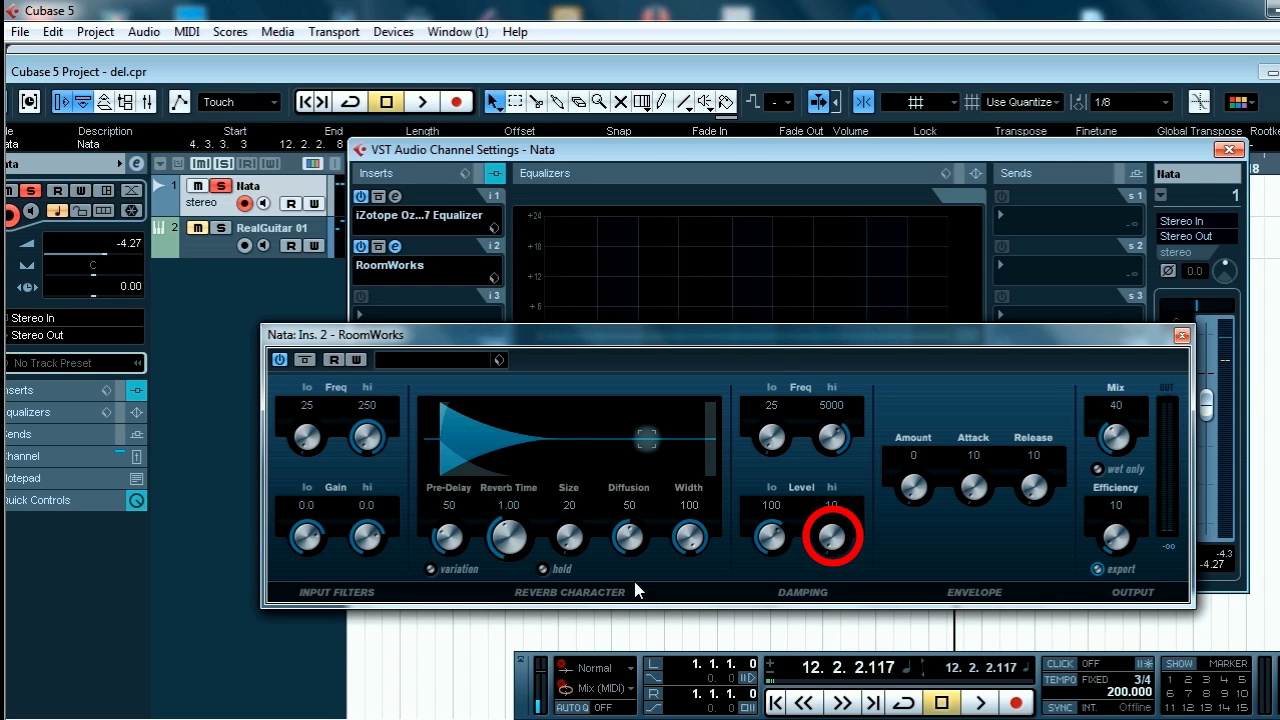
- Set the vocal reverb's Pre-Delay to 65, Reverb Time to 4, Diffusion to 100, and damping frequencies to 1000 low and 11000 high
left_click(452, 506)
left_click(505, 508)
type("4")
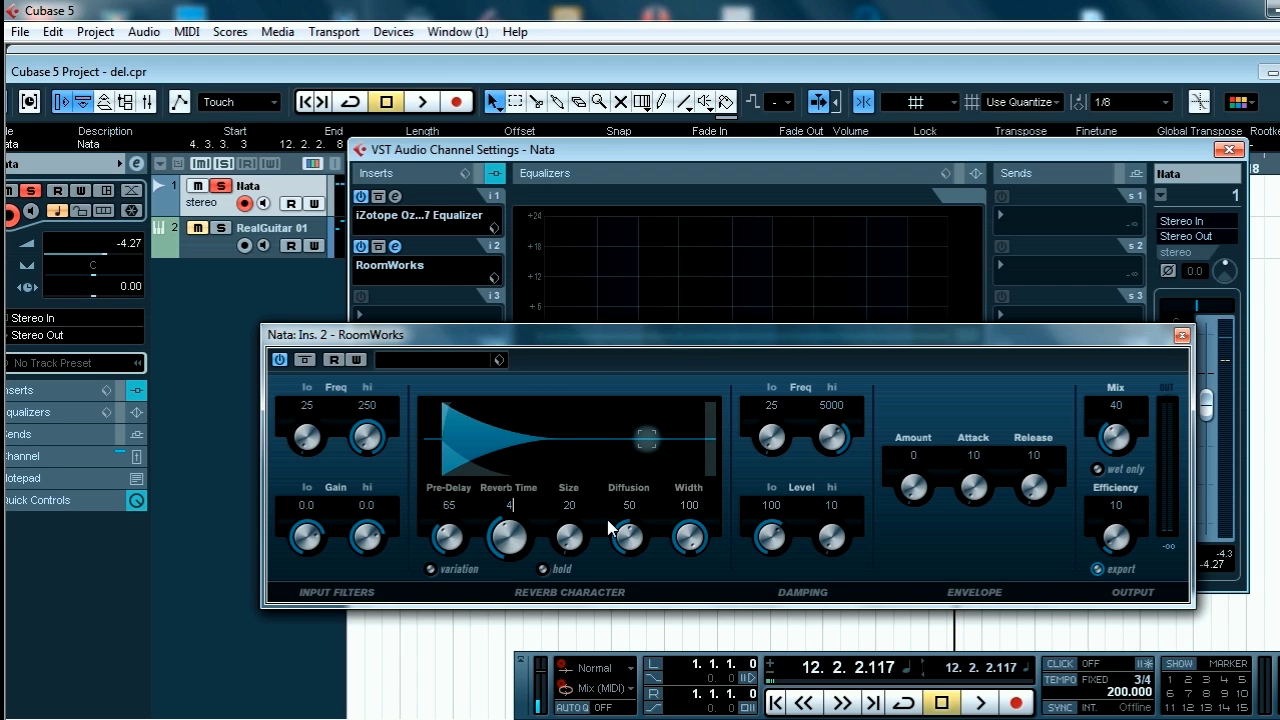
left_click_drag(622, 537, 628, 500)
left_click_drag(771, 437, 772, 410)
left_click(830, 405)
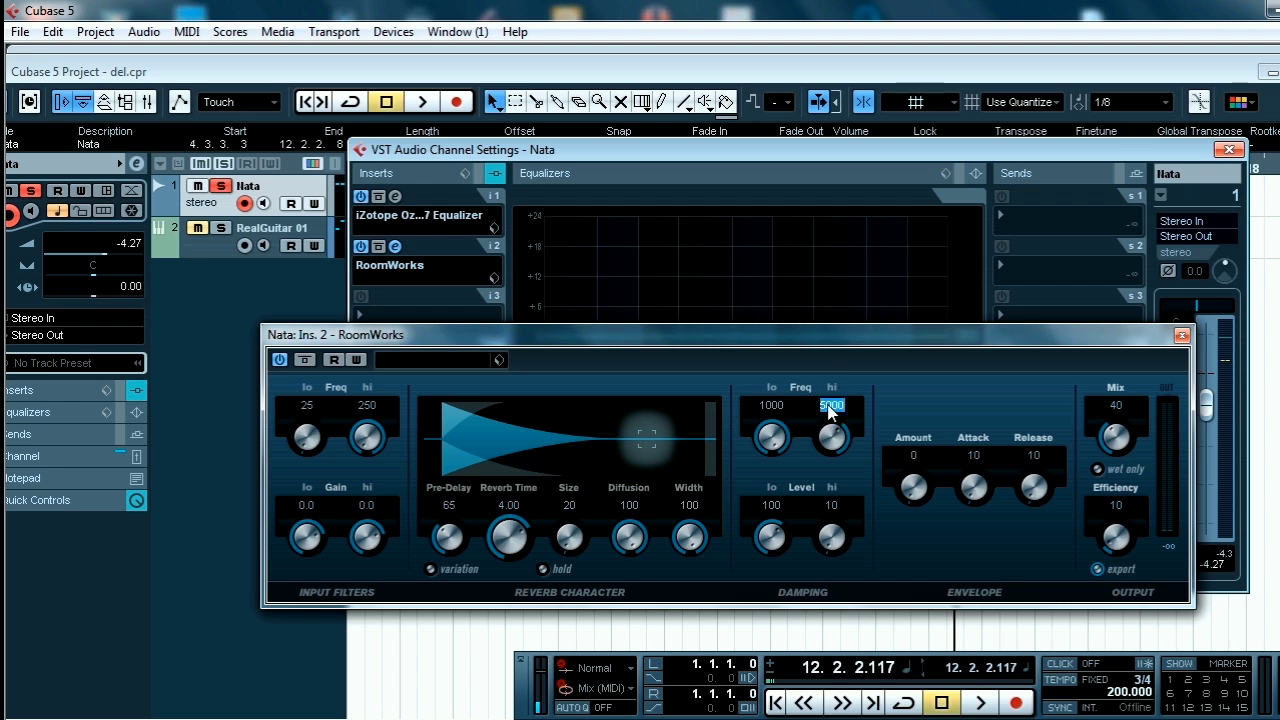
- Set the vocal reverb's high damping level to 100, Mix to 7 and Efficiency to 0, then audition it and close its window
left_click(831, 505)
type("100")
left_click(1116, 406)
type("7")
left_click_drag(1116, 537, 1112, 540)
key("space")
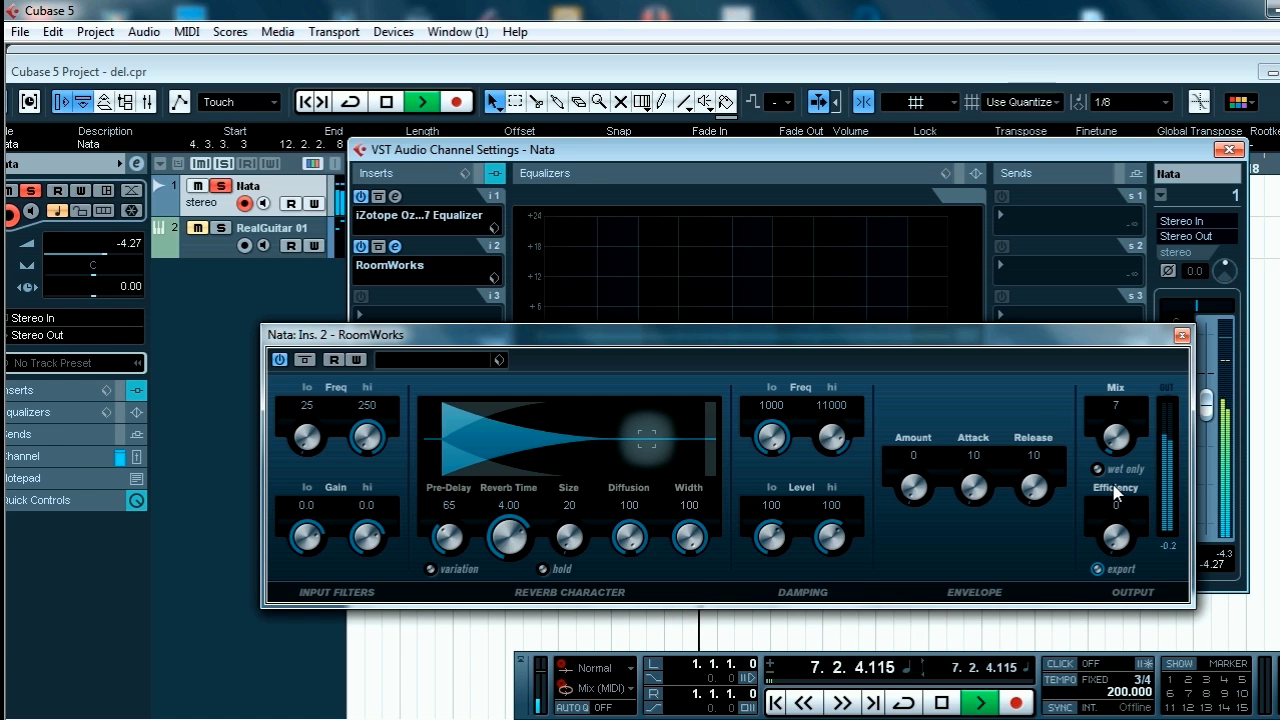
key("space")
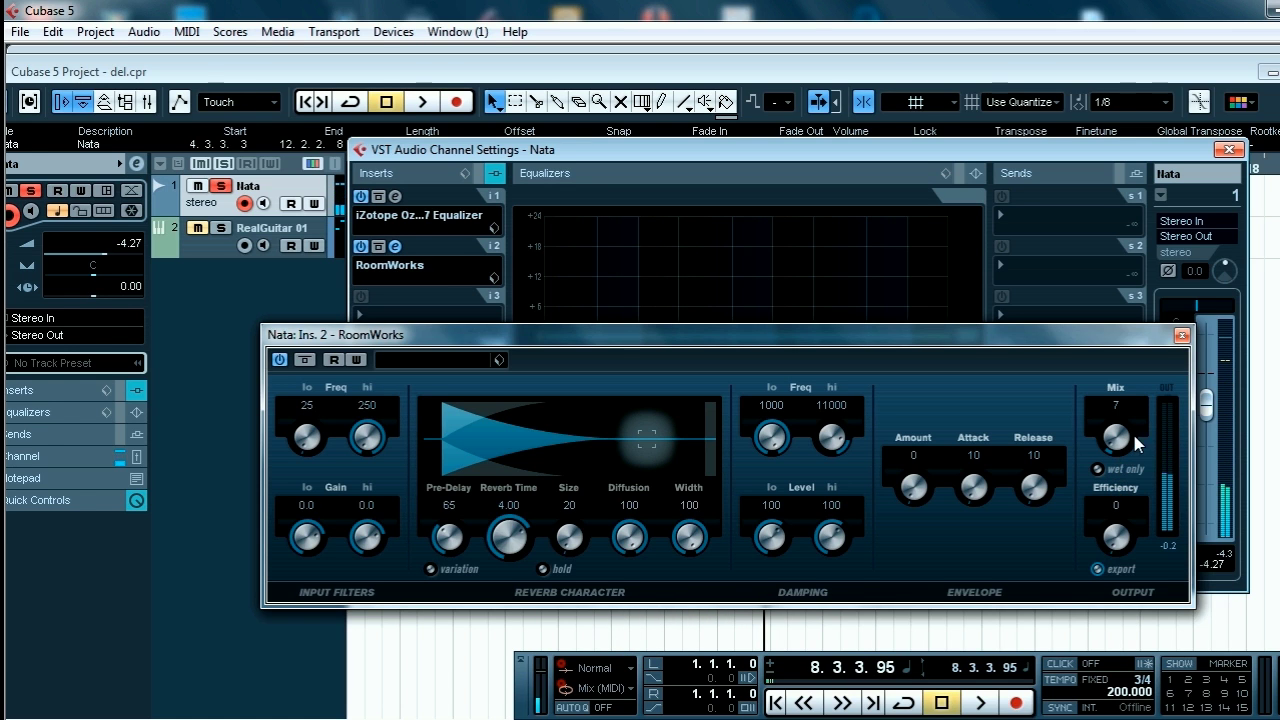
left_click(1182, 335)
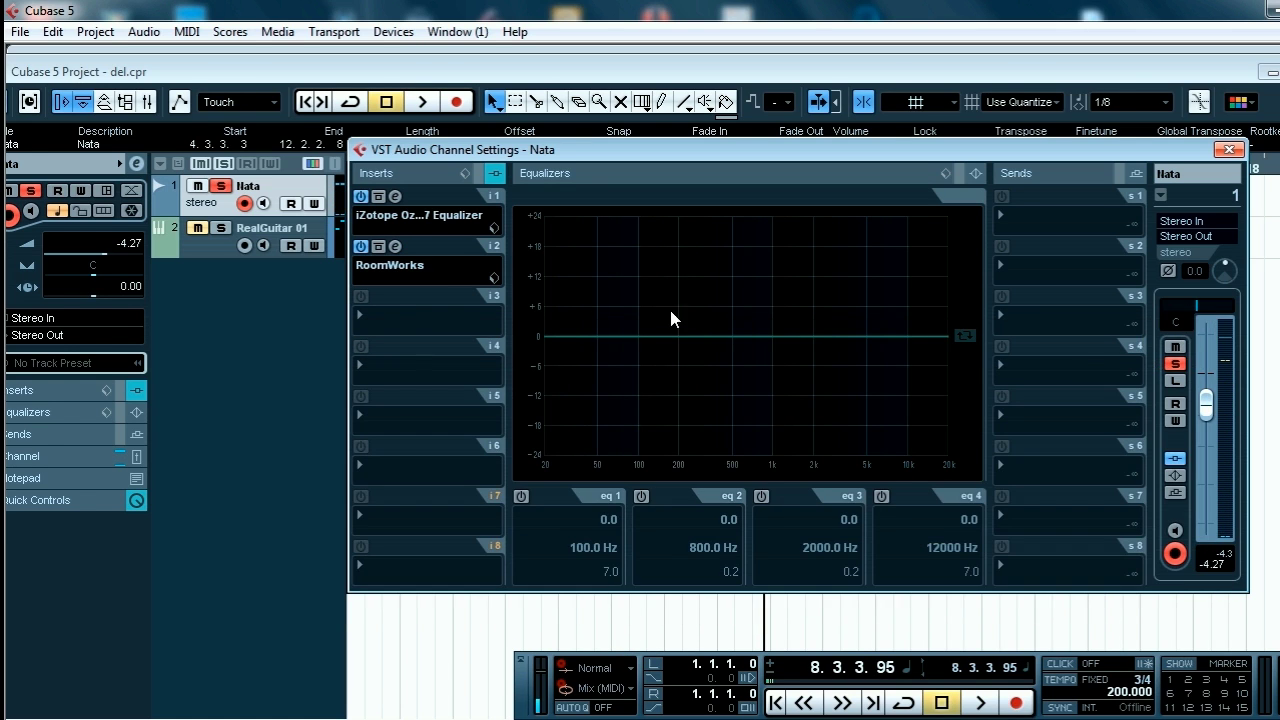
- Switch off RoomWorks on the vocal channel and load StereoDelay into the third insert slot
left_click(361, 246)
left_click(358, 318)
mouse_move(400, 365)
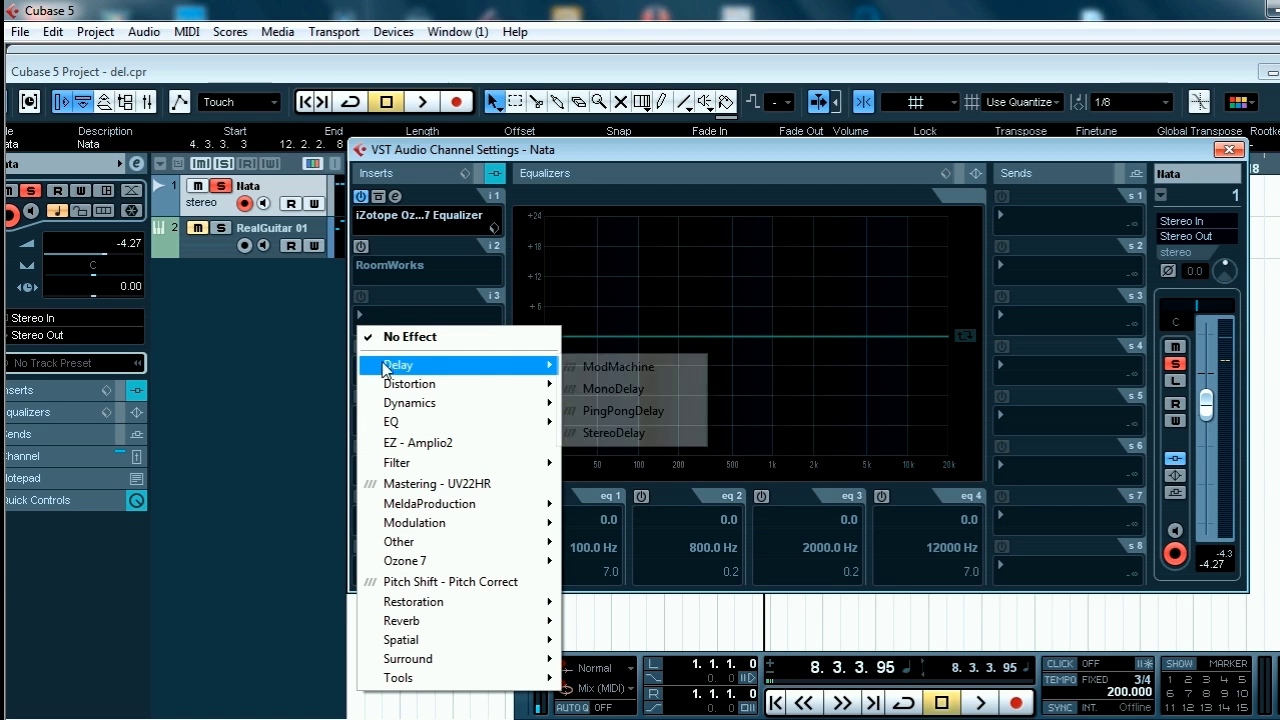
left_click(624, 432)
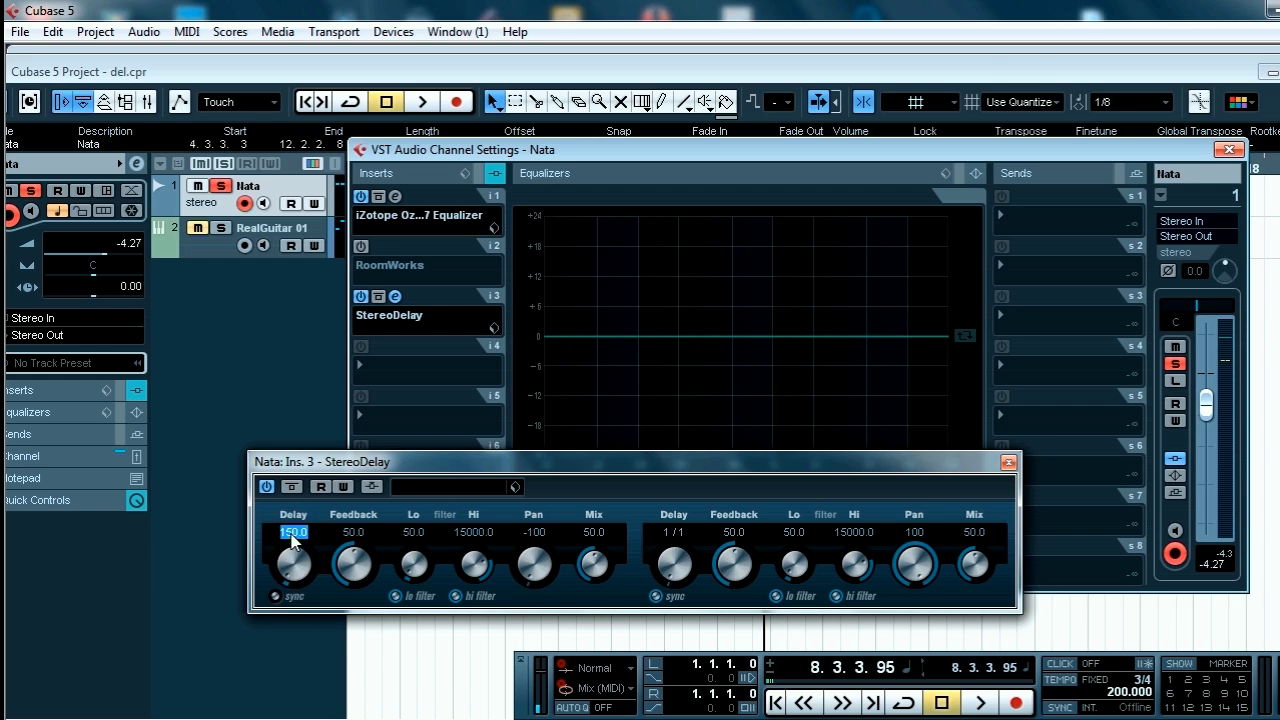
- Turn off the second delay's sync, set the StereoDelay times to 222 and 233, and set both Feedback values to 10
left_click(655, 597)
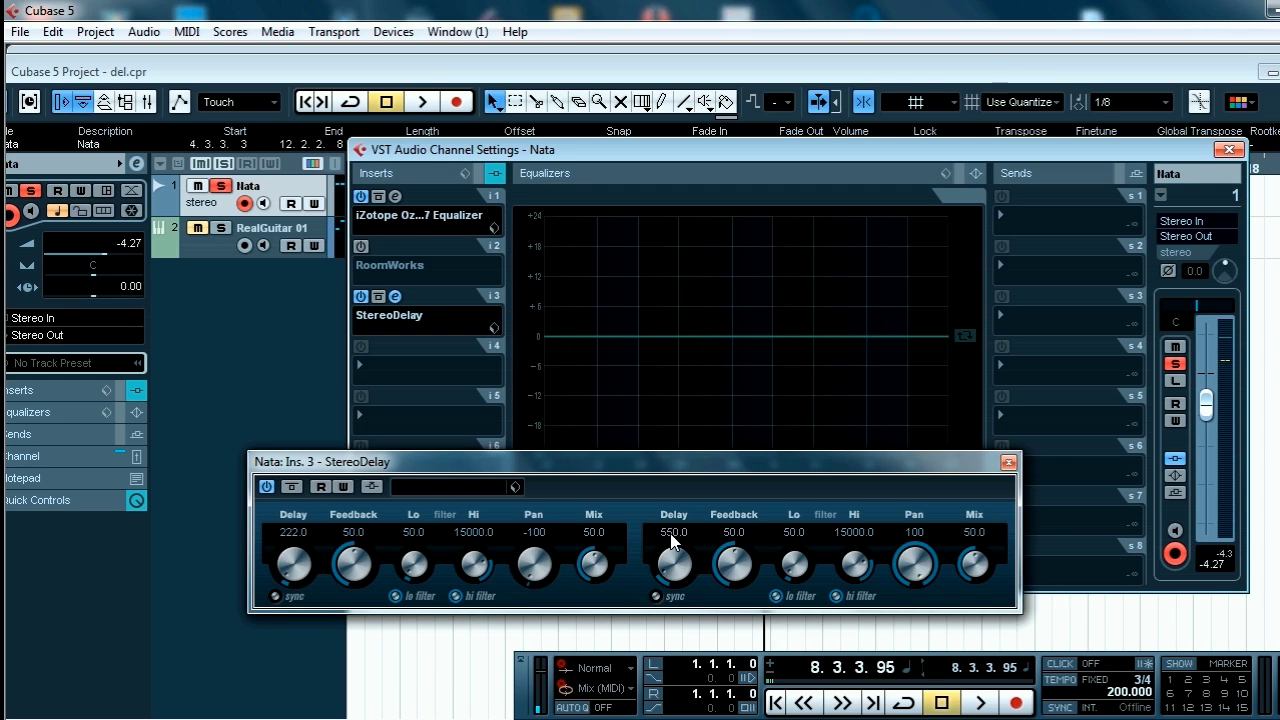
type("233")
left_click(355, 533)
left_click(733, 532)
type("10")
- Set both StereoDelay Mix values to 7 and play the solo vocal to audition the delay
left_click(593, 532)
type("7")
left_click(948, 523)
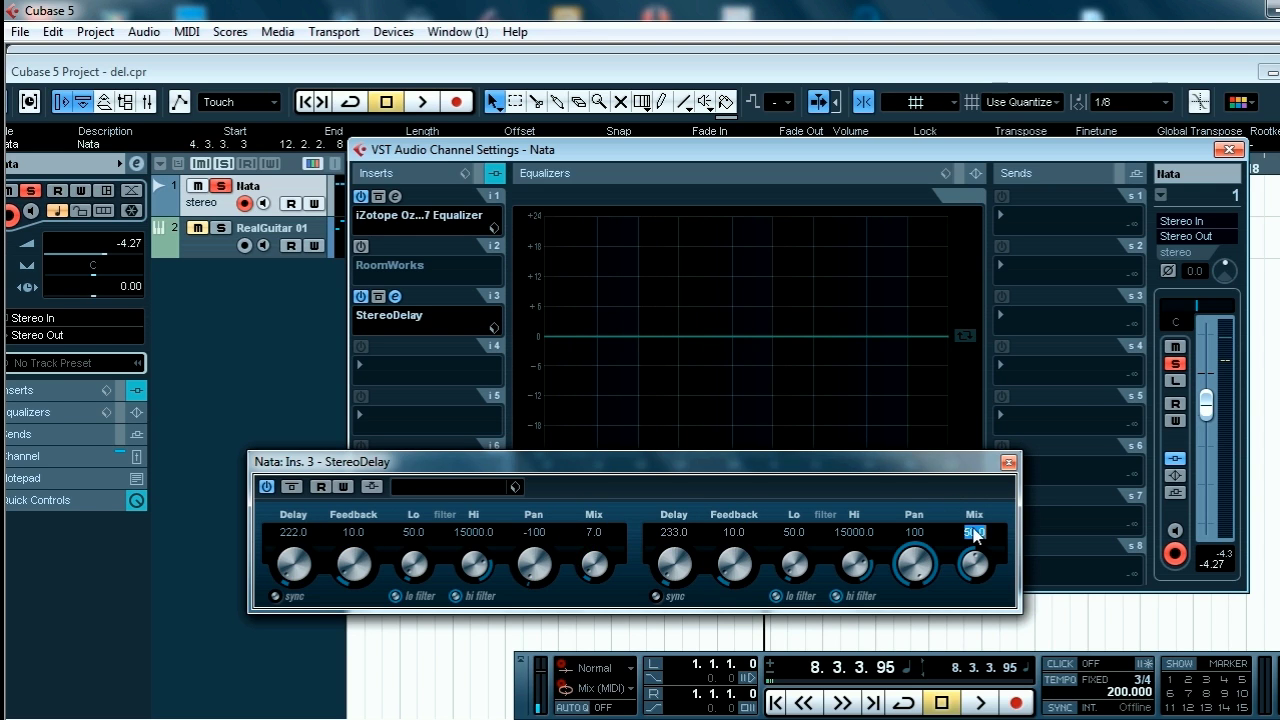
type("7")
key("KP_Enter")
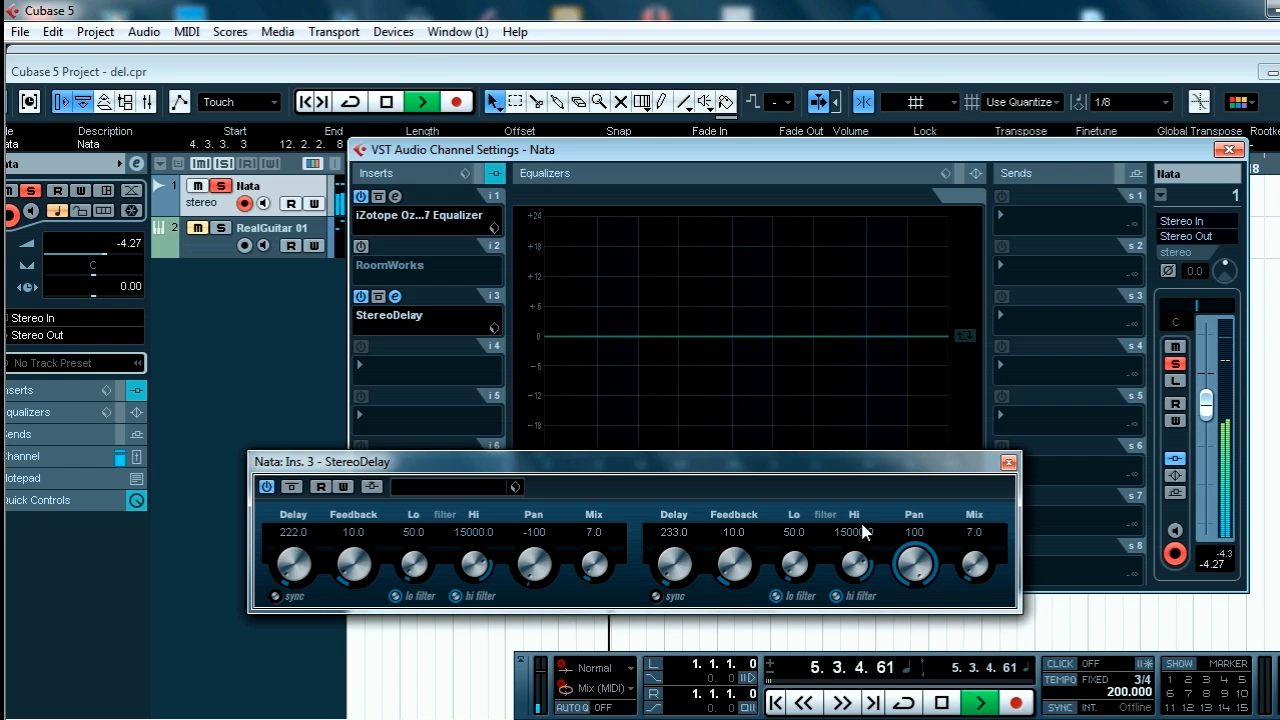
key("space")
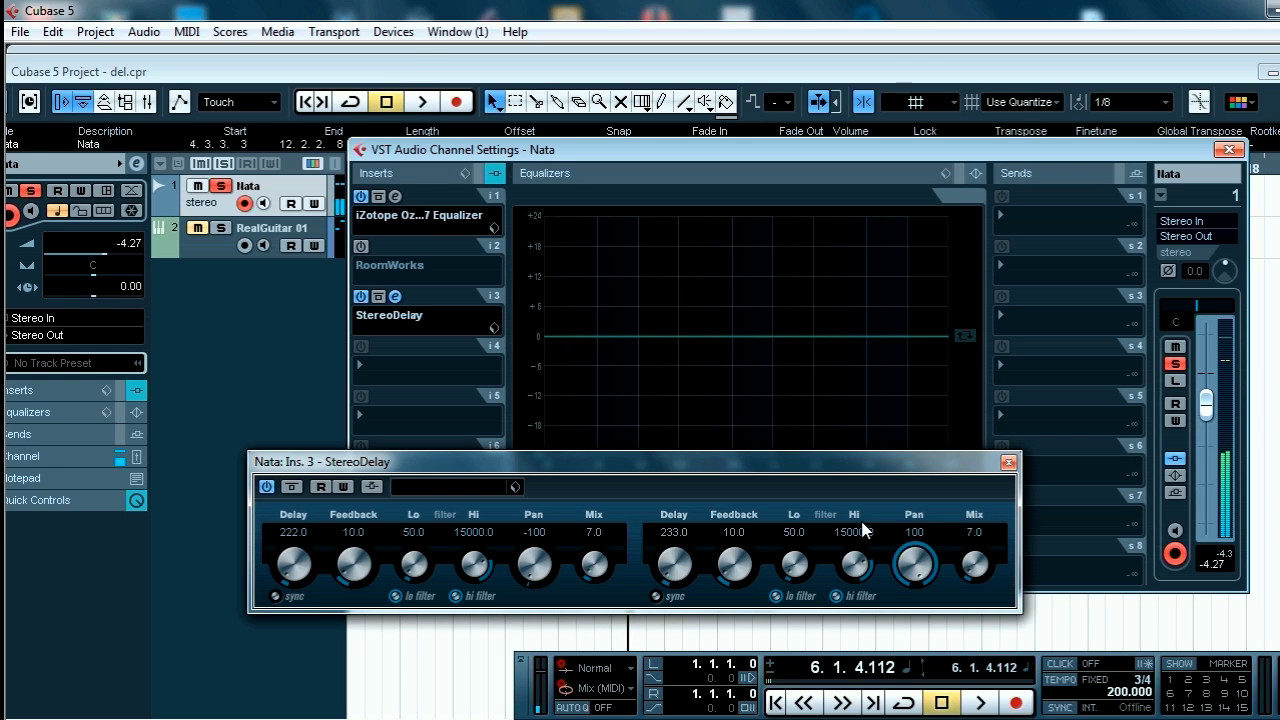
key("space")
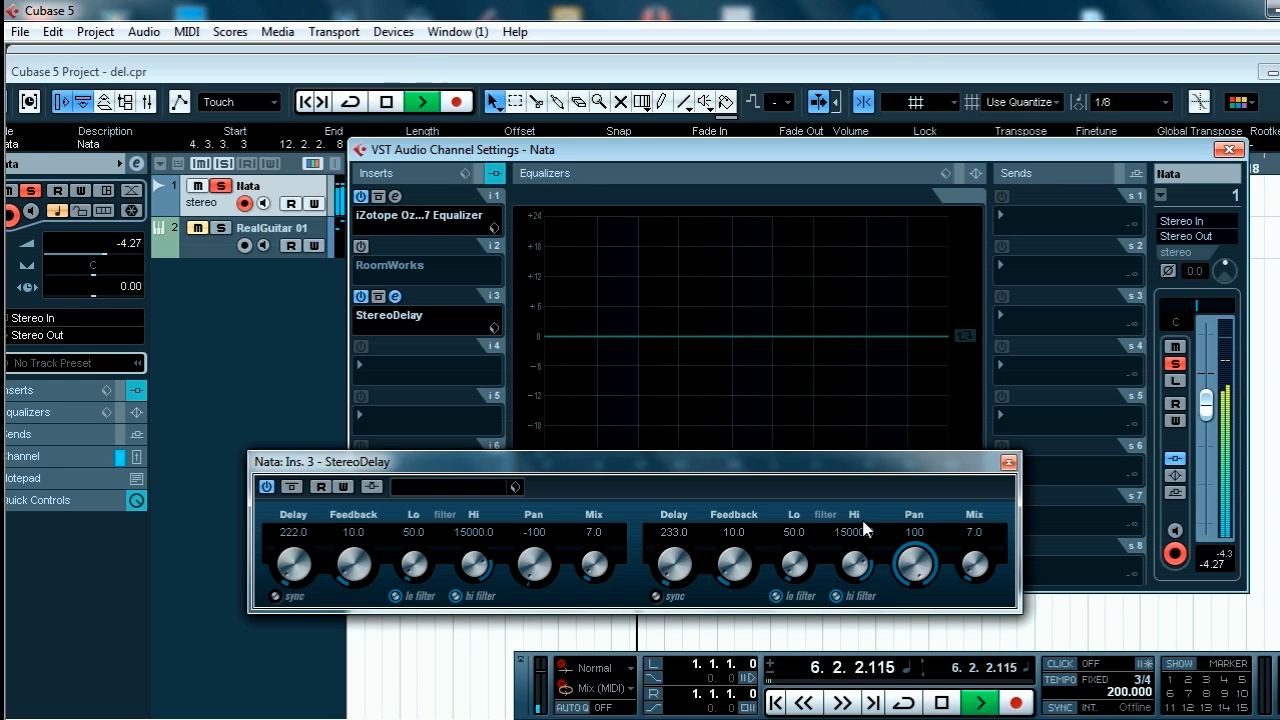
- Stop the vocal audition, close the StereoDelay window and load PingPongDelay into the vocal channel's fourth insert slot
key("space")
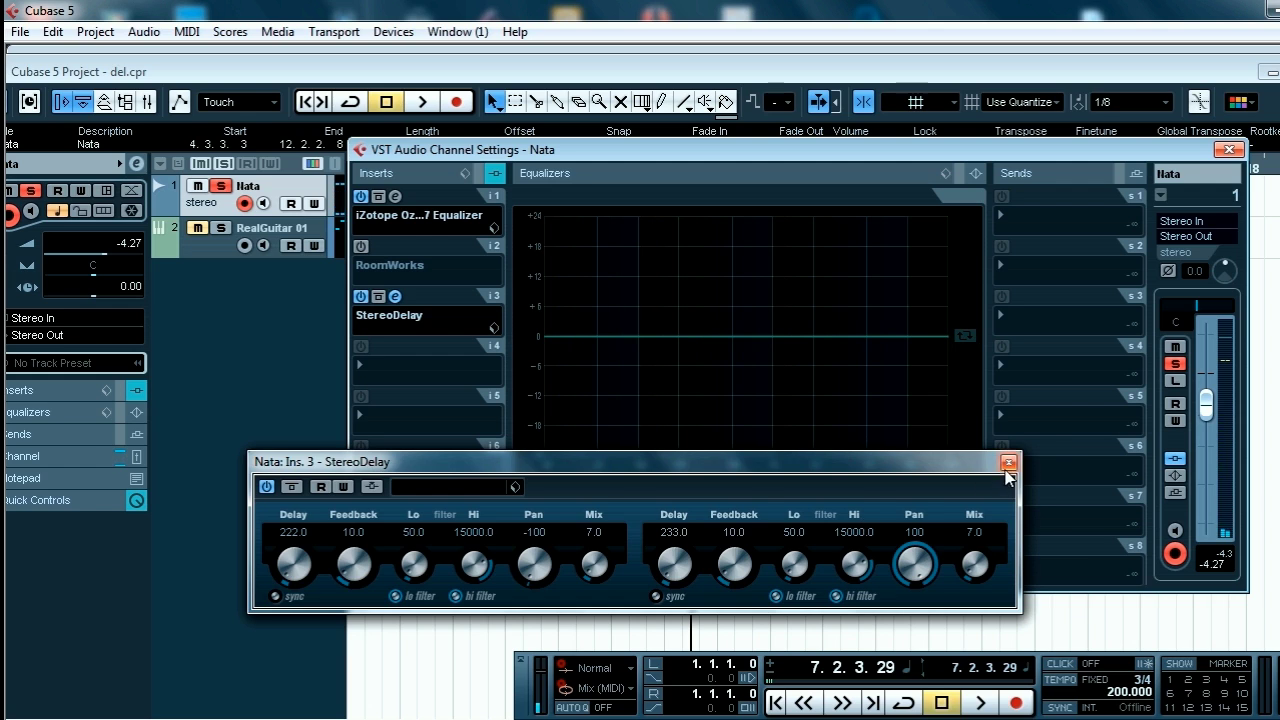
left_click(1008, 463)
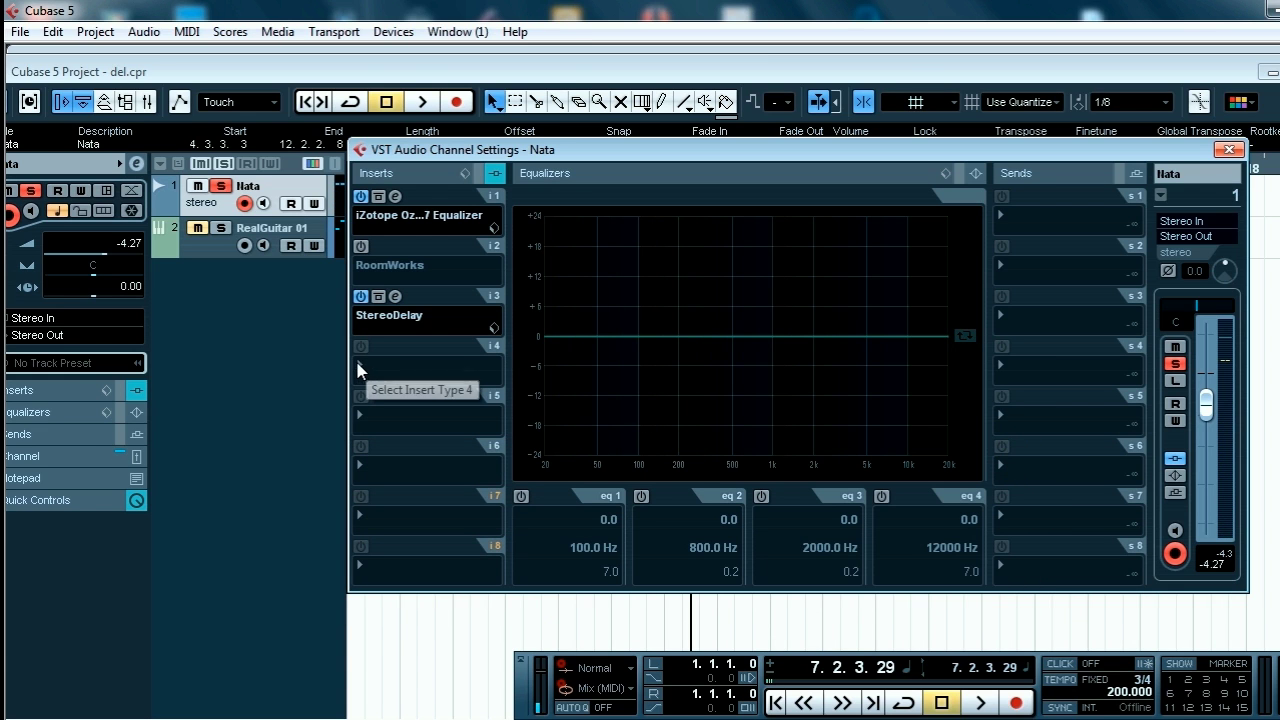
left_click(364, 370)
mouse_move(430, 48)
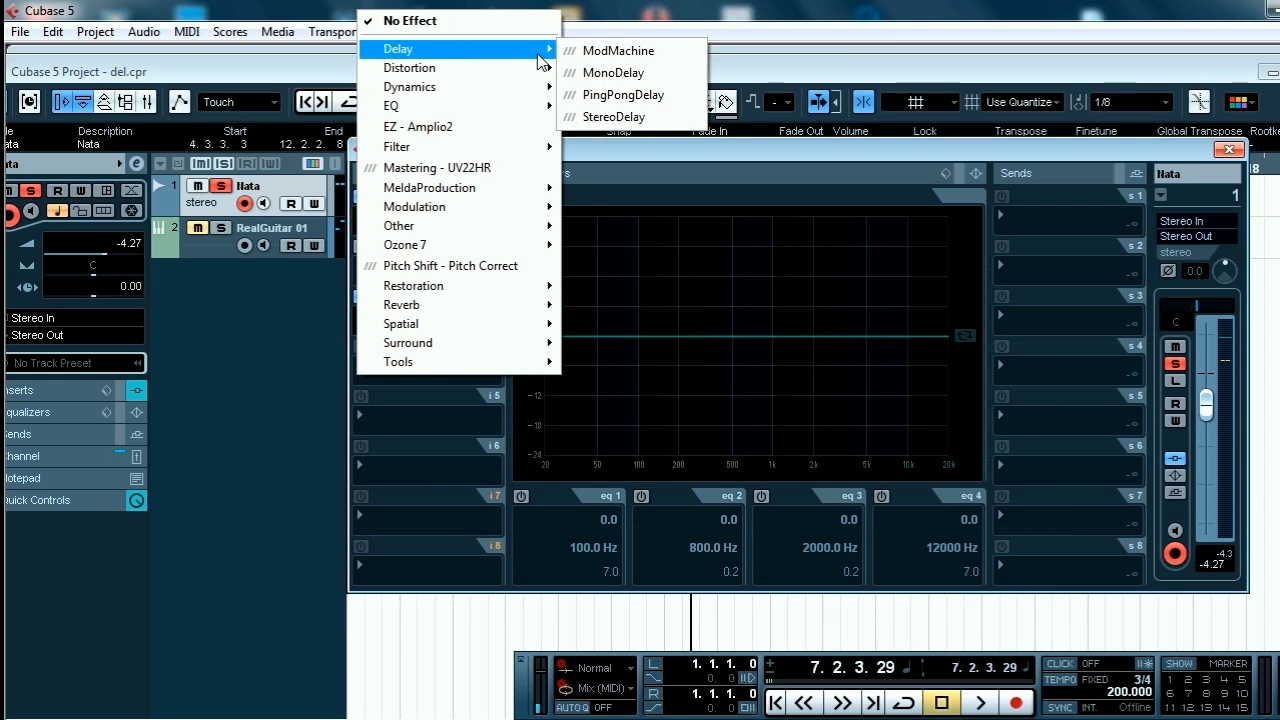
left_click(610, 92)
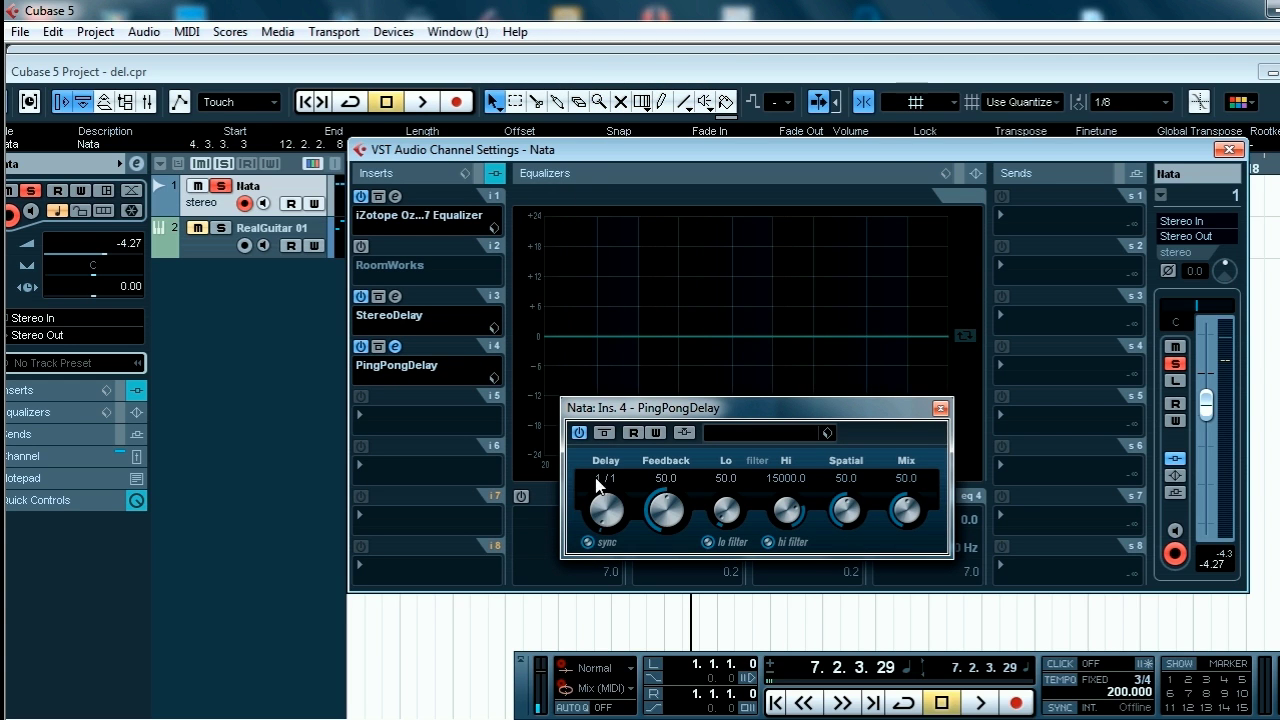
- Set the PingPongDelay to an unsynced Delay of 245, Feedback of 16 and Mix of 7.5
left_click(603, 480)
type("245.0")
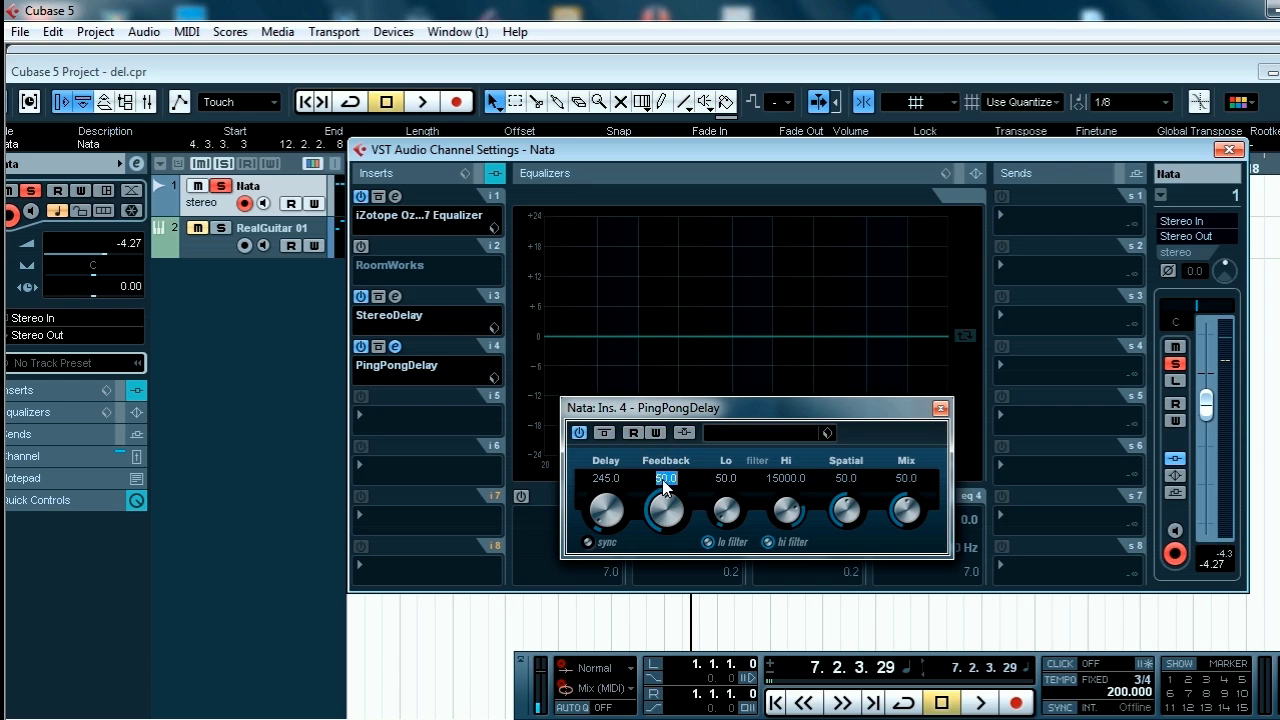
left_click(906, 479)
type("7.5")
key("Return")
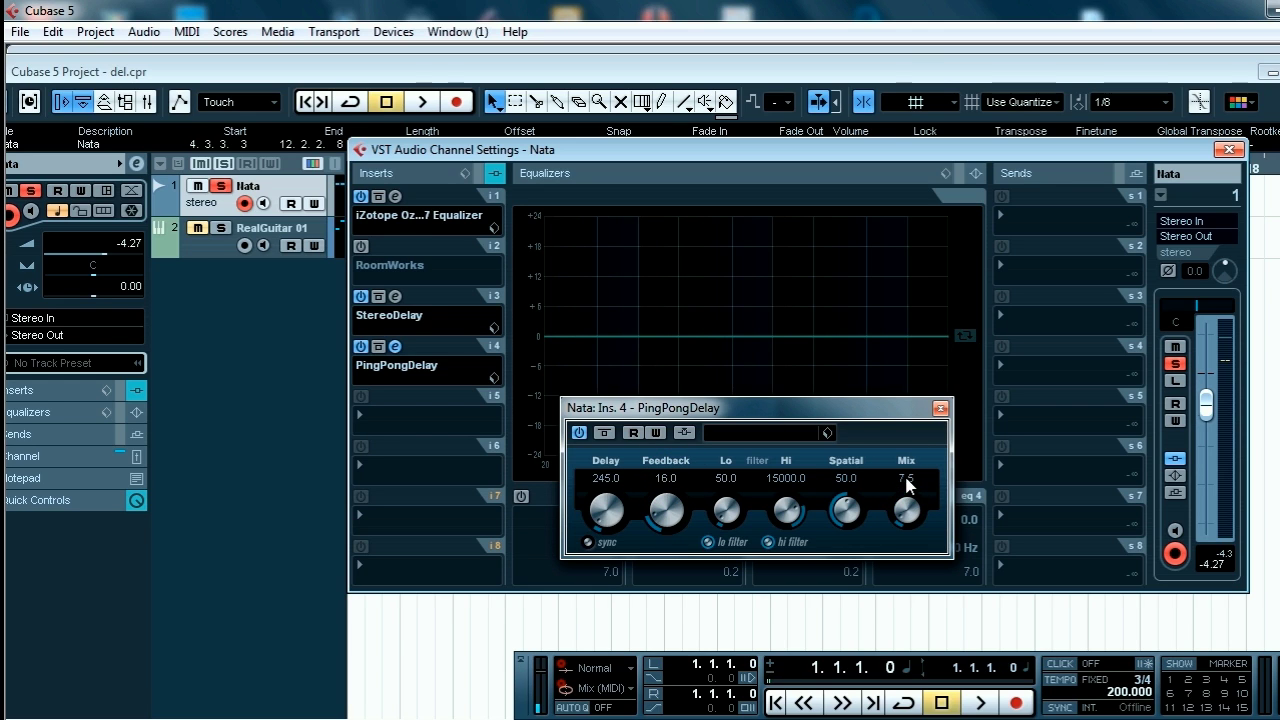
- Switch off StereoDelay on the vocal channel and audition the solo vocal with only the PingPongDelay
left_click(360, 296)
key("space")
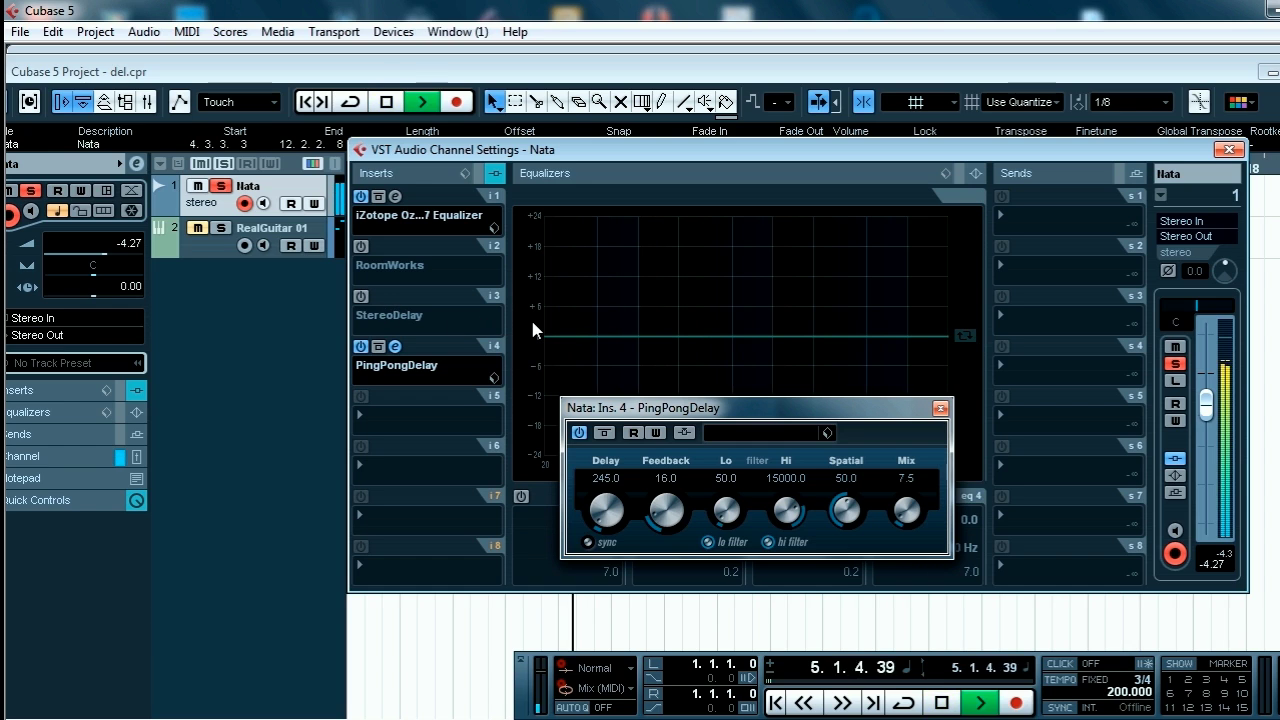
key("space")
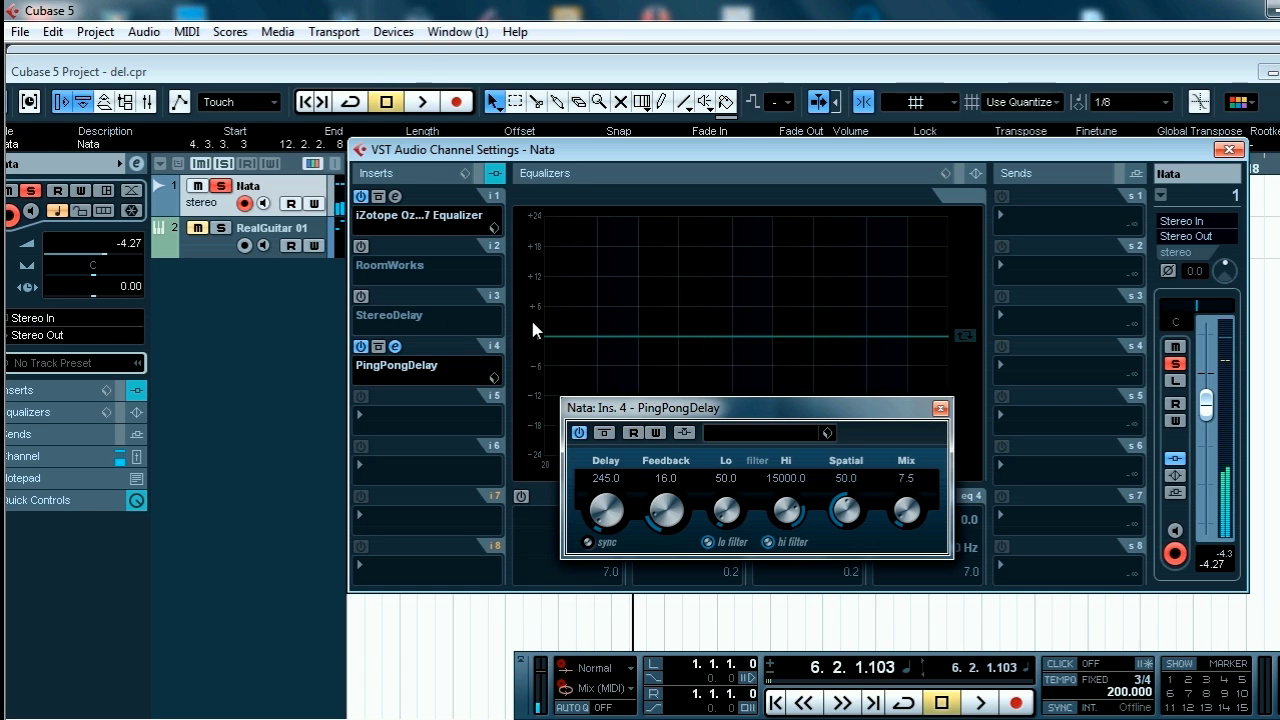
key("space")
key("space")
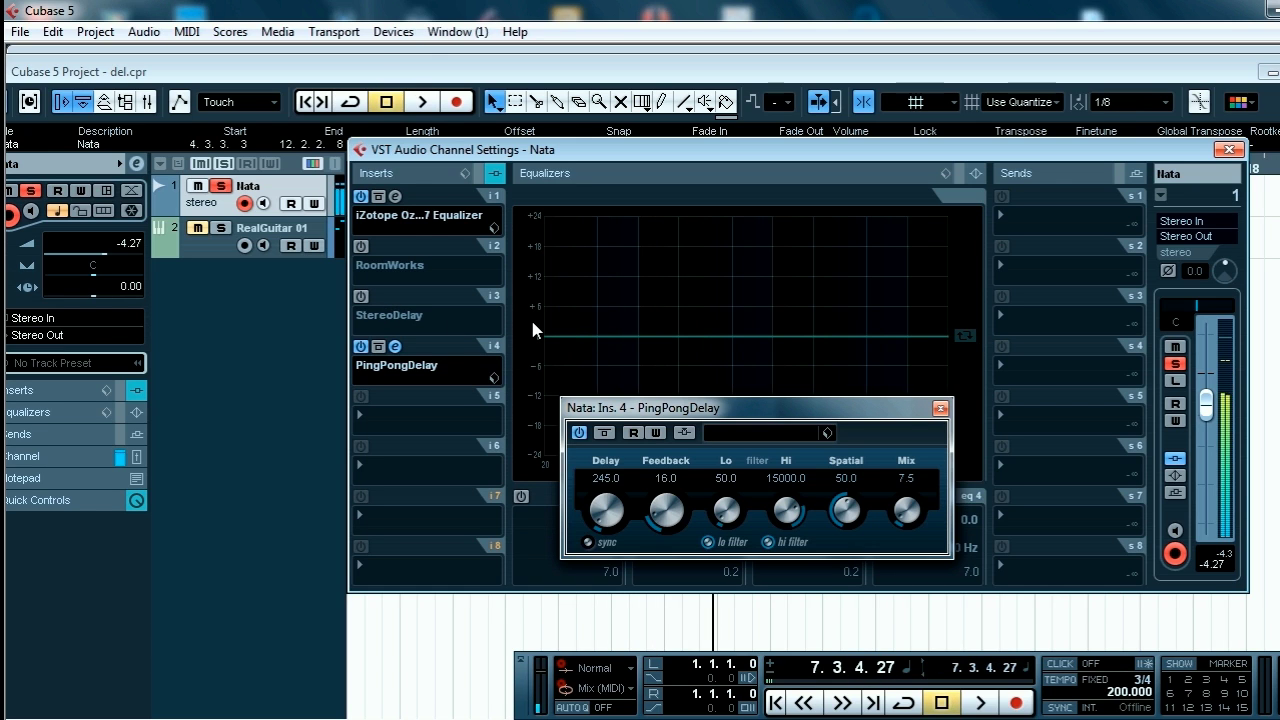
- Switch StereoDelay back on and audition the vocal with both delays together
left_click(360, 296)
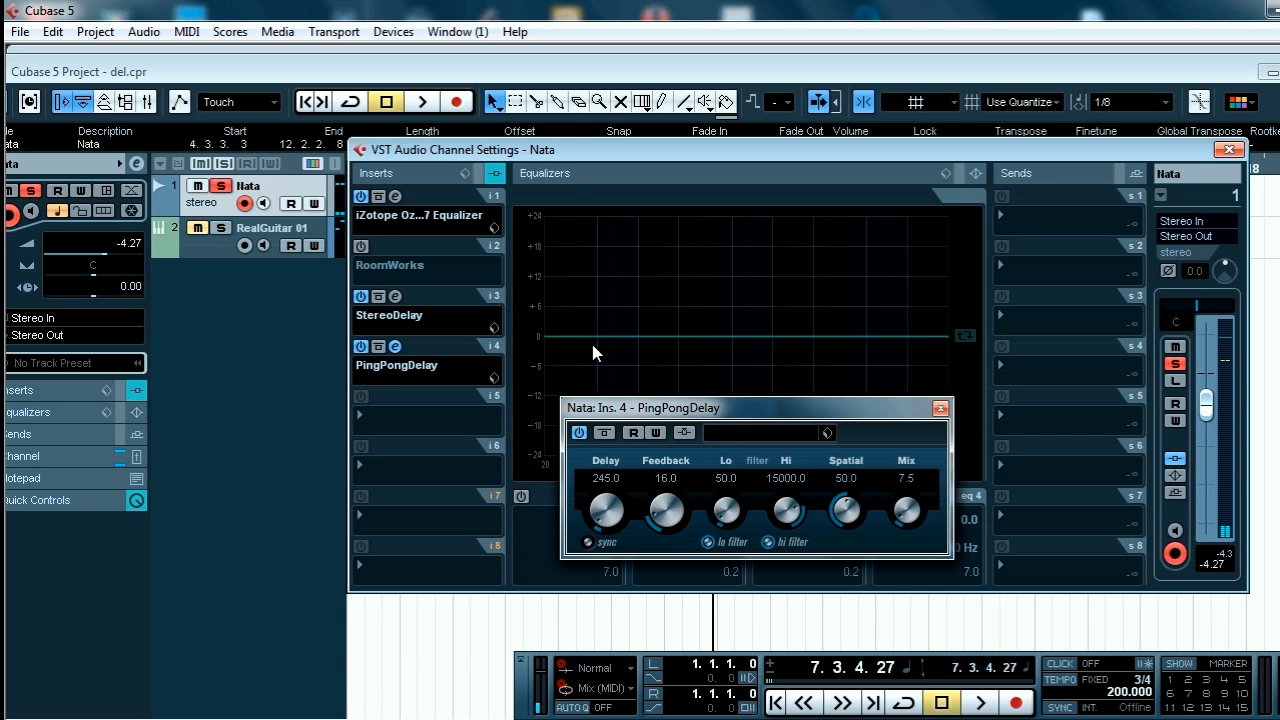
key("space")
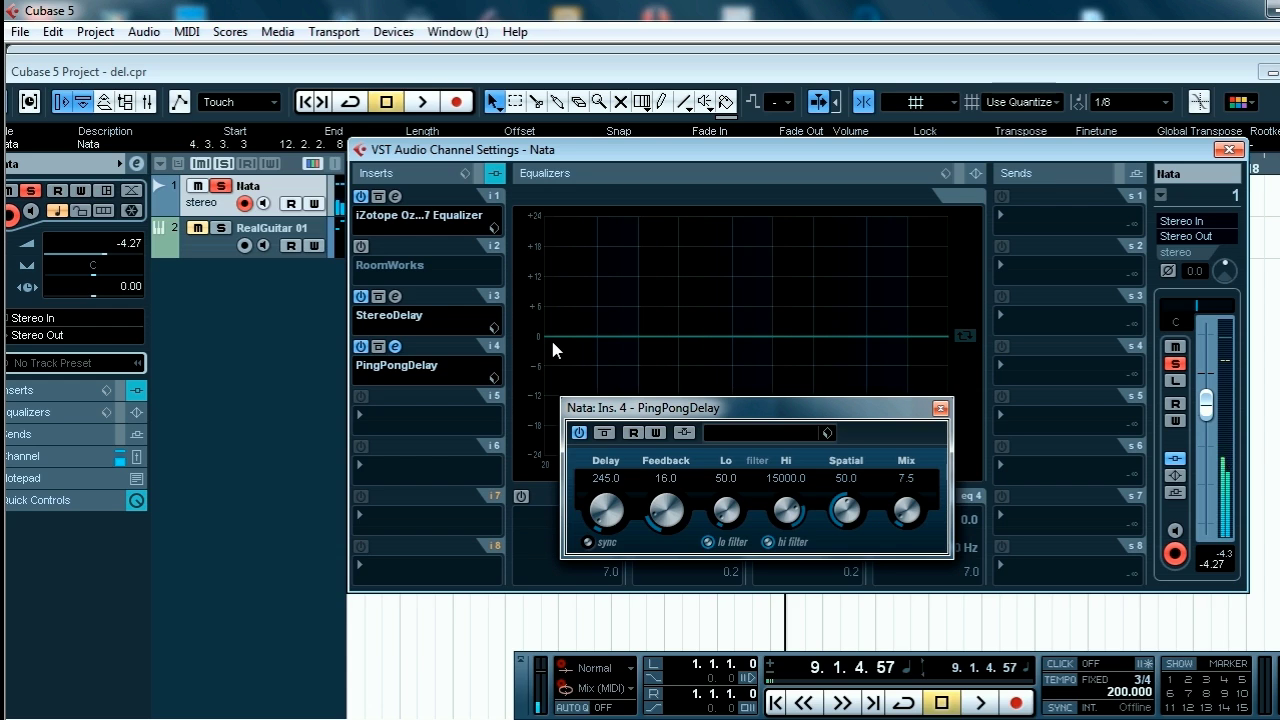
key("space")
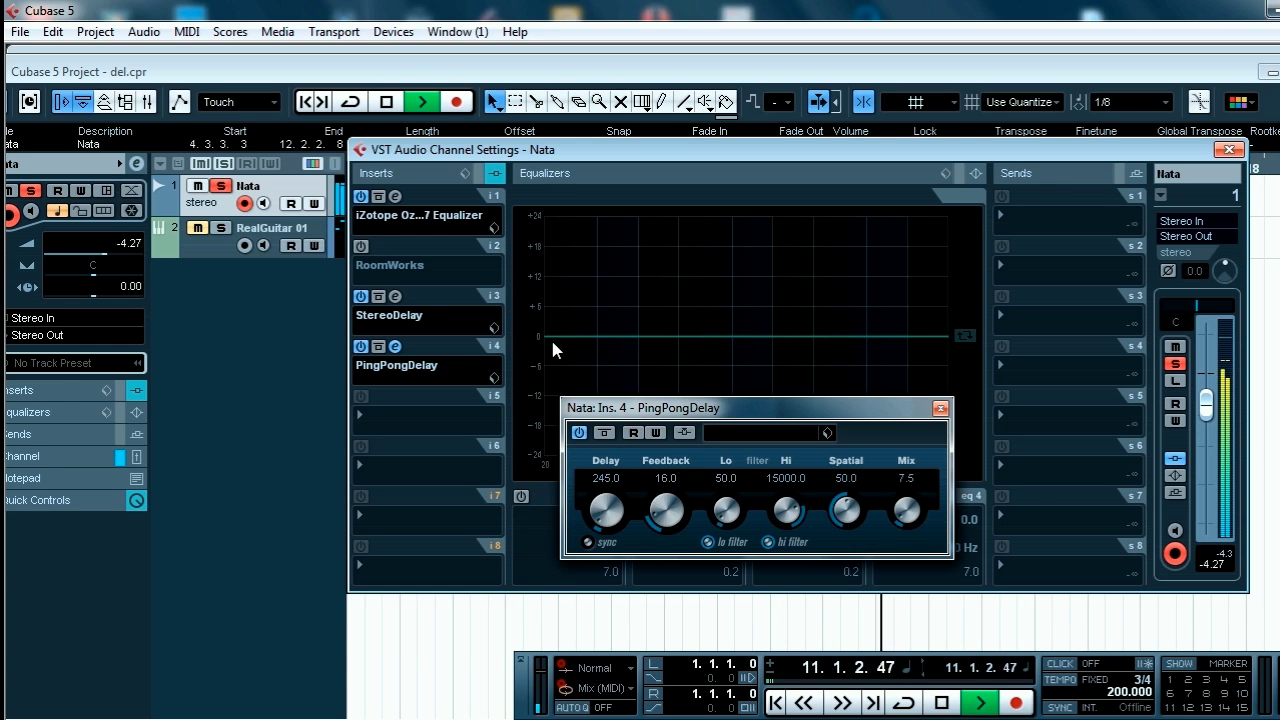
key("space")
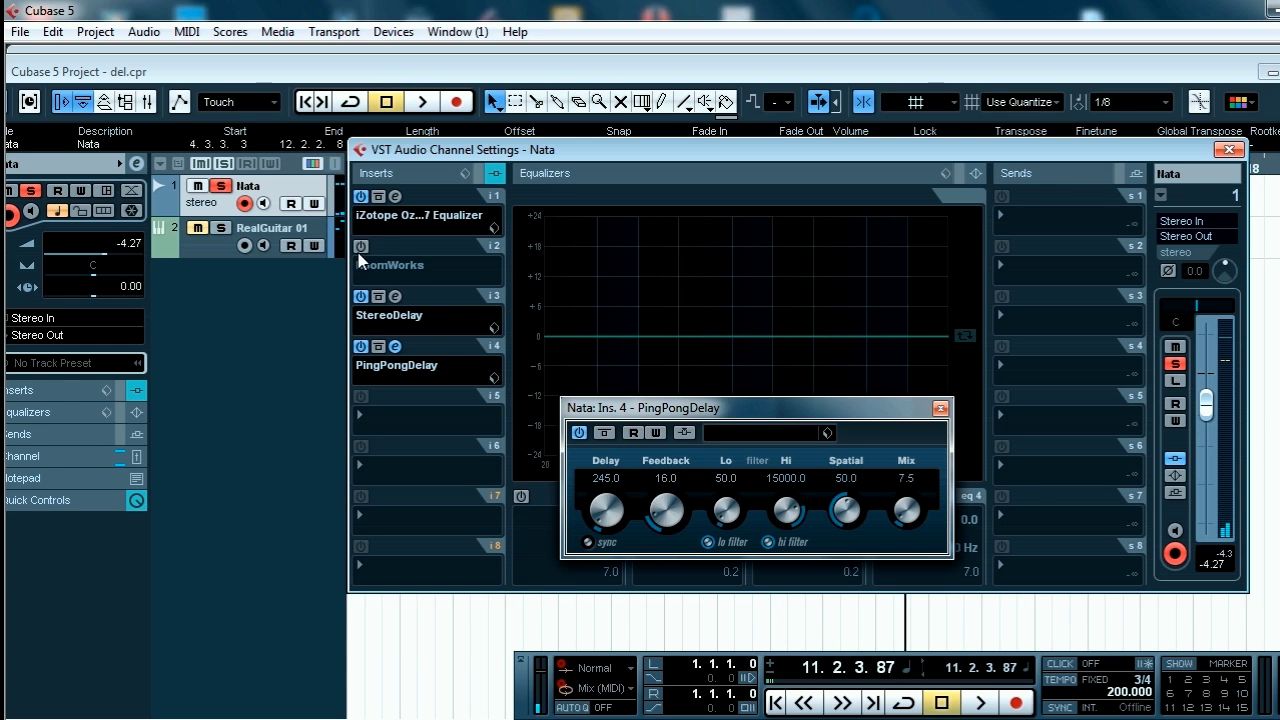
- Switch RoomWorks back on and audition the vocal with the reverb and both delays
left_click(361, 246)
key("space")
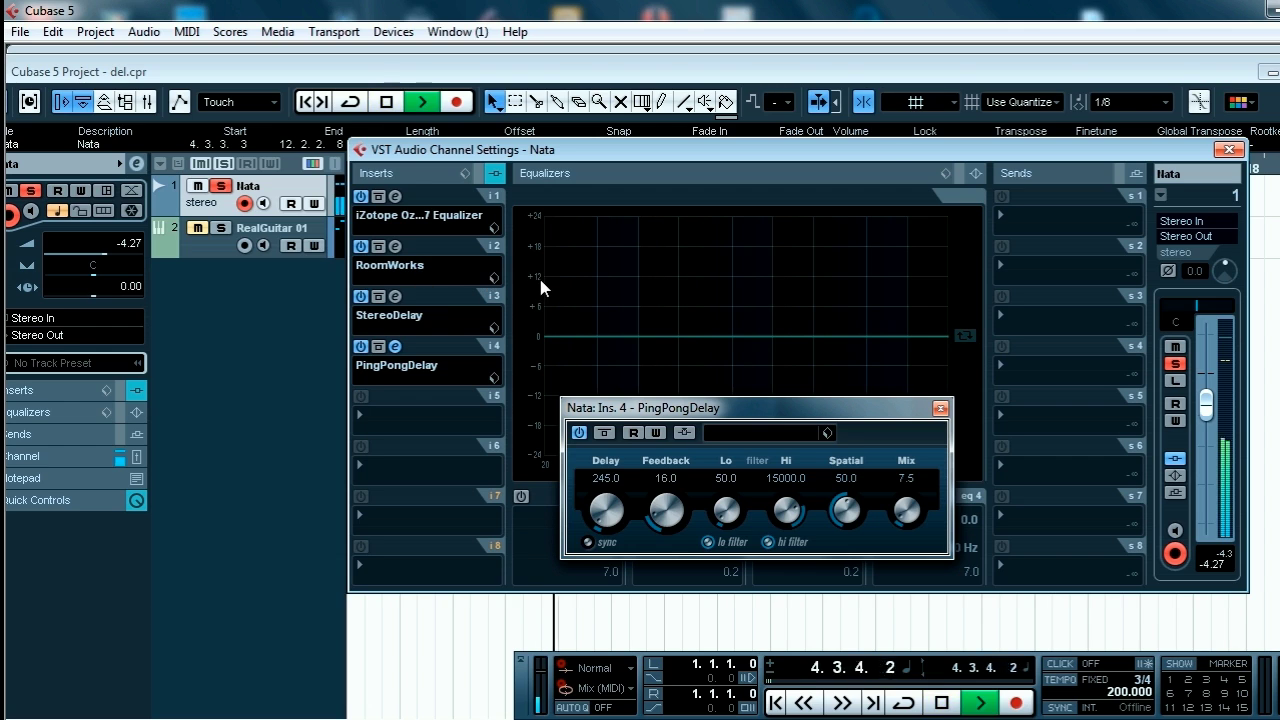
key("space")
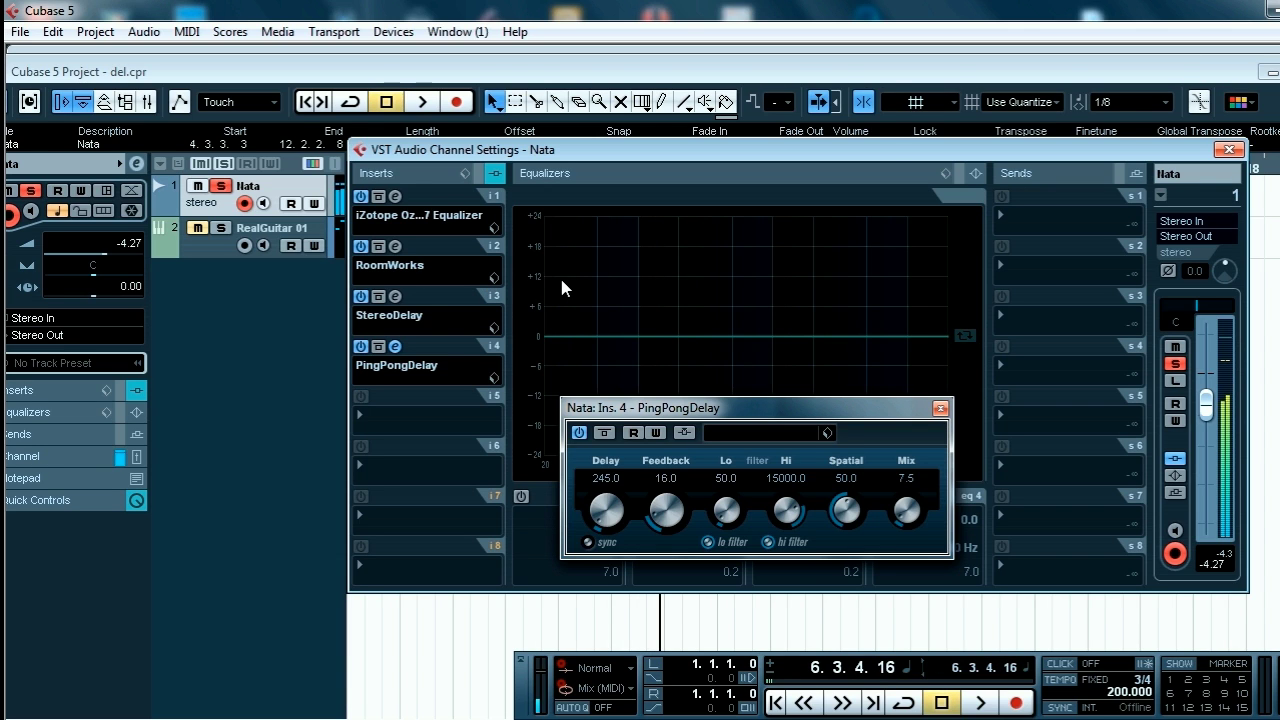
key("space")
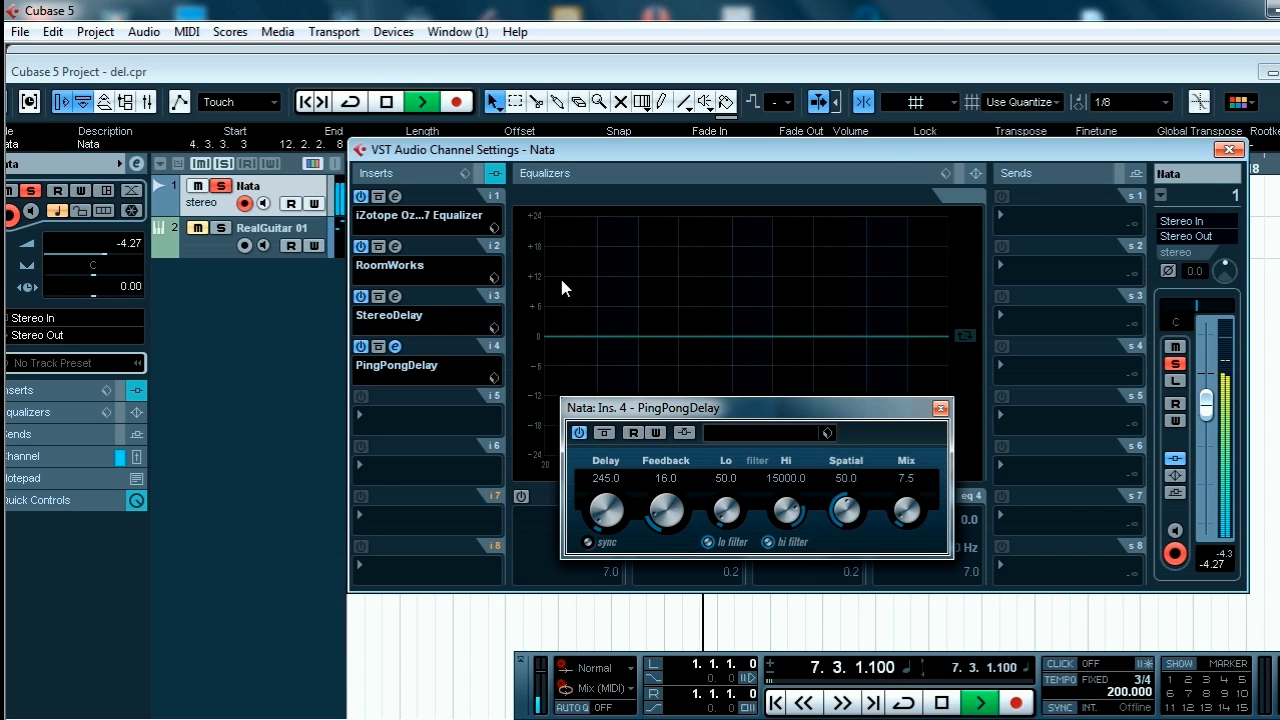
key("space")
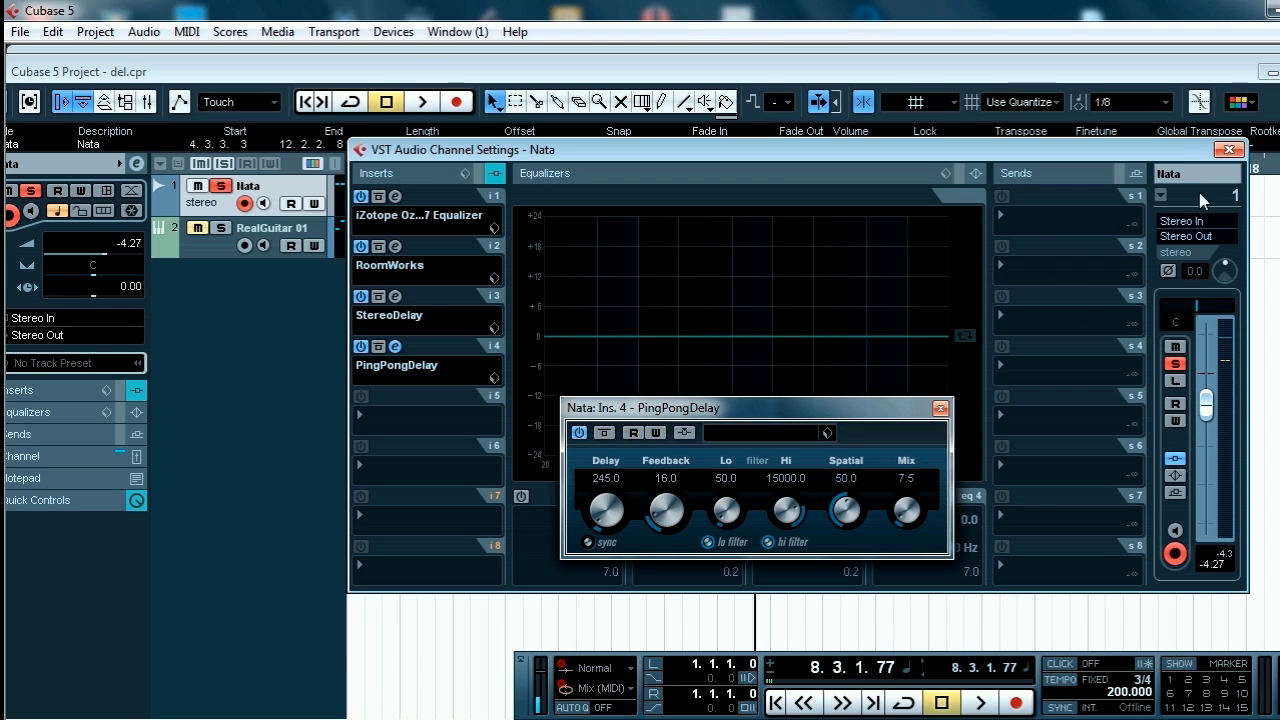
- Close the vocal's channel settings, unsolo the vocal, play it with the guitar from bar 3 and close the PingPongDelay window
left_click(1229, 150)
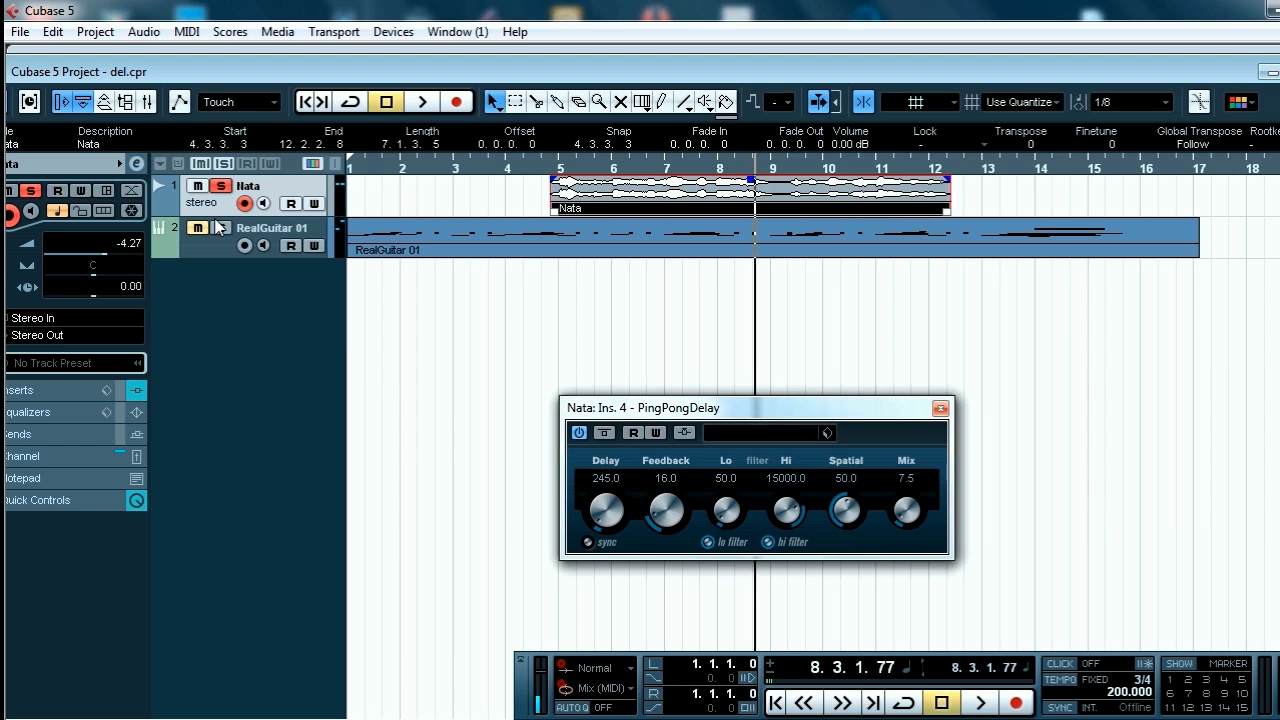
left_click(221, 187)
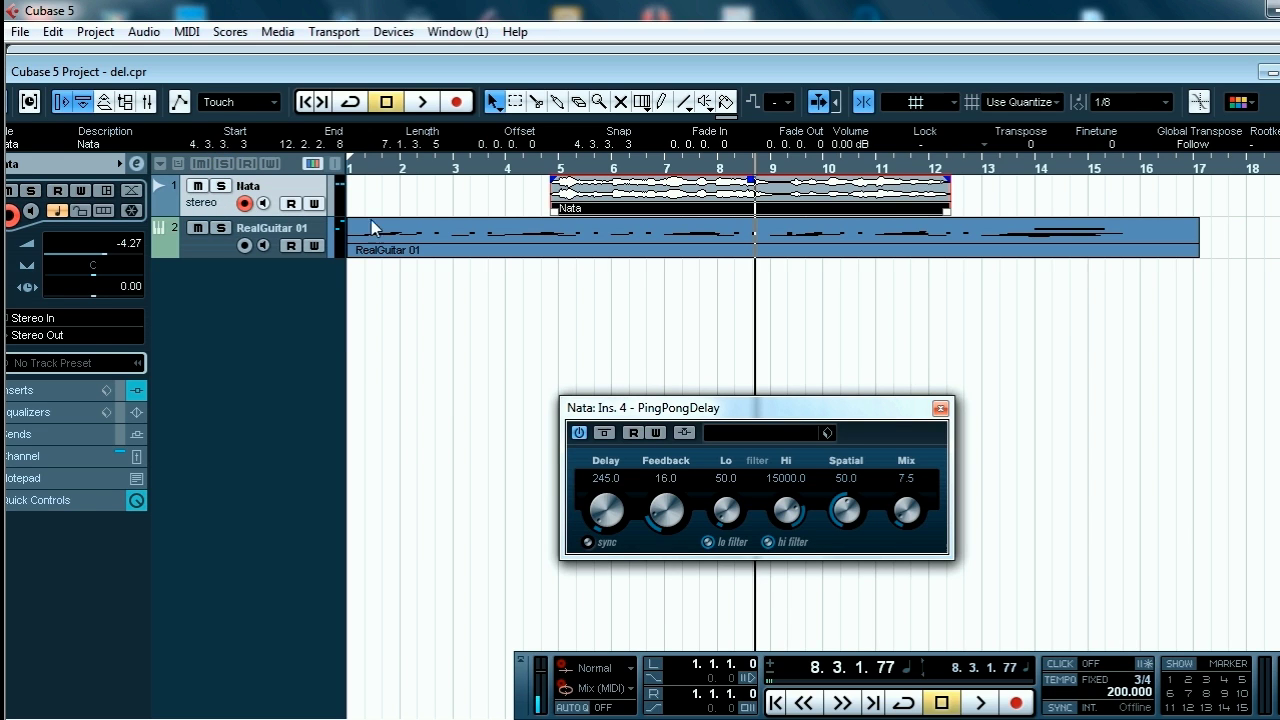
left_click(478, 172)
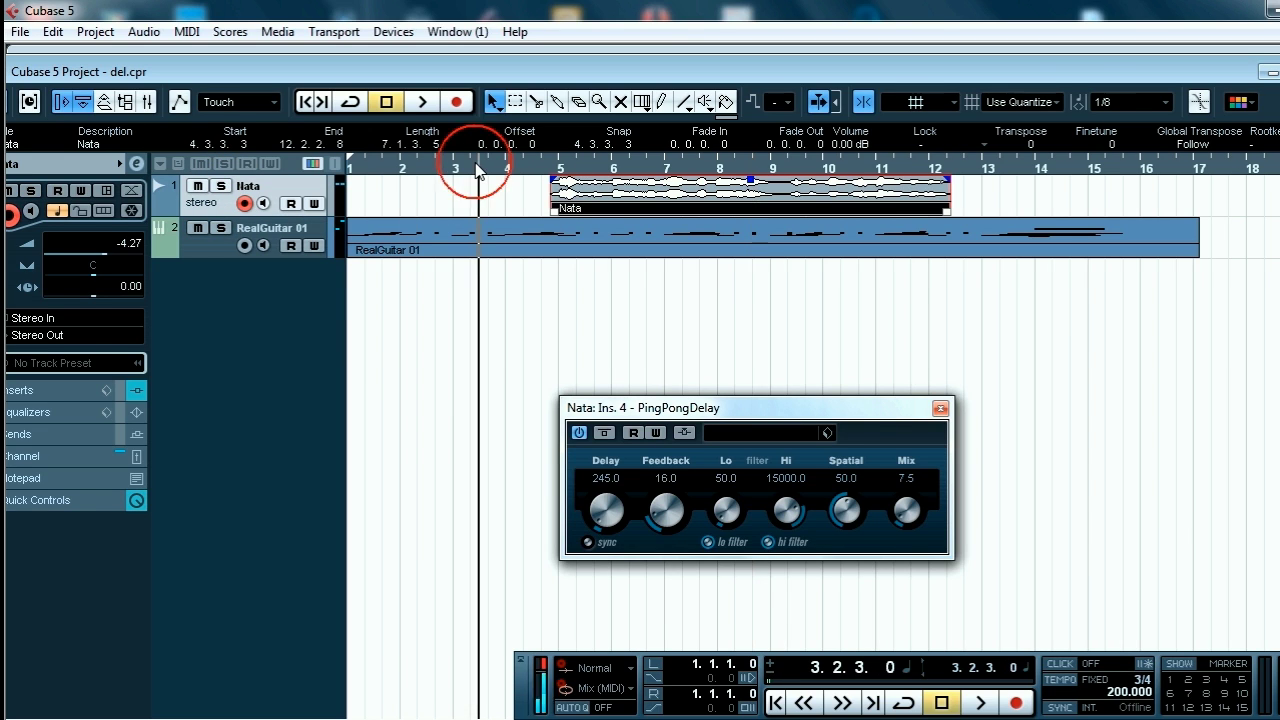
key("space")
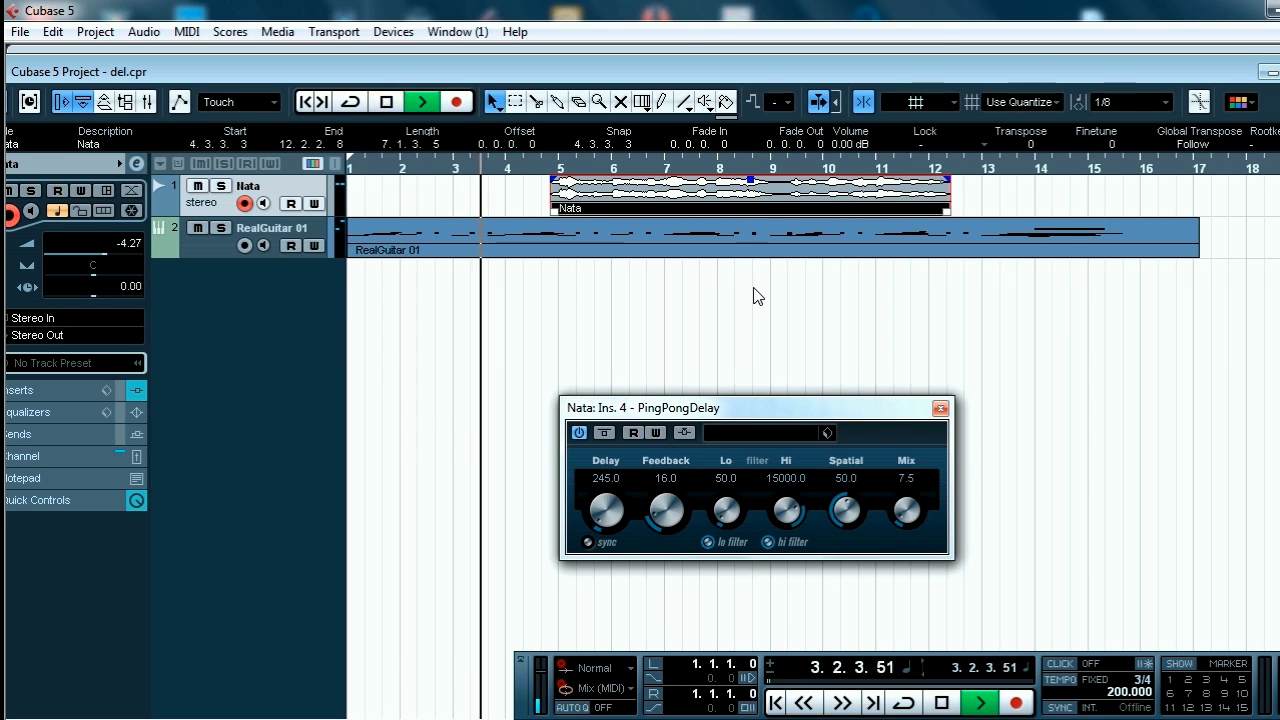
left_click(940, 408)
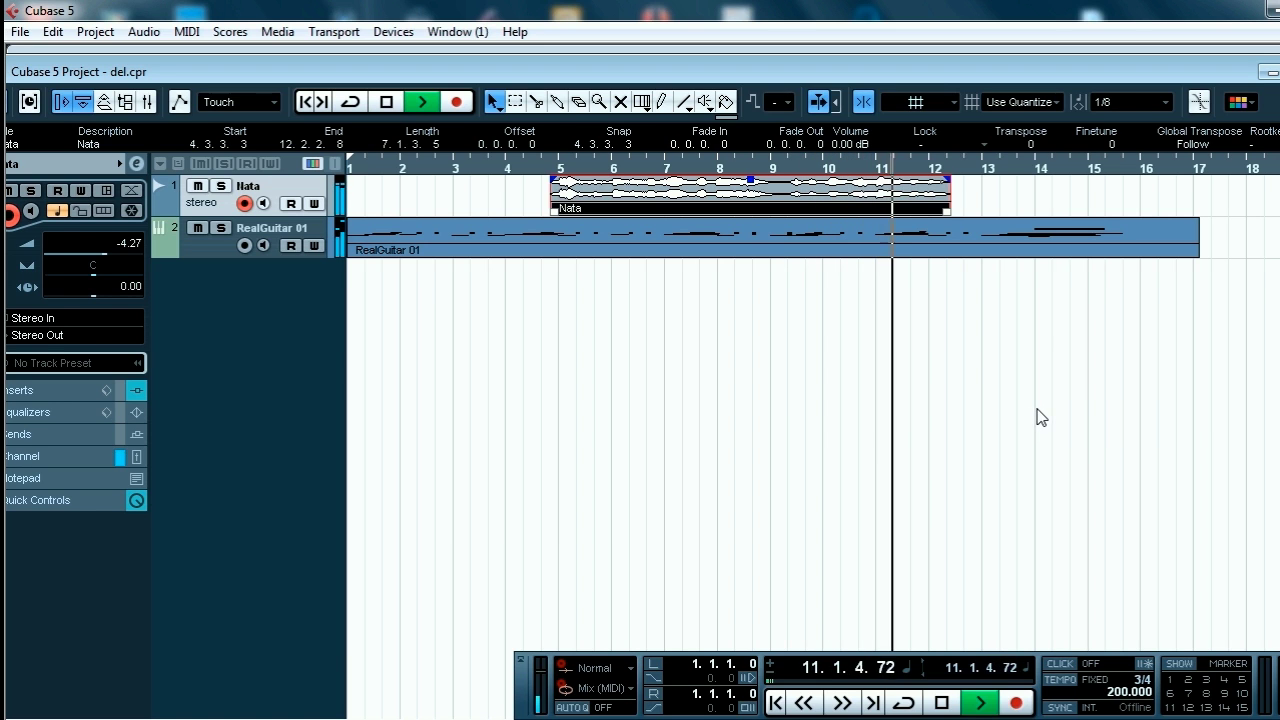
key("space")
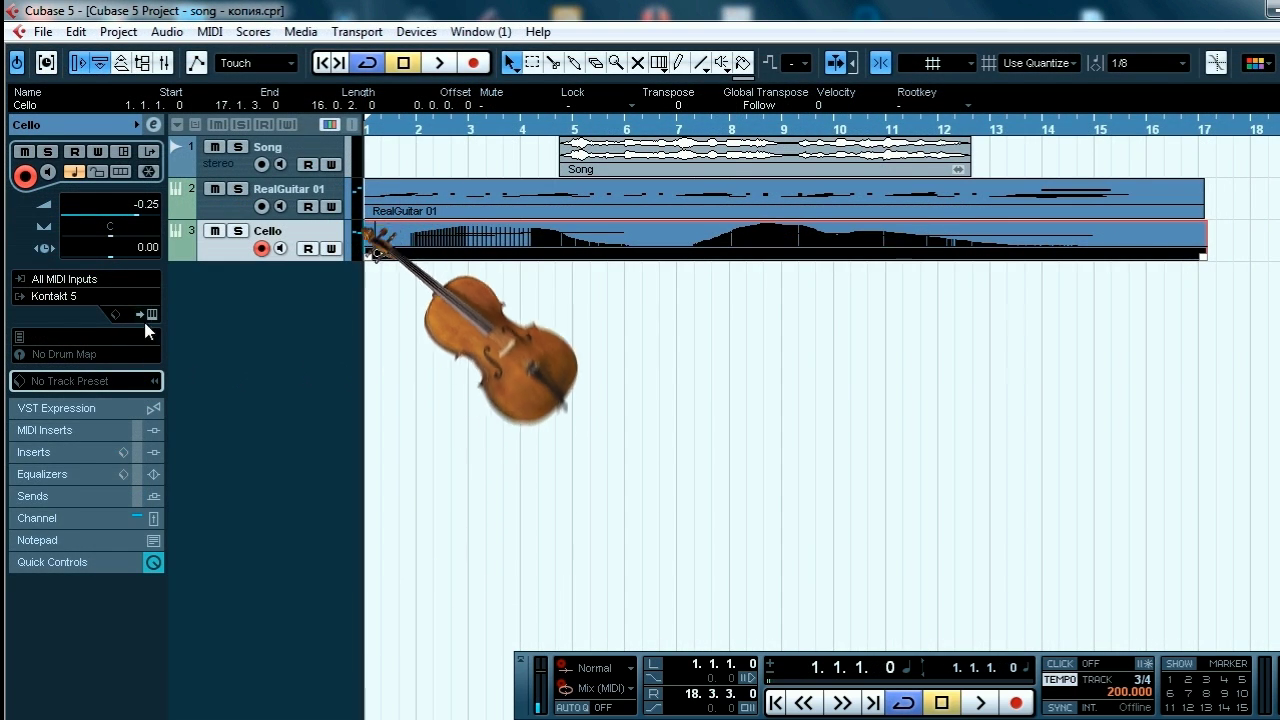
- Open Kontakt 5 for the Cello track, try a few notes of the Gofriller Cello and close the instrument
left_click(152, 315)
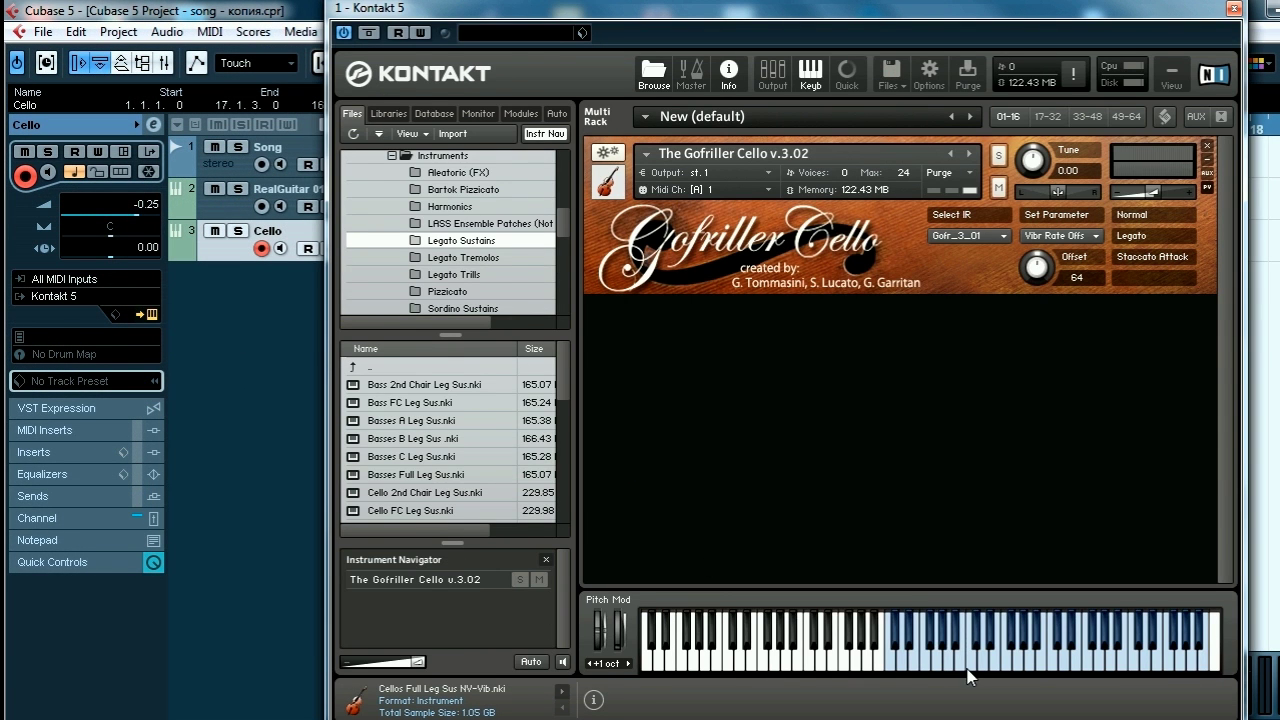
left_click(968, 668)
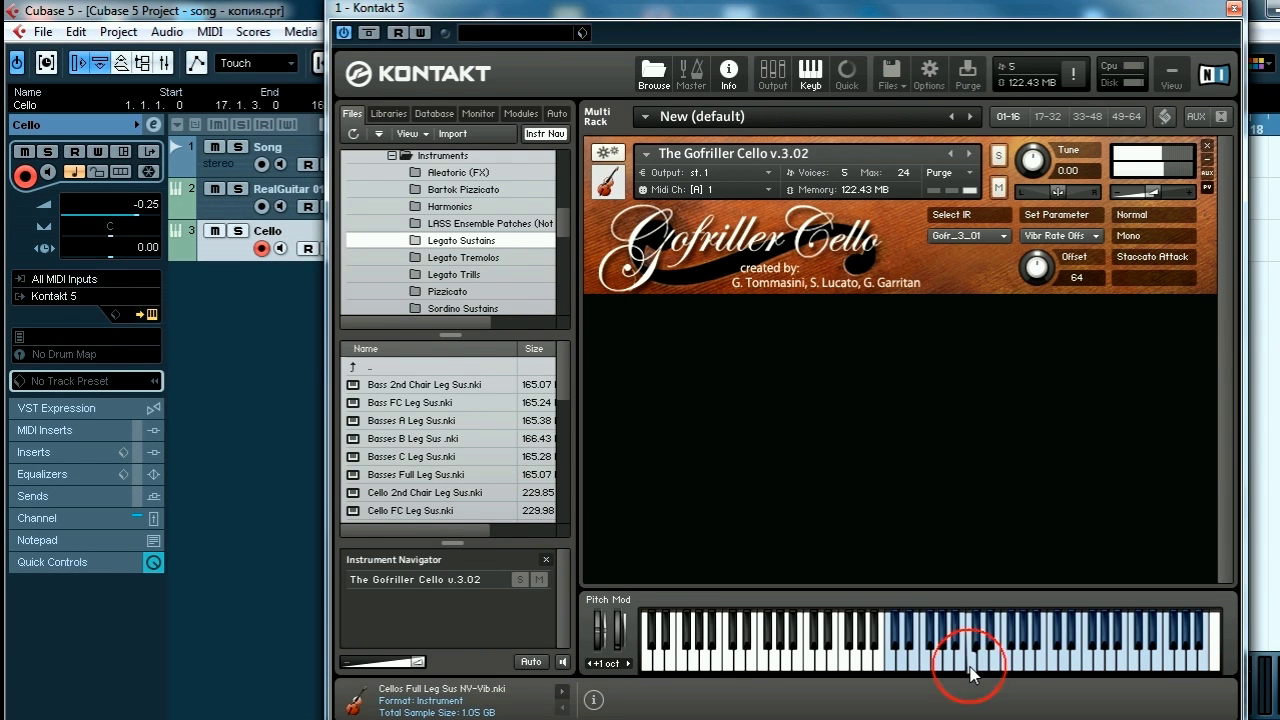
left_click(1047, 664)
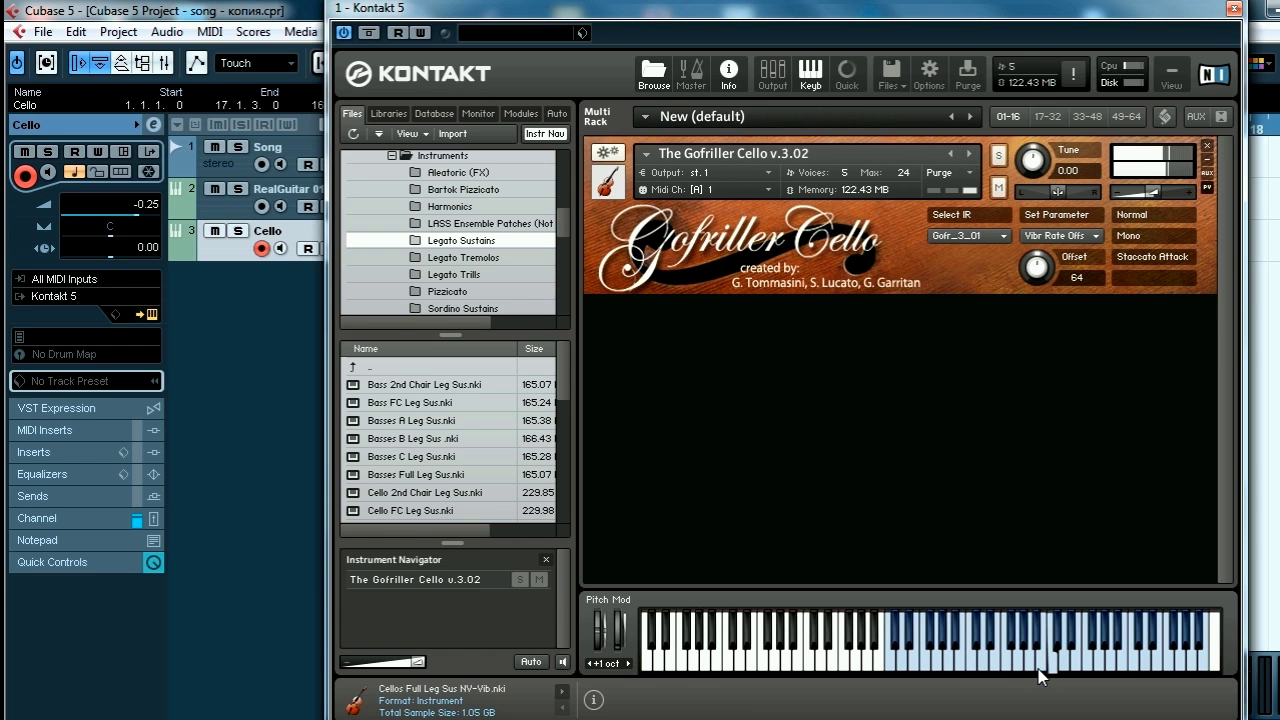
left_click(1235, 10)
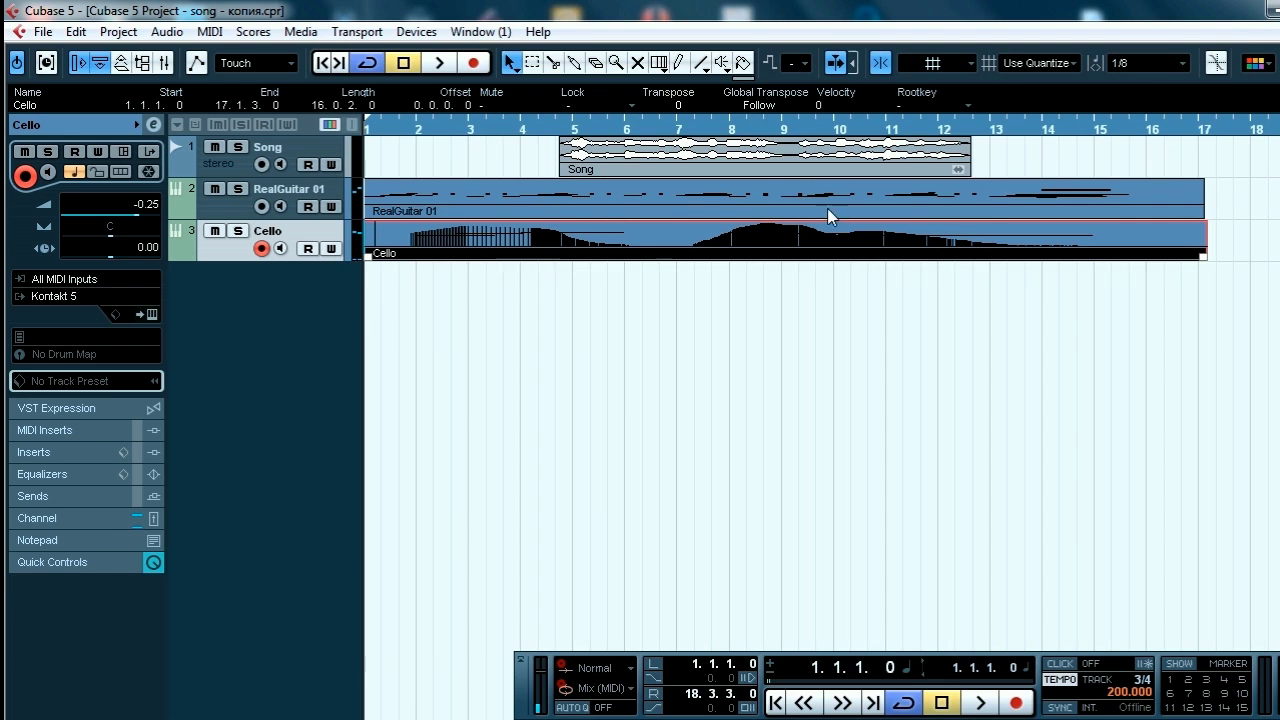
- Open the Cello part in the Key Editor, play through its notes and expression curve, and close the editor
double_click(608, 240)
scroll(759, 391, "down", 10)
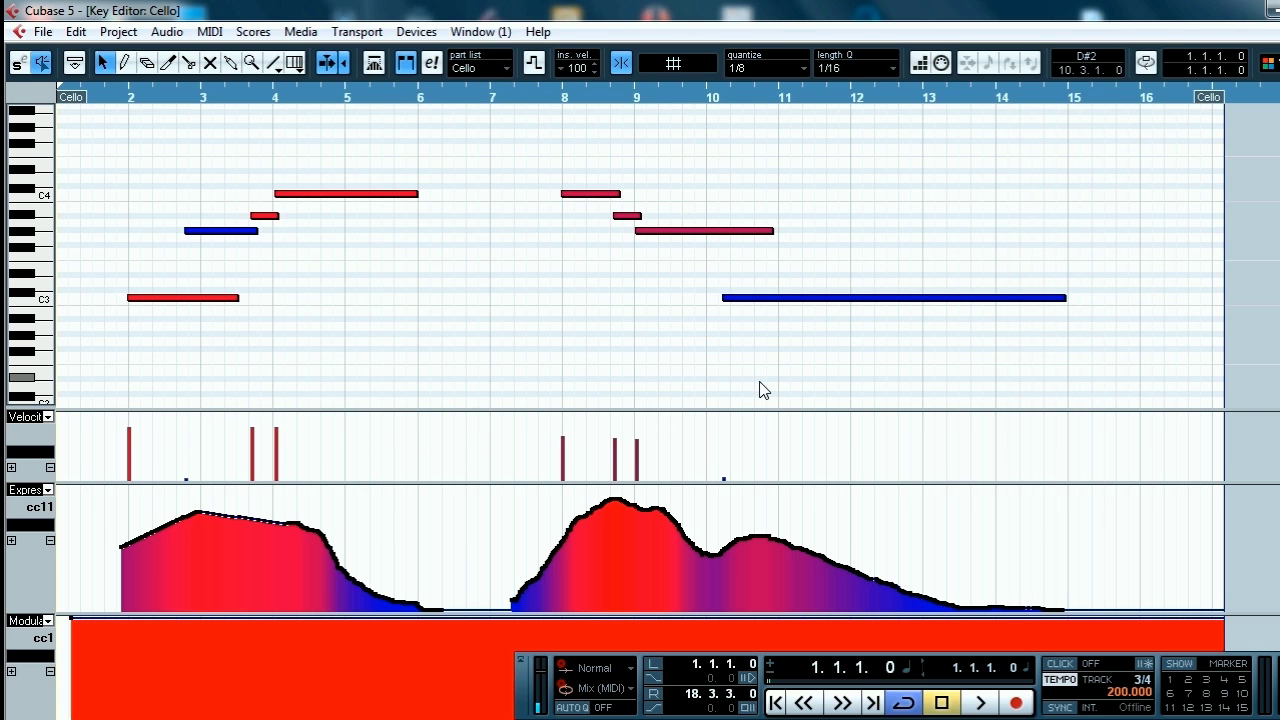
key("space")
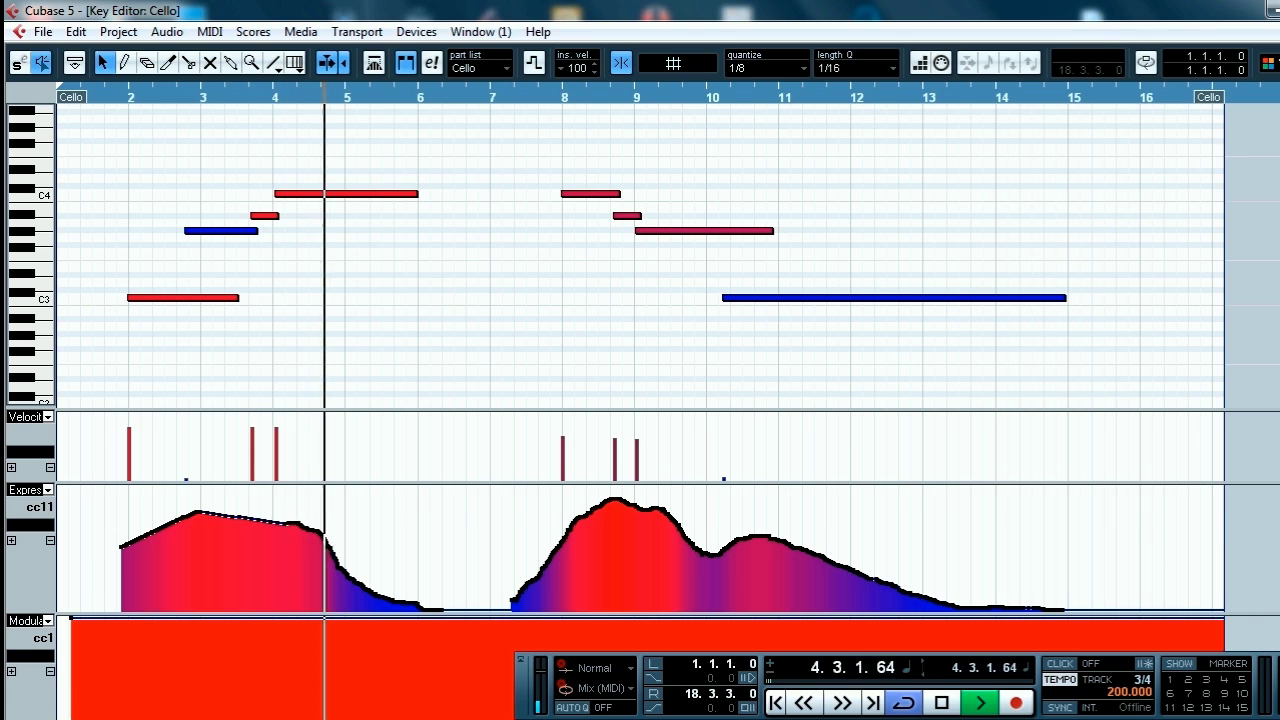
key("space")
key("Escape")
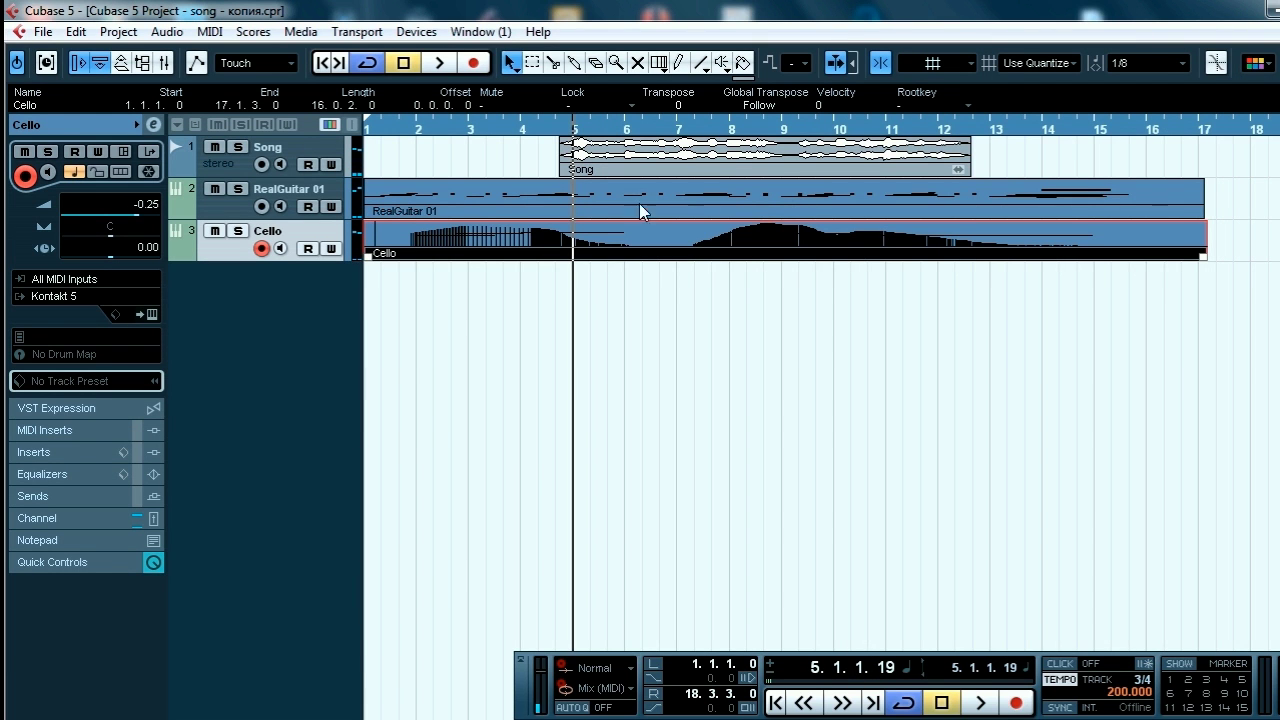
- Solo the Cello track and load iZotope Ozone 7 Equalizer into its first insert slot
left_click(238, 232)
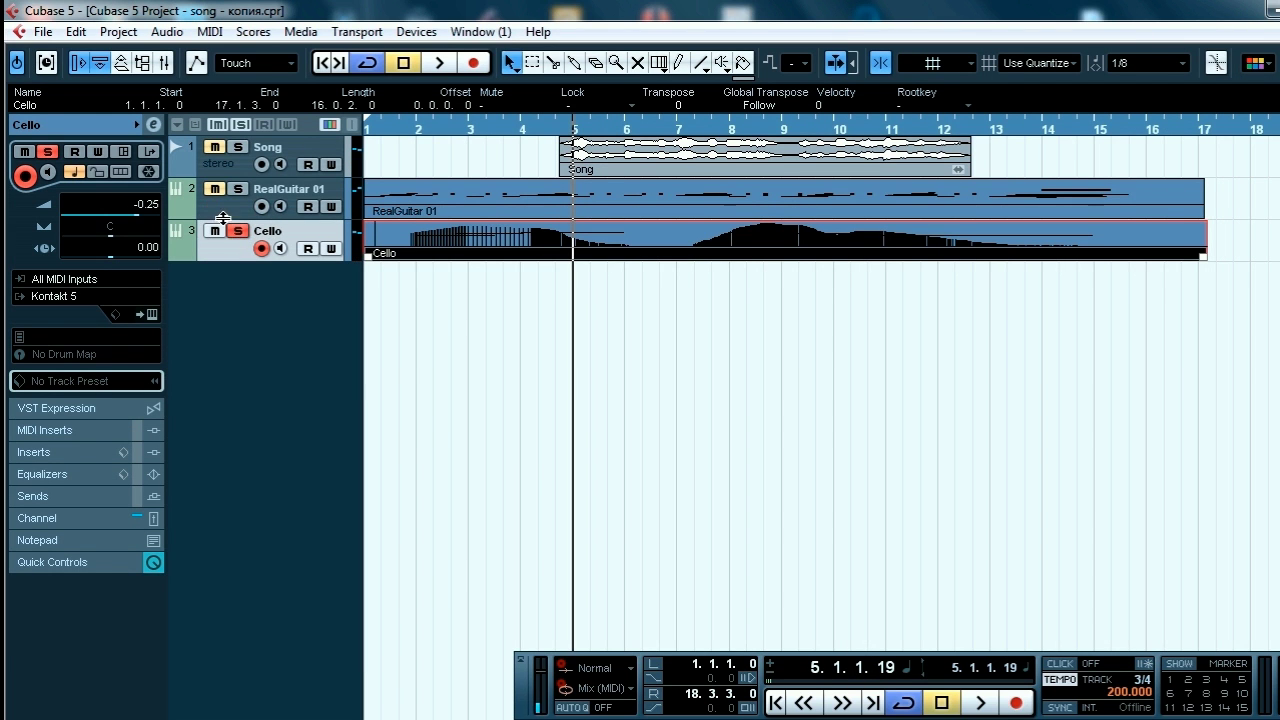
left_click(153, 125)
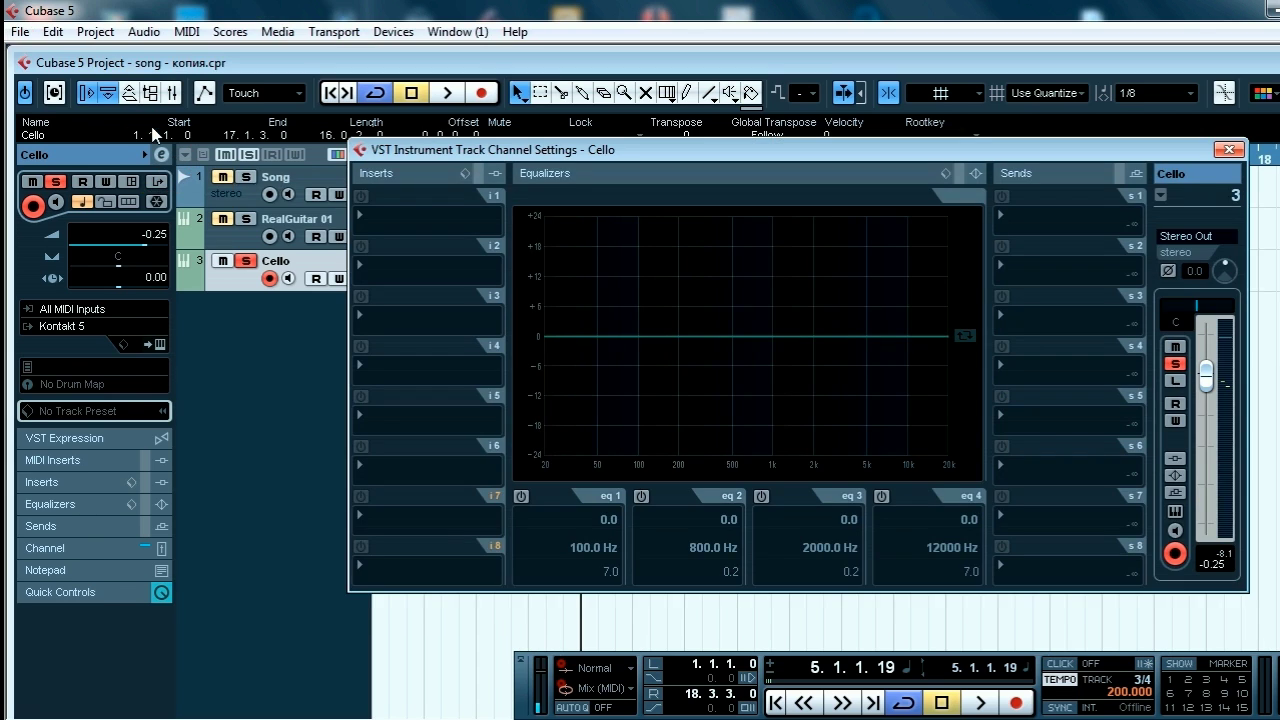
left_click(358, 219)
mouse_move(457, 460)
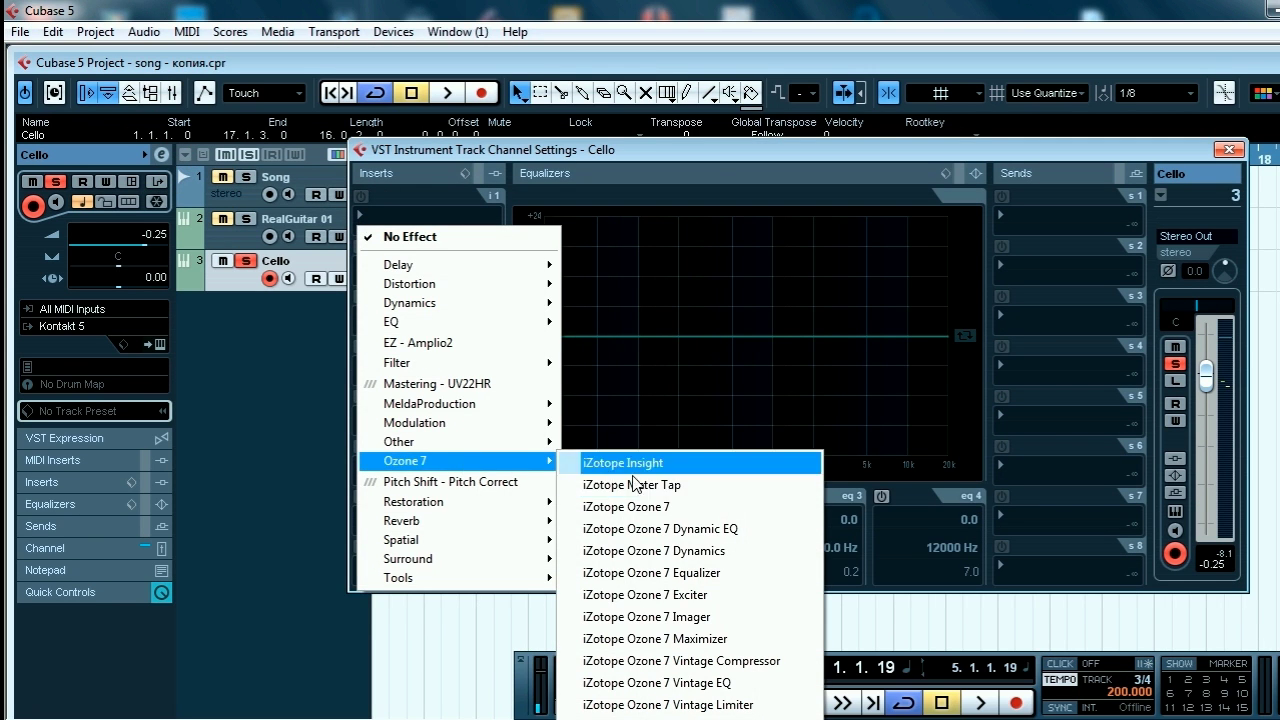
left_click(681, 572)
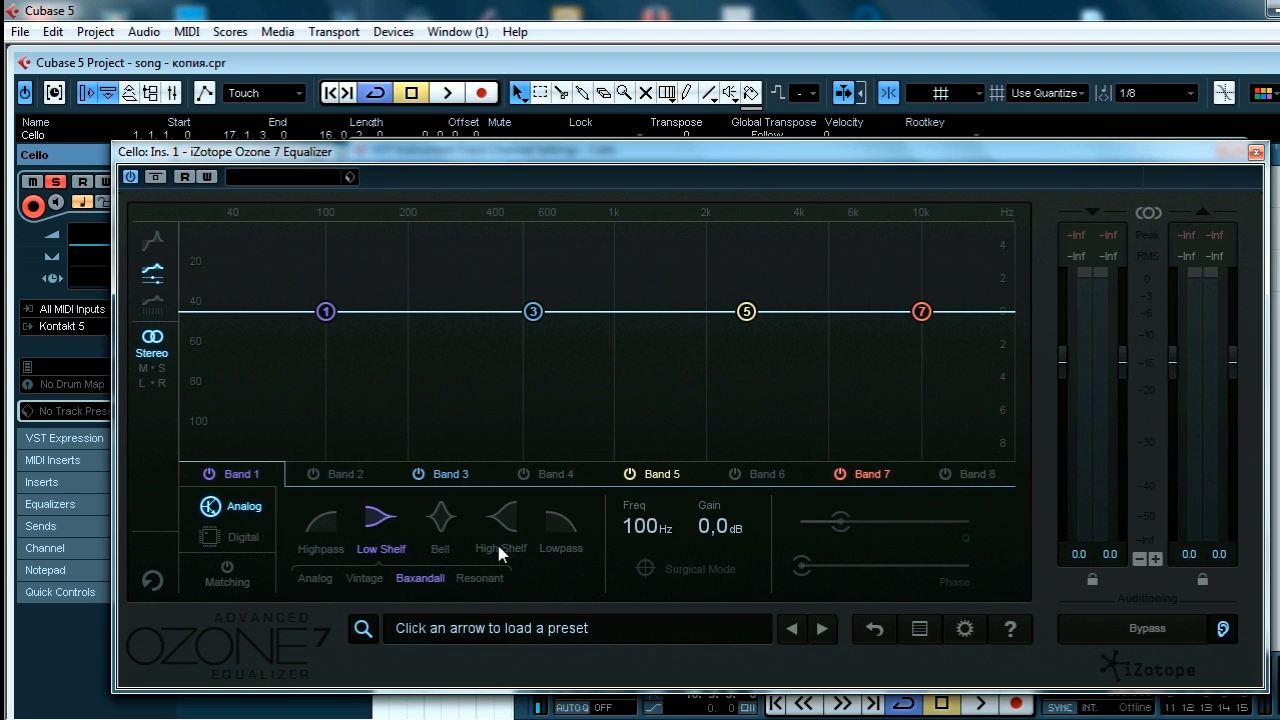
- Enable matching in the cello's equalizer with the Pink Noise reference and capture the playing cello as the target audio
left_click(229, 576)
left_click(320, 563)
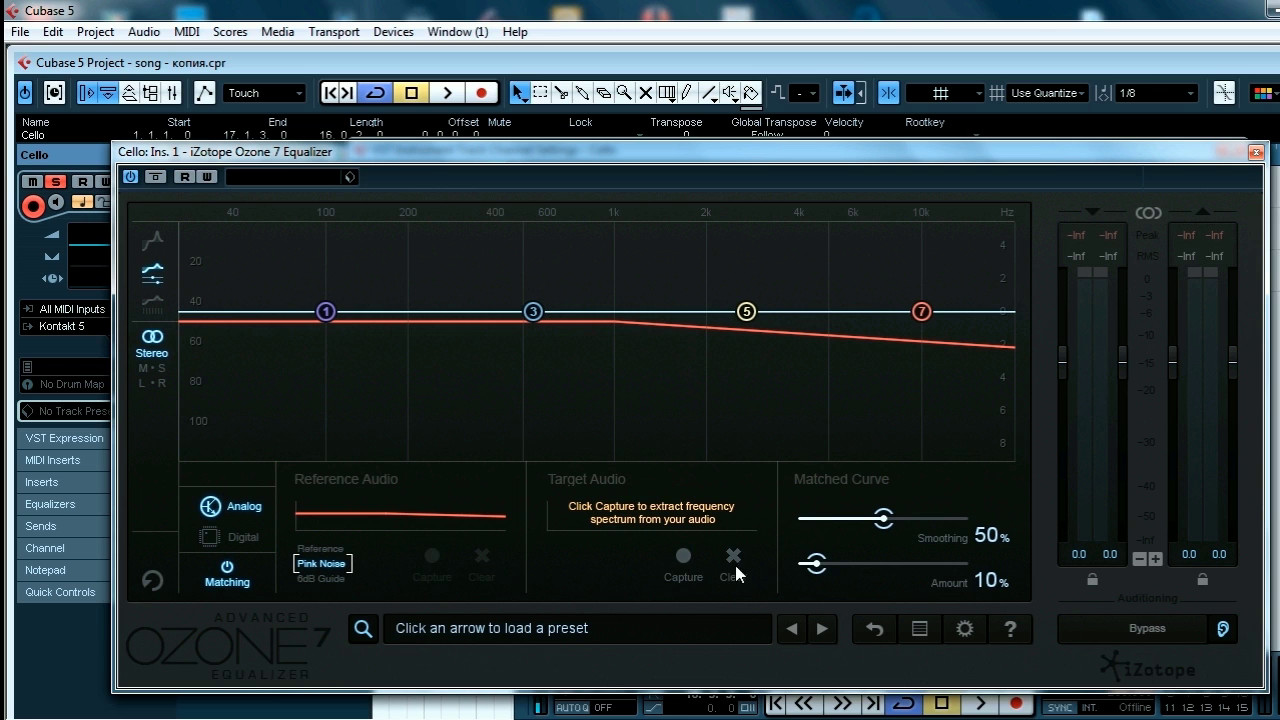
left_click(681, 560)
key("space")
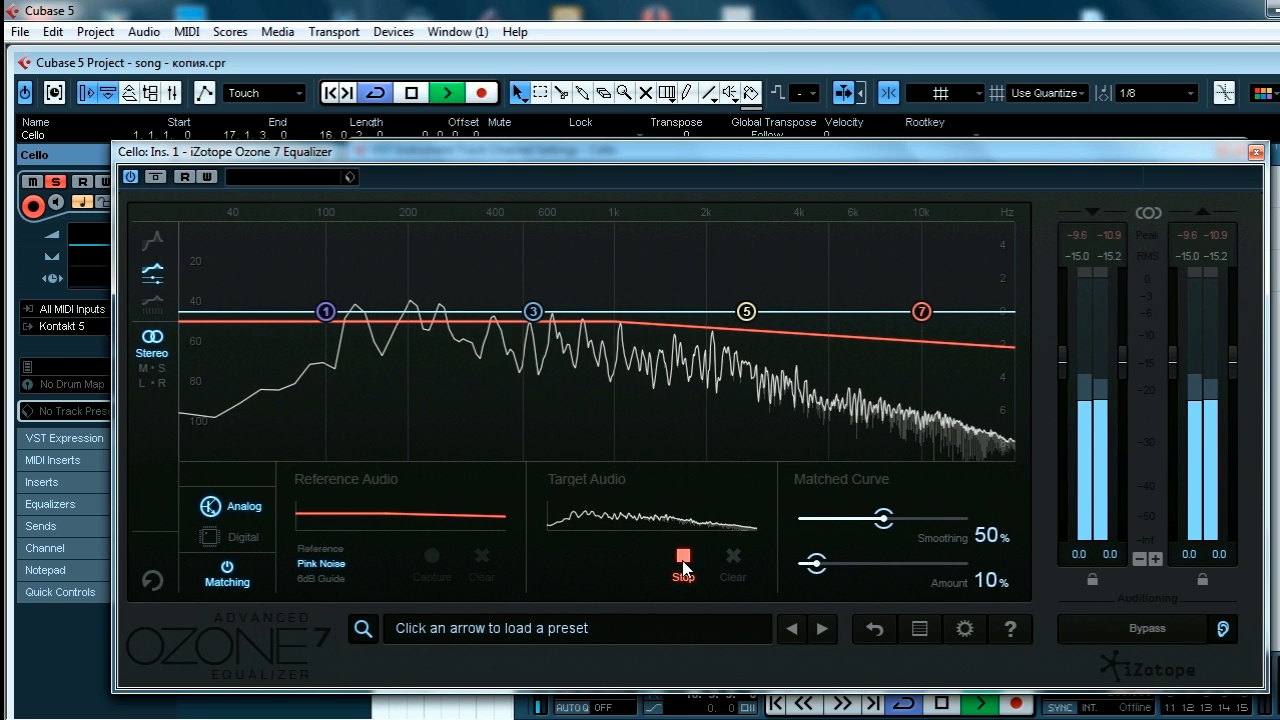
left_click(683, 559)
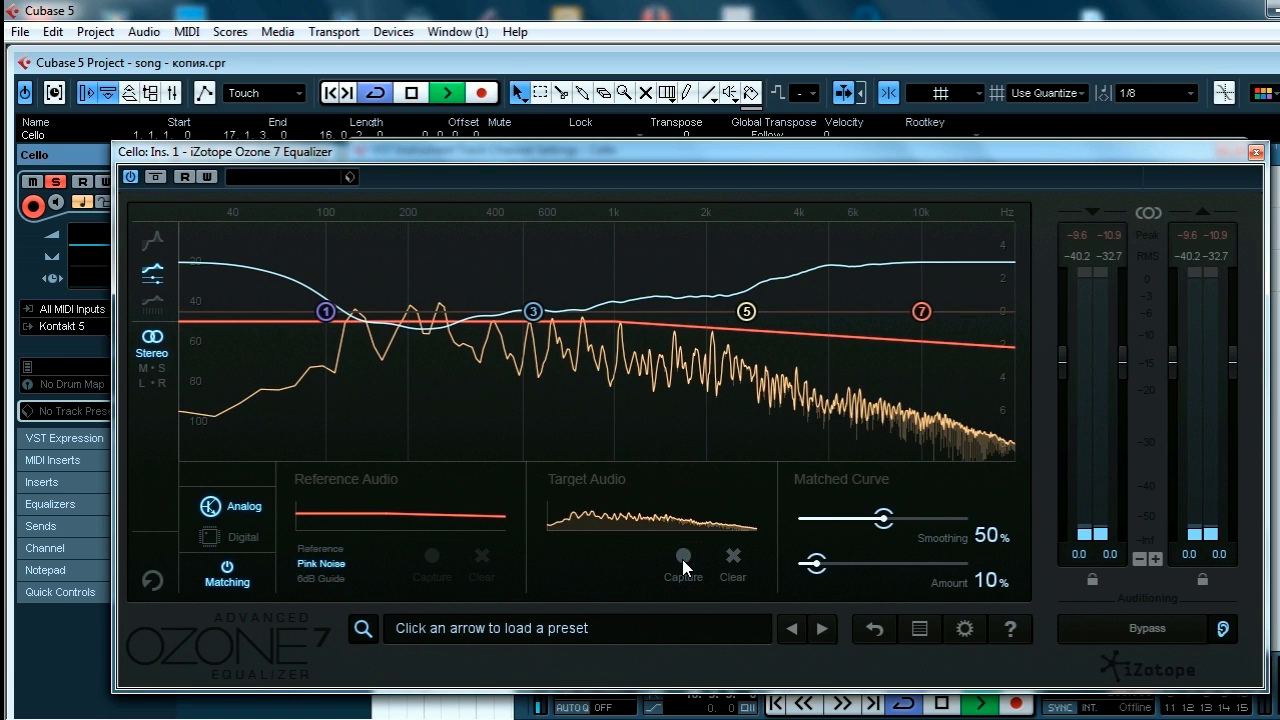
key("space")
- Set the matched curve to 65% smoothing and 29% amount, then compare the playing cello with and without the equalizer
left_click_drag(885, 524, 908, 520)
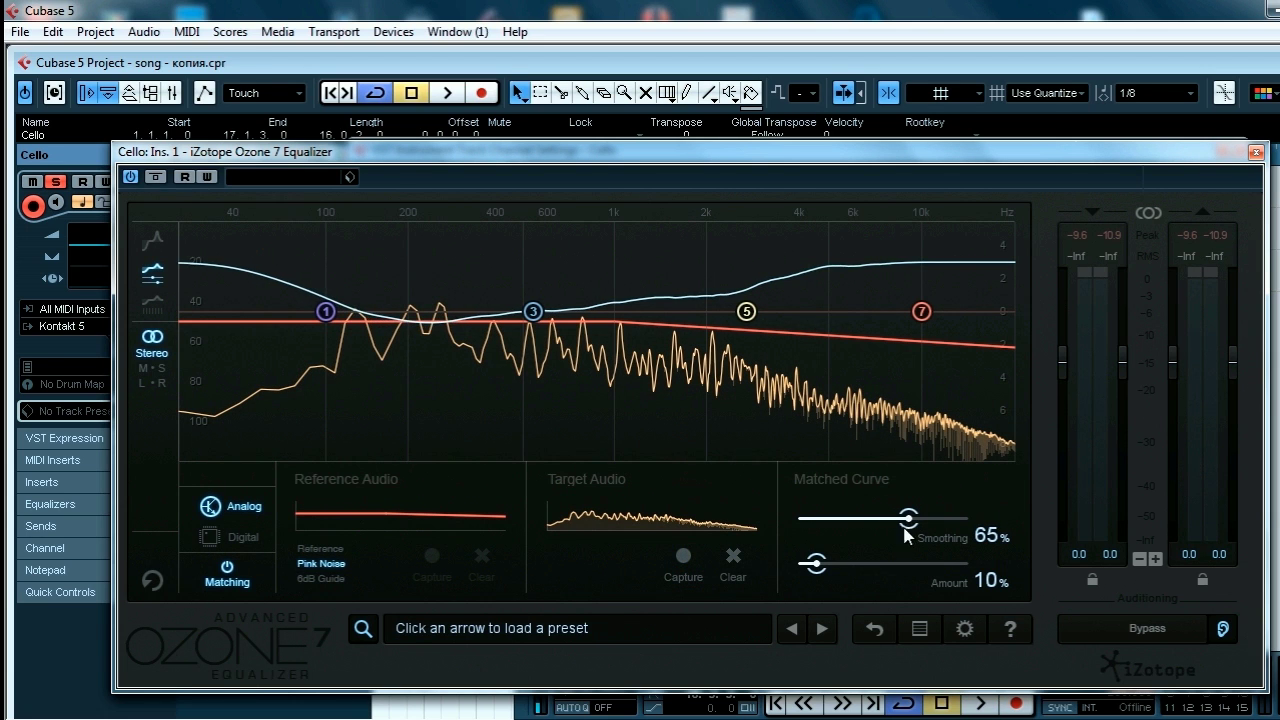
left_click_drag(816, 565, 852, 567)
key("space")
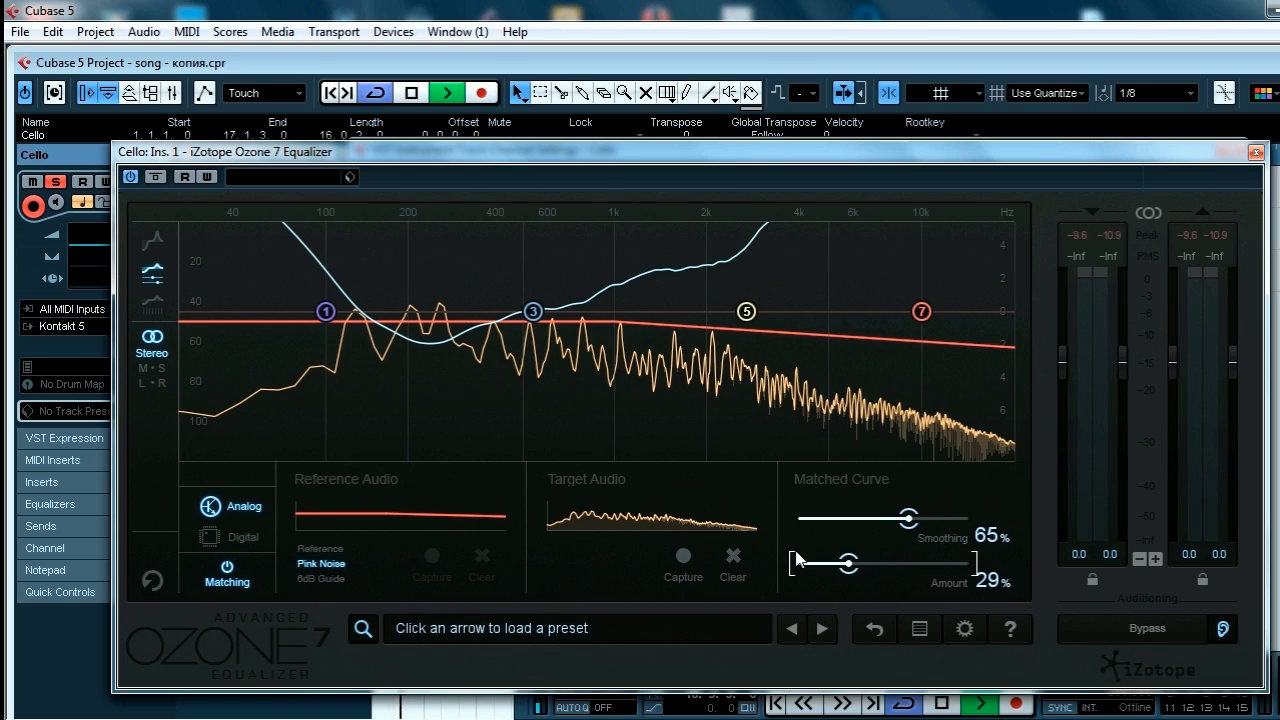
left_click(131, 177)
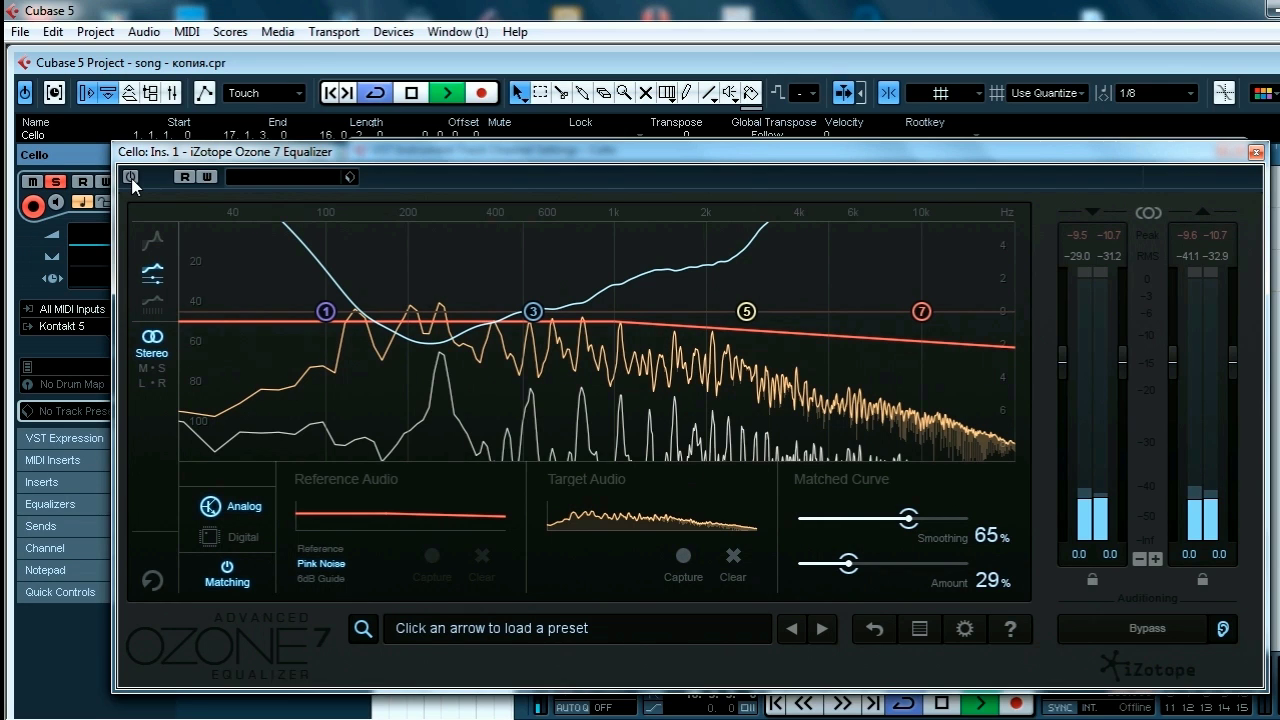
left_click(131, 177)
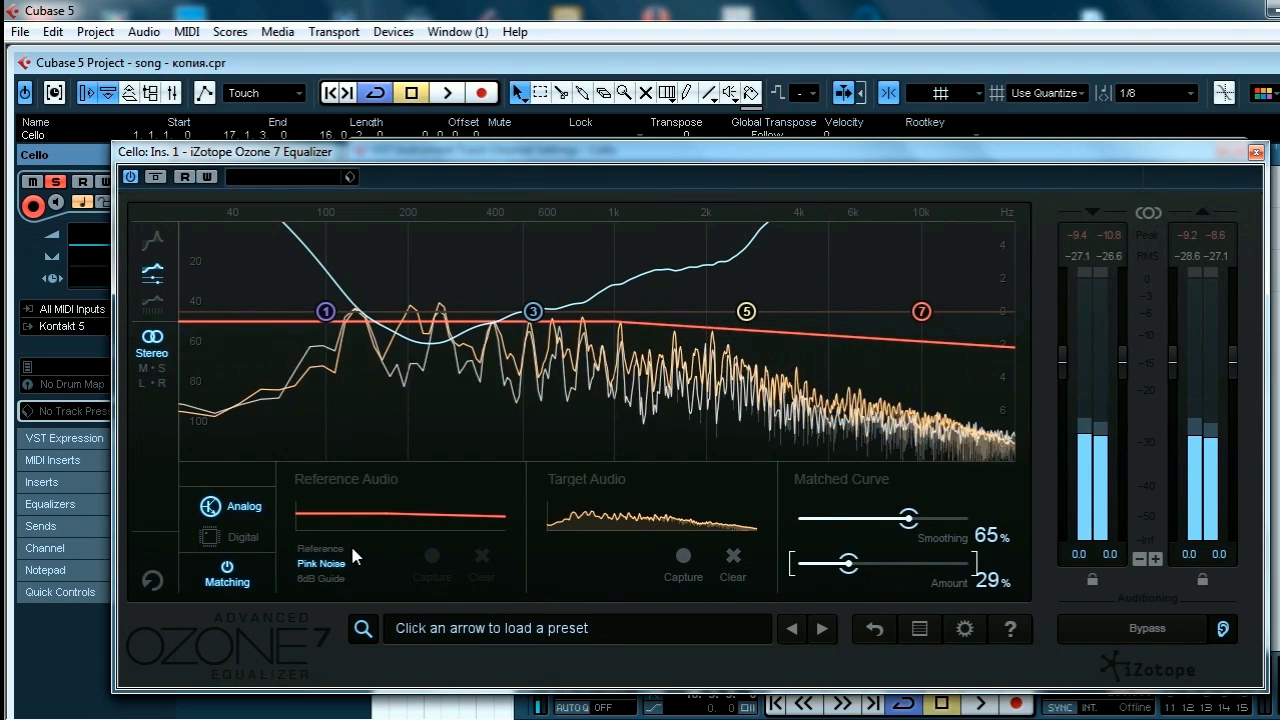
key("space")
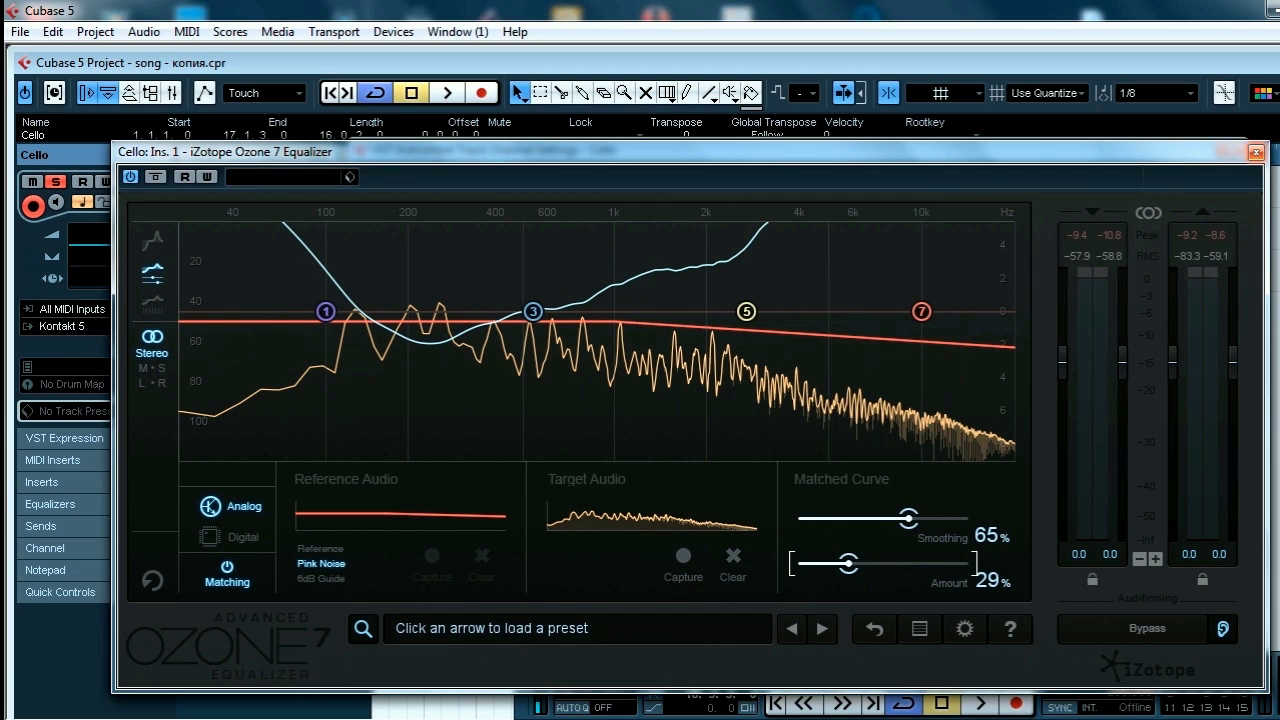
left_click(1255, 152)
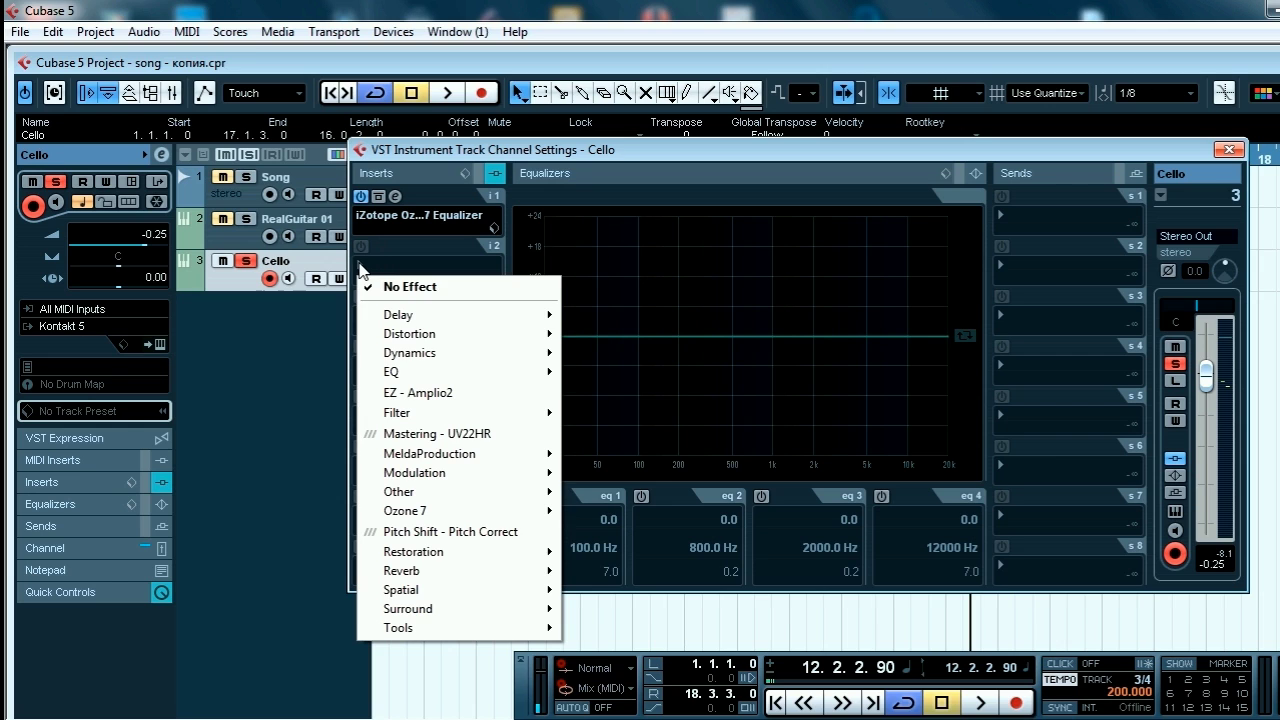
- Load RoomWorks into the Cello's second insert with reverb time 4, damping frequencies 1000 and 11000, mix 10 and efficiency 0
mouse_move(408, 571)
left_click(615, 594)
left_click(472, 441)
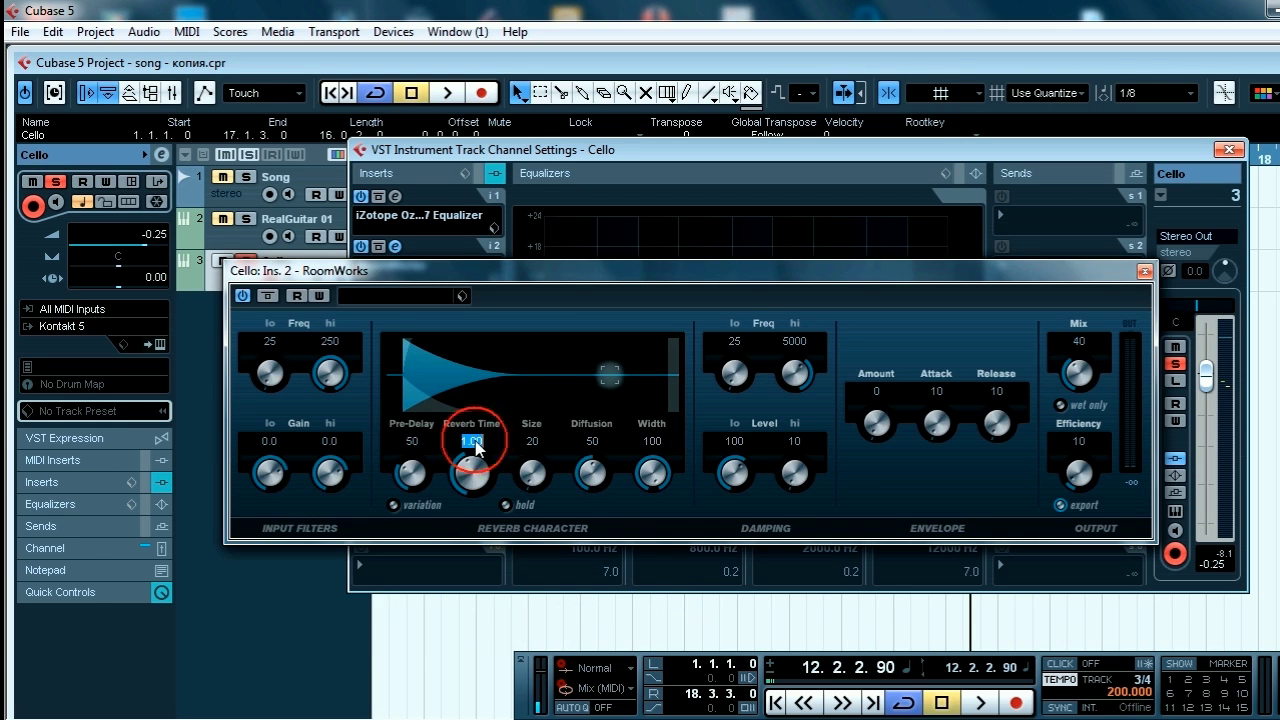
type("4")
left_click(735, 342)
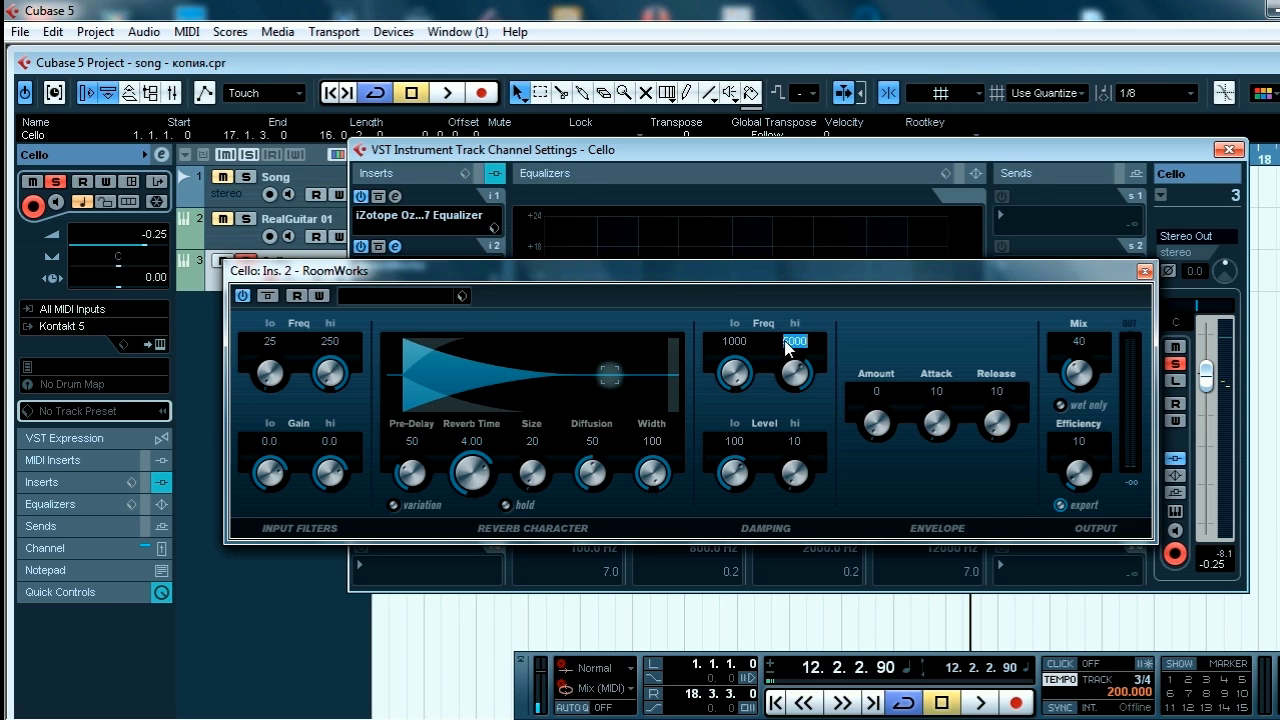
left_click(1079, 342)
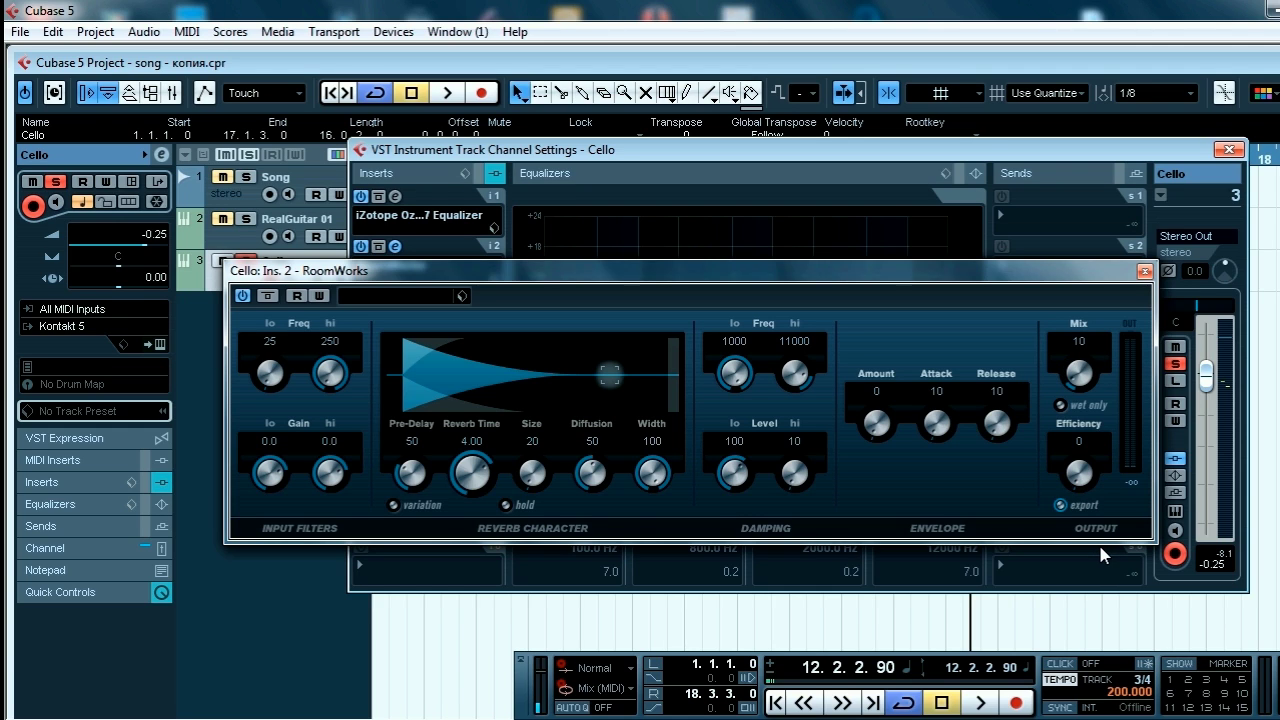
- Play the soloed cello with the RoomWorks reverb and close its effect and channel settings windows
key("space")
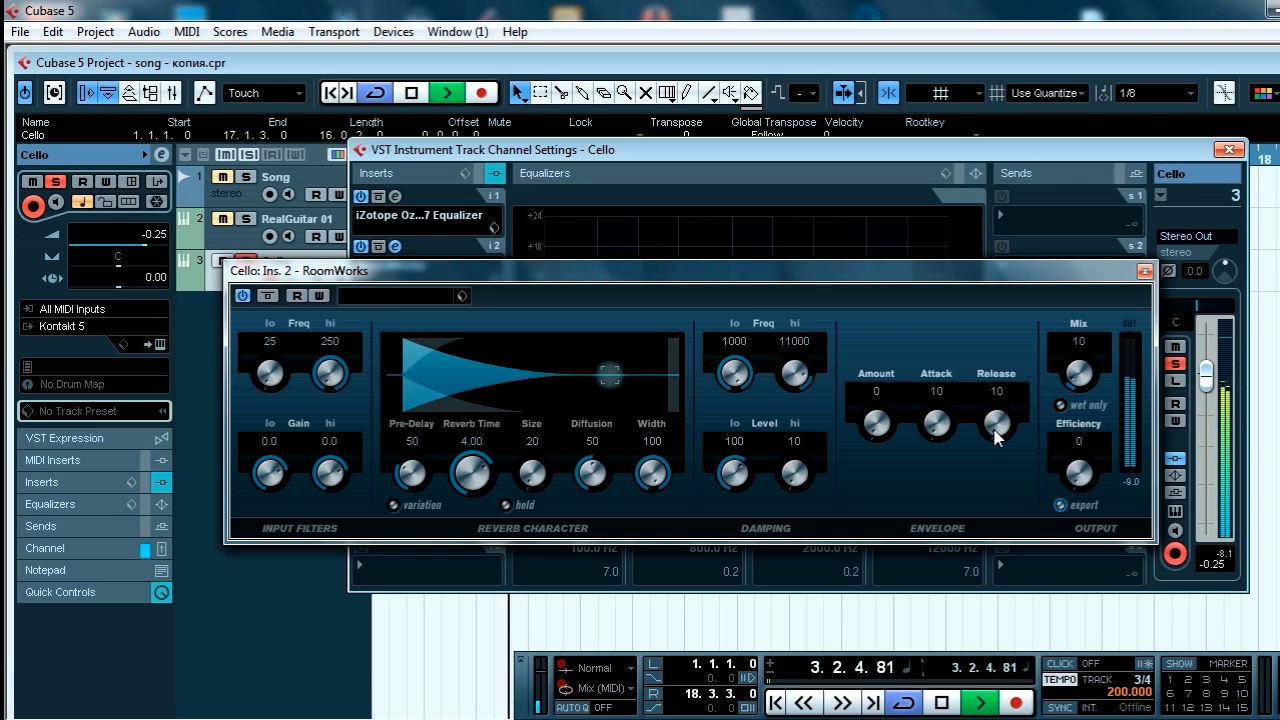
key("space")
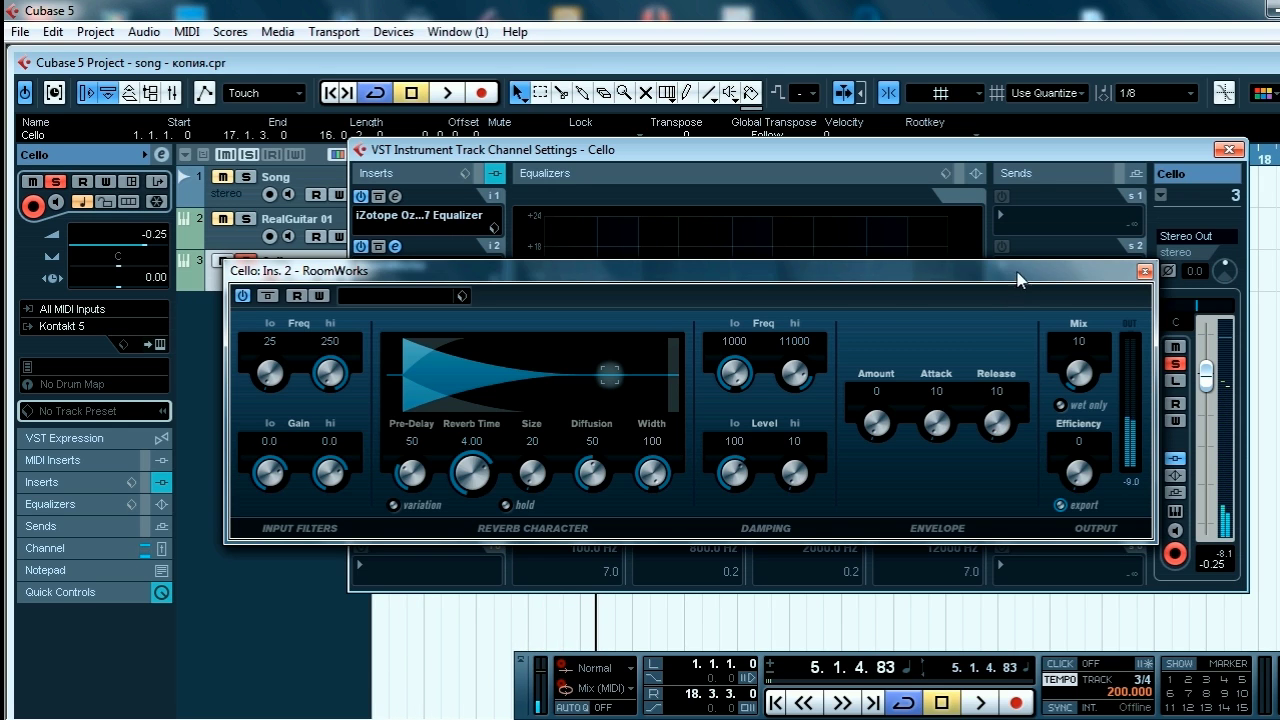
left_click(1145, 271)
left_click(1229, 150)
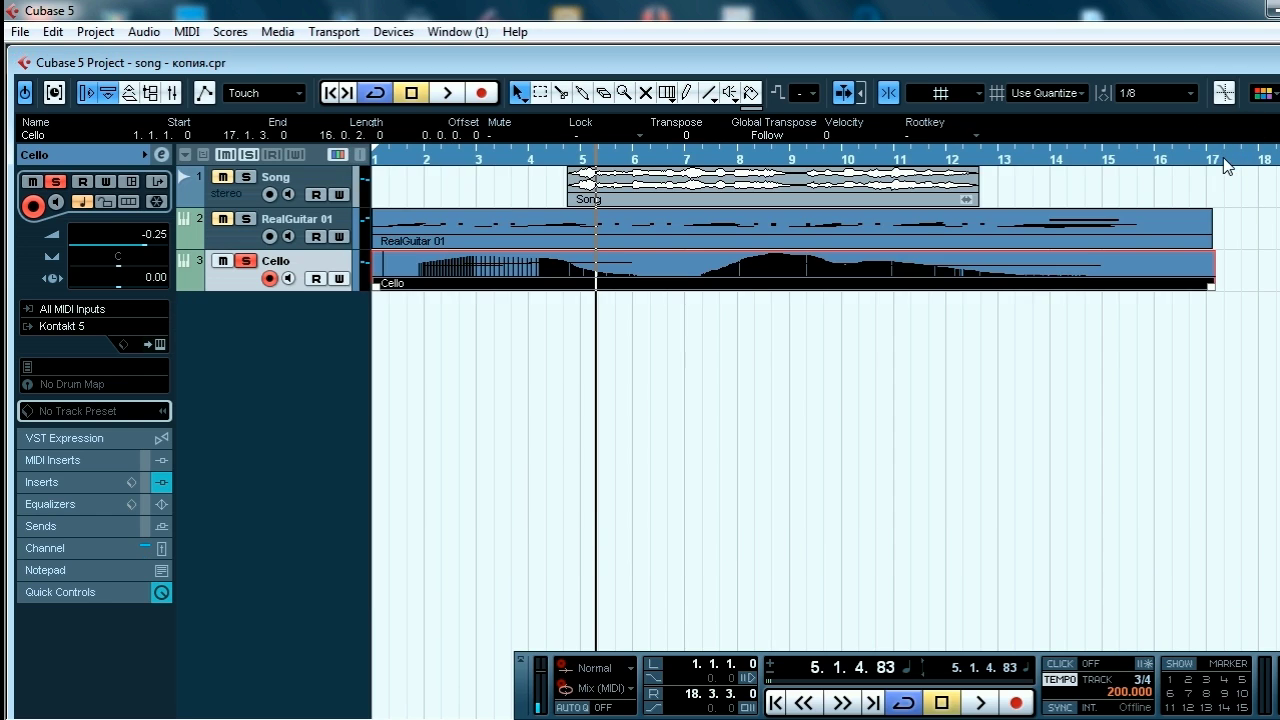
- Unsolo the Cello track and play all three tracks together from the start of the project
left_click(246, 262)
key("Home")
key("space")
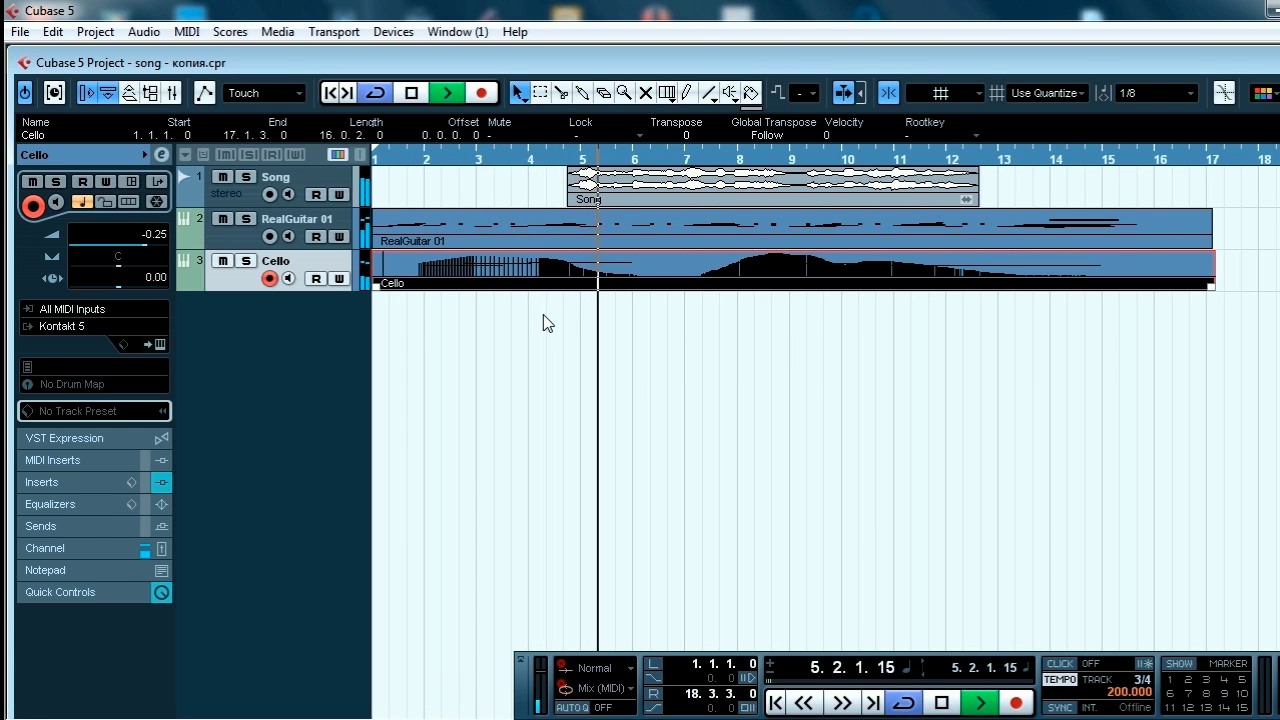
- In the Mixer, set the Stereo Out fader to -1.89 and the Song fader to -9.35 during playback
key("F3")
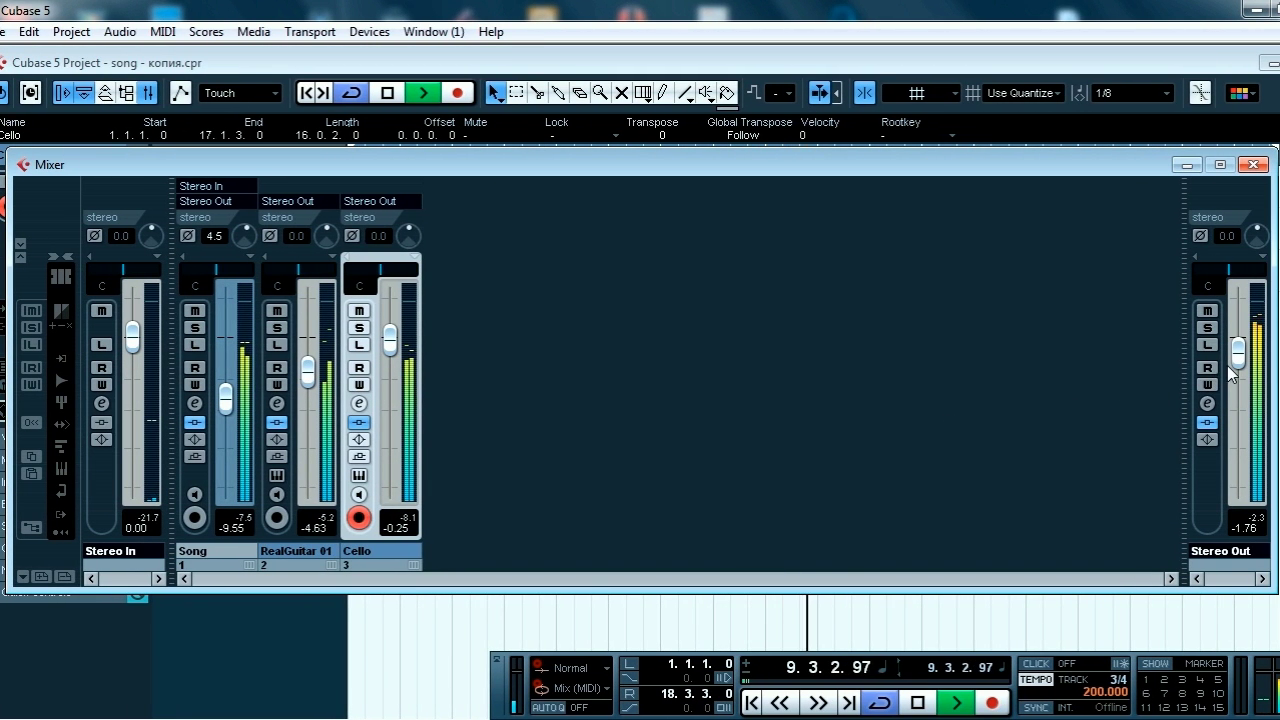
left_click_drag(1246, 357, 1247, 363)
left_click_drag(226, 400, 226, 410)
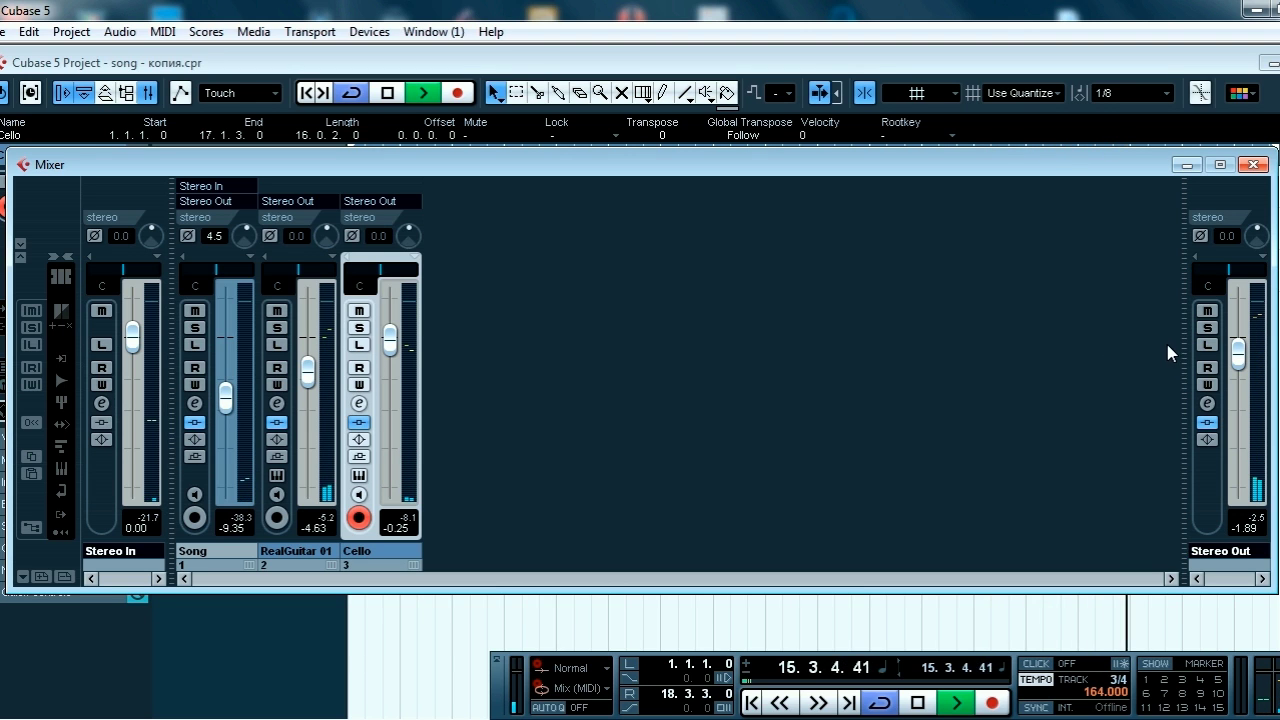
key("space")
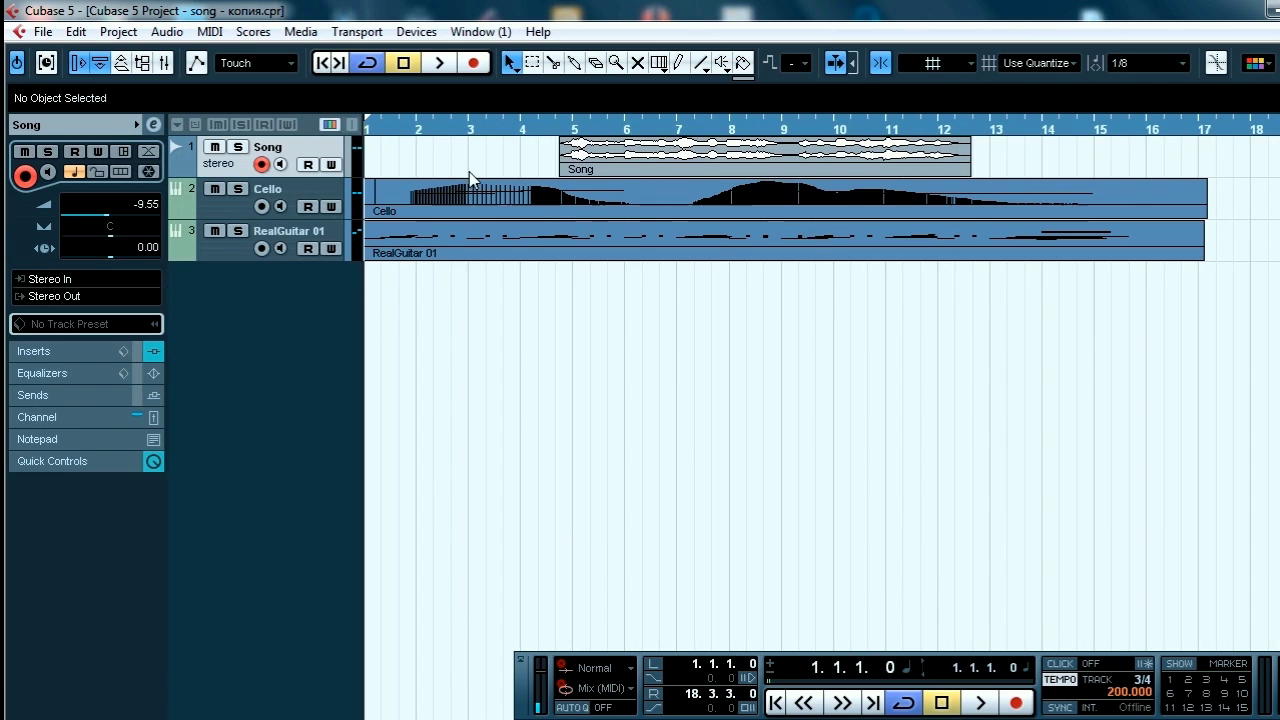
- Solo the Song track and set the locators around its vocal clip, from 4.3.1.0 to 12.3.1.0
left_click(239, 148)
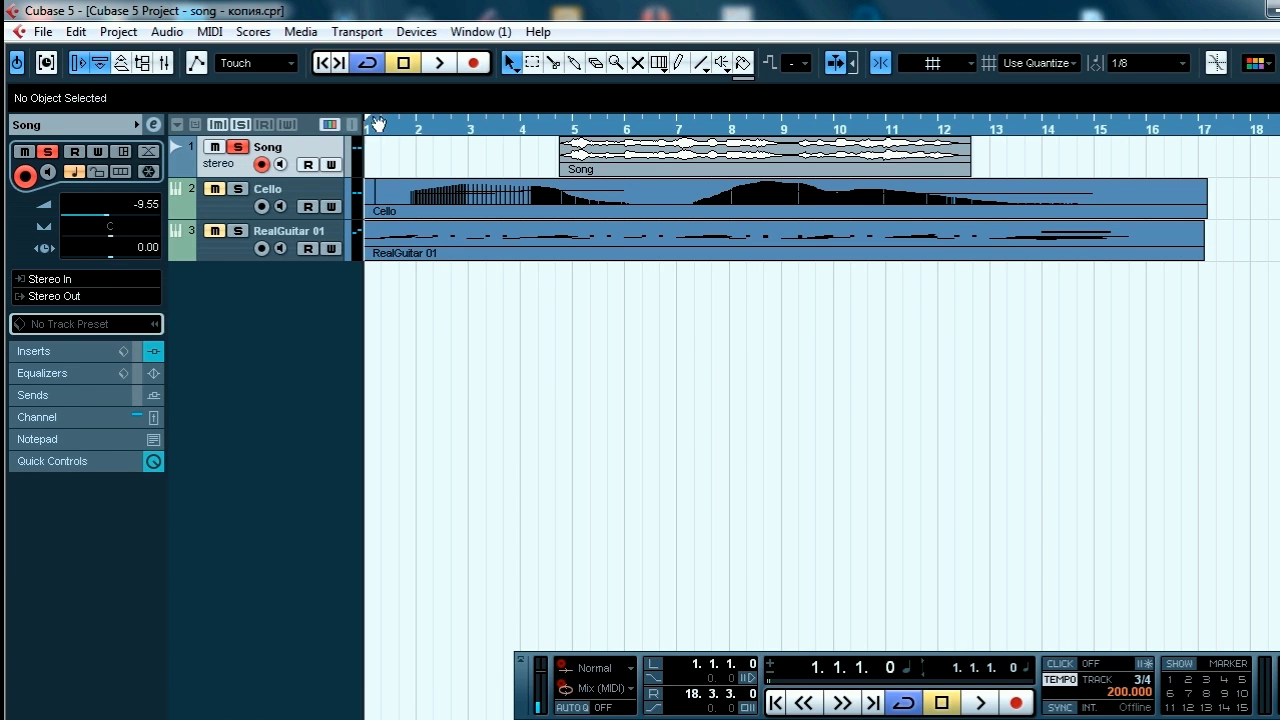
left_click_drag(389, 127, 560, 124)
left_click_drag(1279, 120, 987, 165)
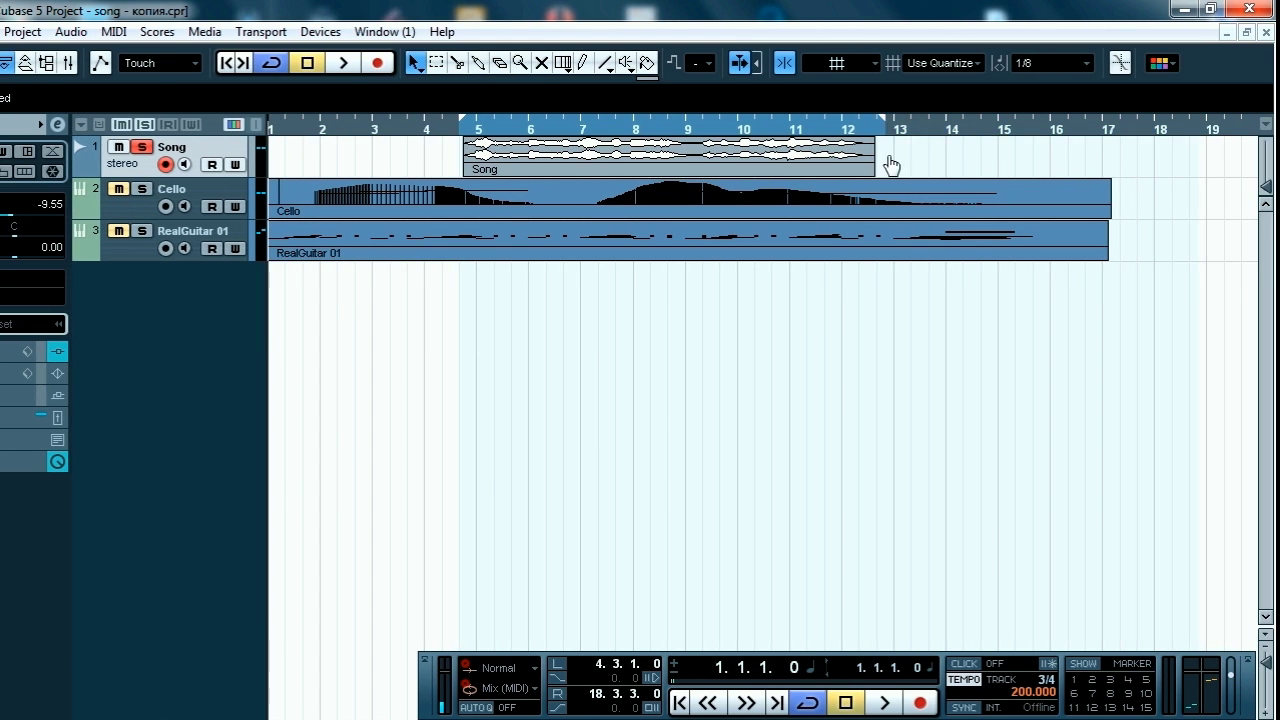
- Open the Song clip in the Sample Editor with its VariAudio pitch segments displayed
left_click(682, 172)
double_click(651, 172)
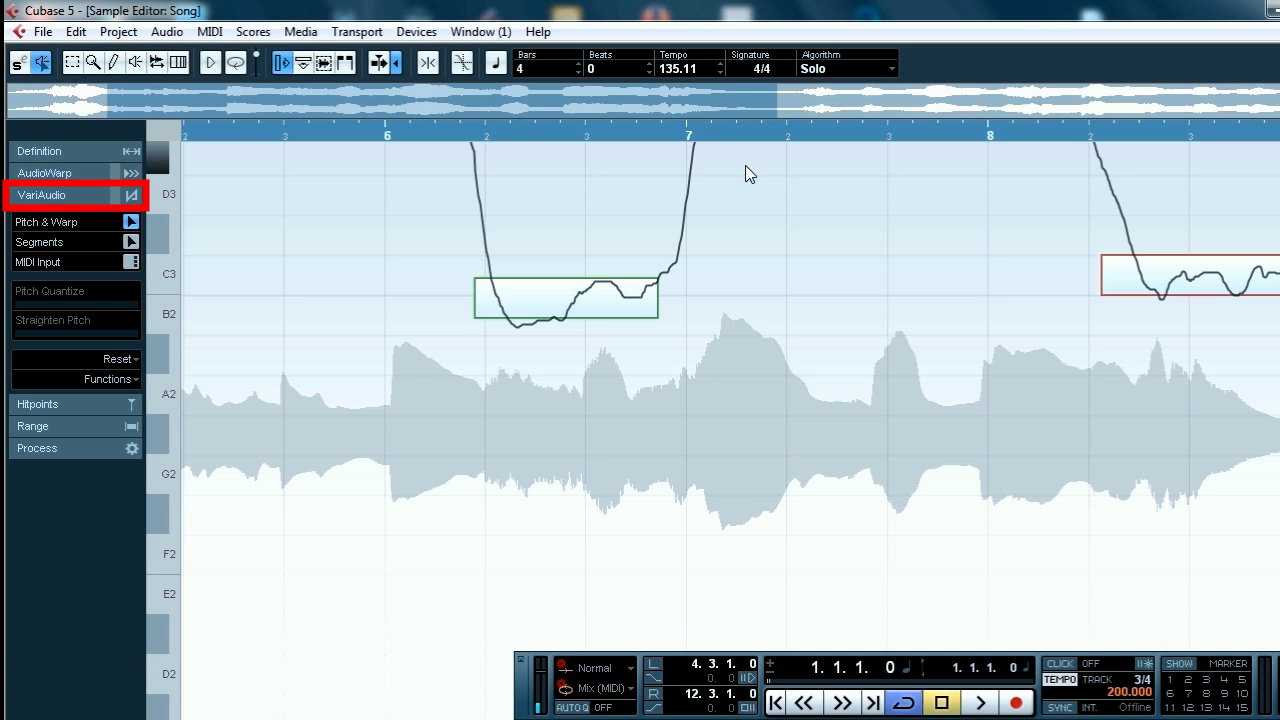
scroll(697, 358, "up", 3)
scroll(697, 358, "up", 3)
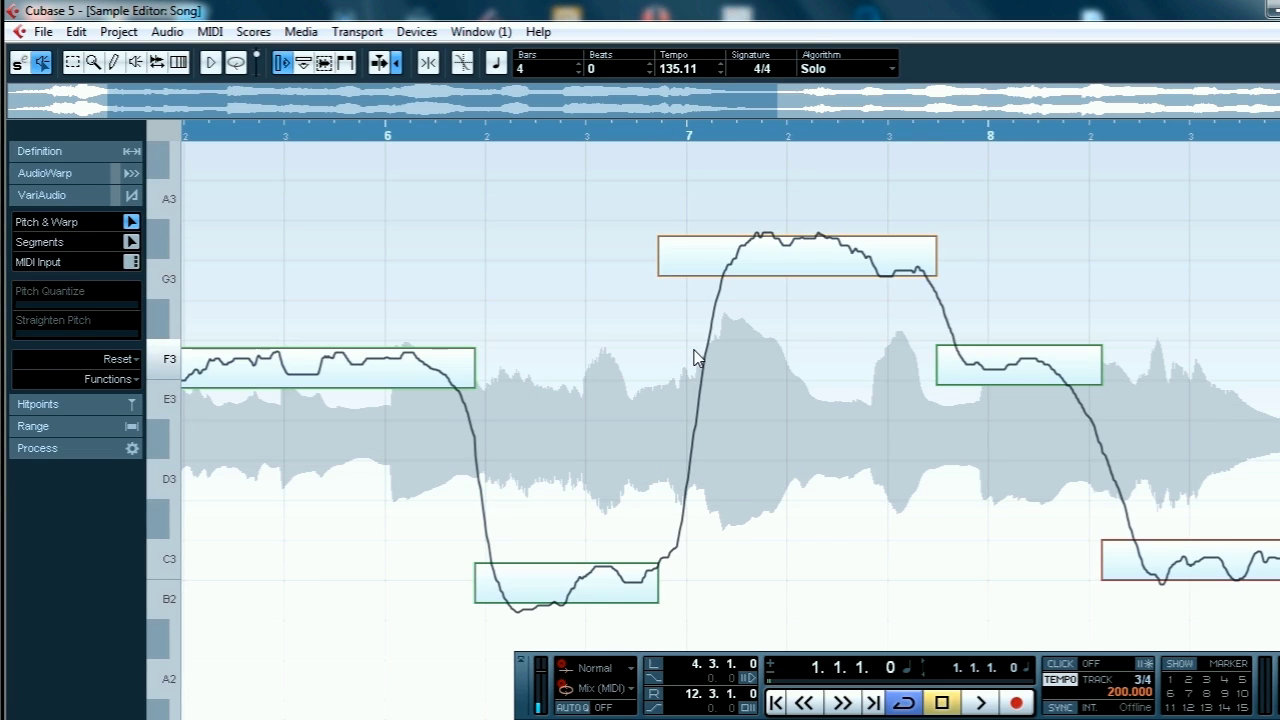
- Tune the first vocal segment near bar 5 exactly to F3 and the following segment after bar 6 to C3
scroll(697, 358, "down", 2)
scroll(674, 363, "left", 5)
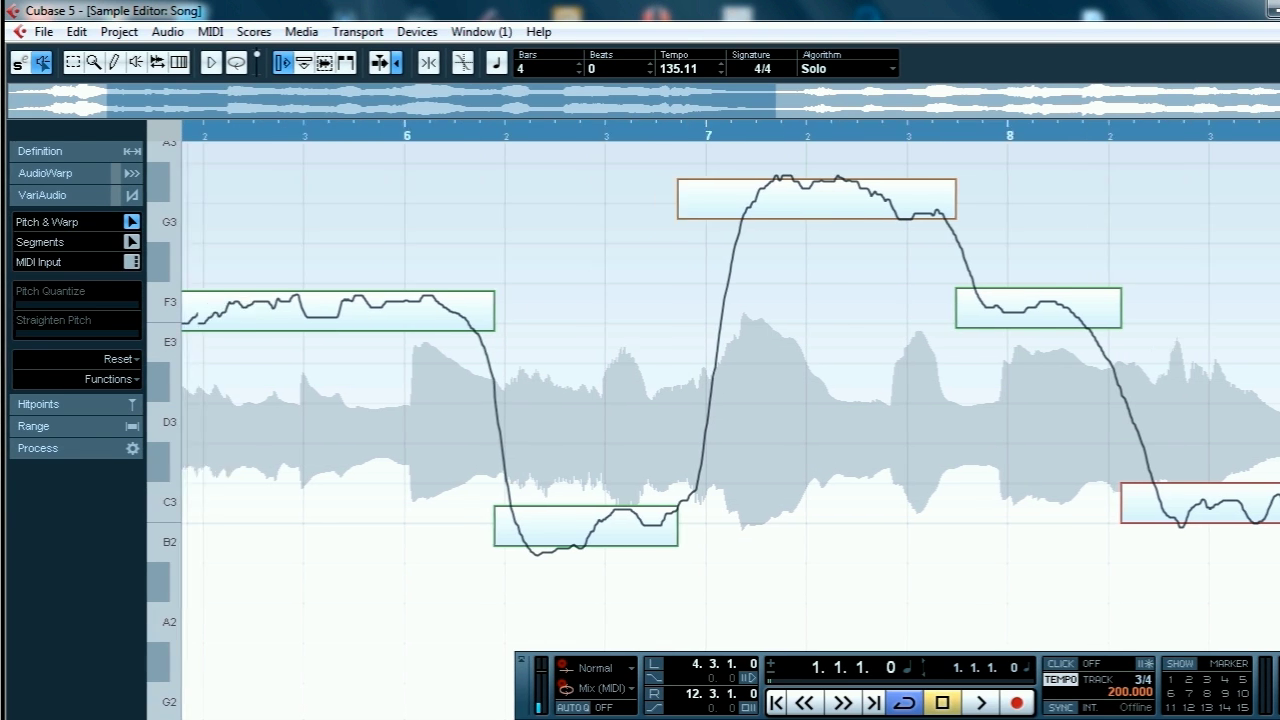
left_click(434, 316)
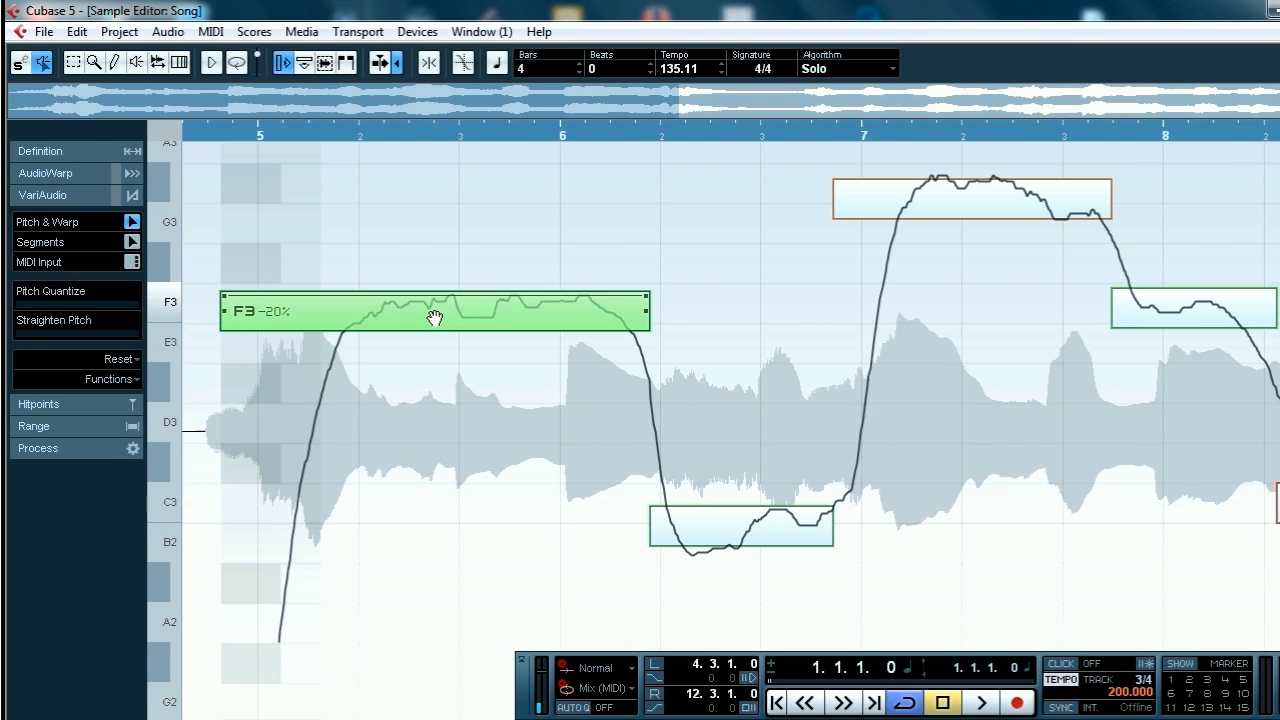
left_click_drag(438, 316, 437, 307)
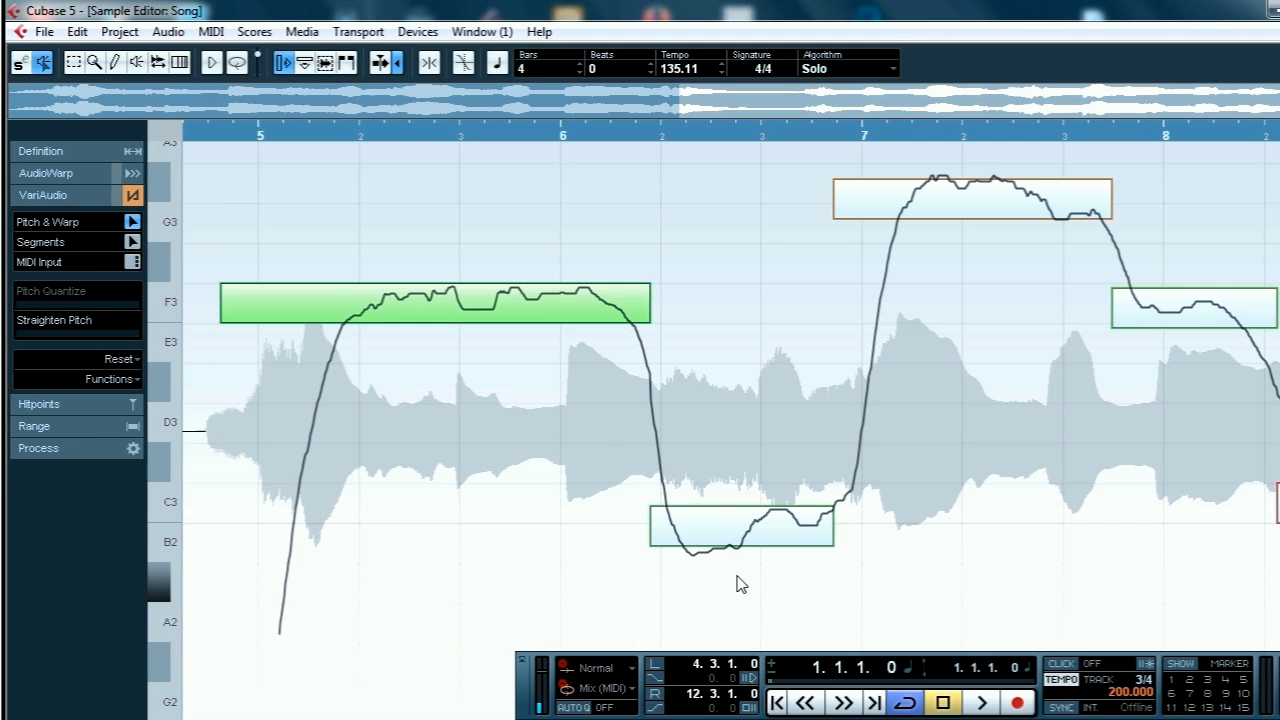
left_click_drag(743, 521, 744, 506)
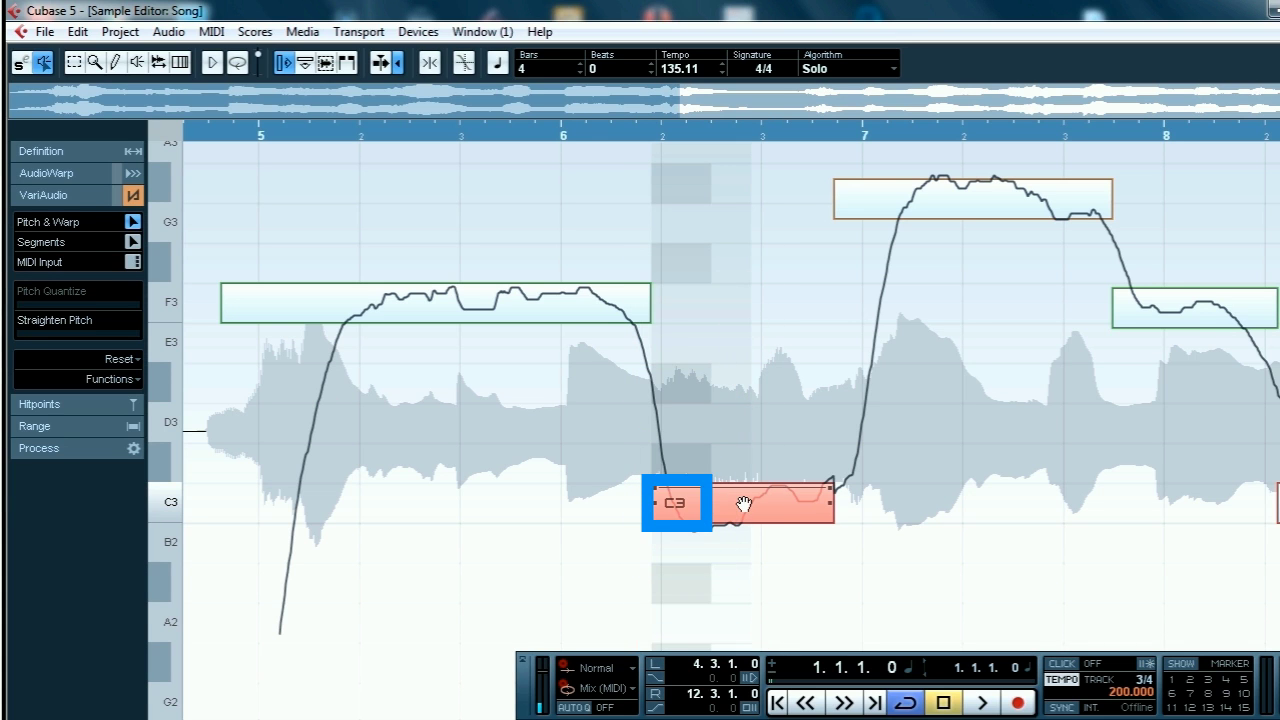
- Raise the vocal segment at bar 7 to G#3 and tune the following segment at bar 8 exactly to F3
left_click(948, 198)
left_click(948, 198)
mouse_move(948, 198)
left_mouse_down()
mouse_move(945, 211)
mouse_move(946, 197)
left_mouse_up()
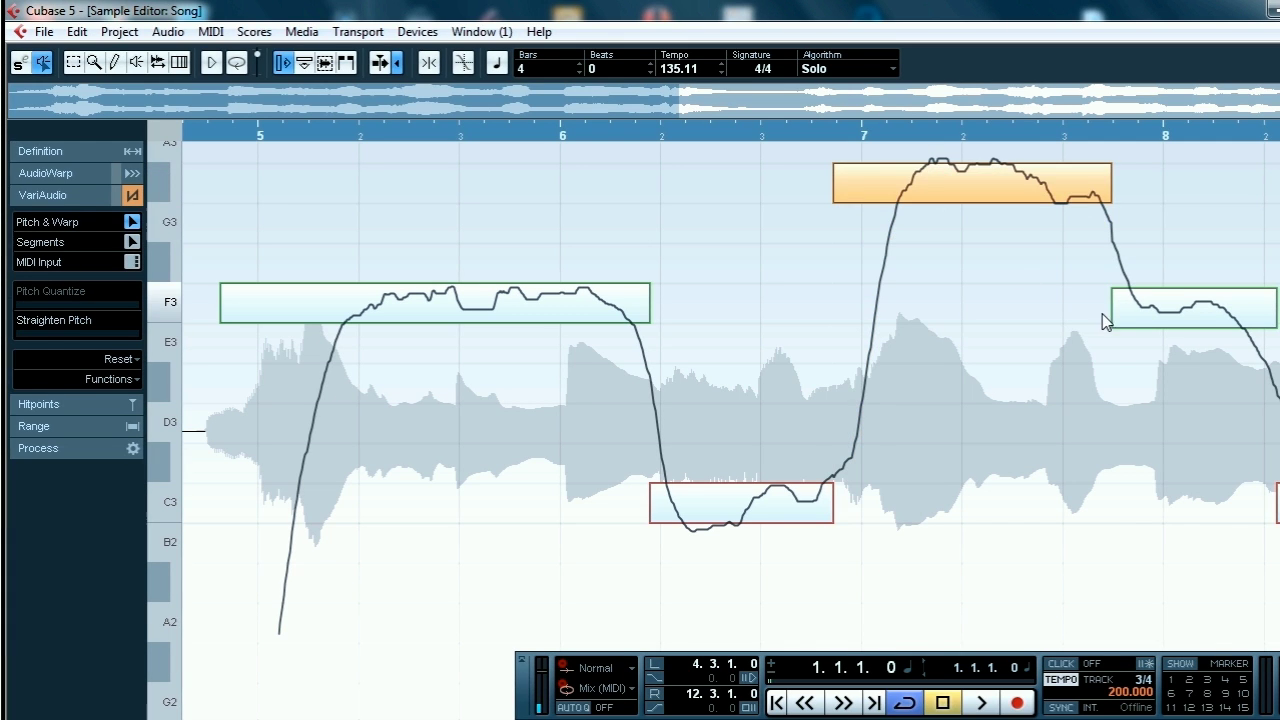
left_click(1157, 309)
left_click_drag(1164, 313, 1166, 304)
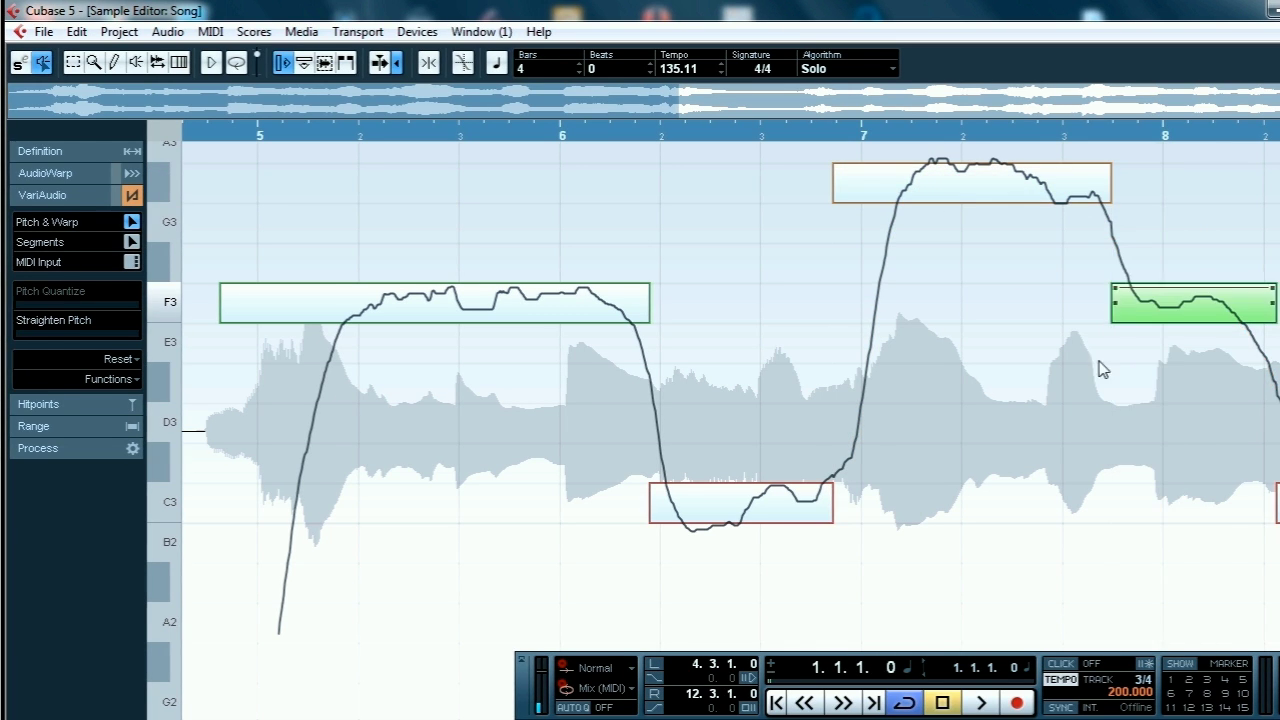
- Audition the C3 vocal segment before bar 9 and tune the long segment leading into bar 10 exactly to F3
scroll(900, 500, "right", 5)
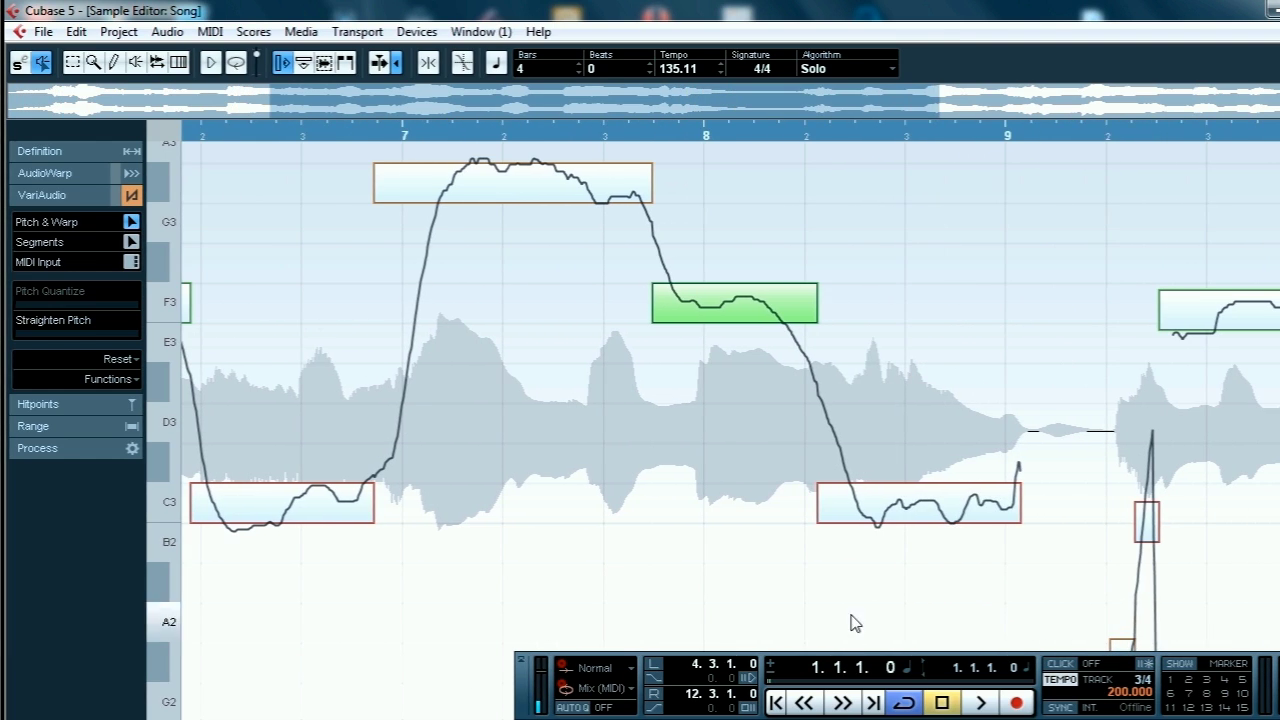
left_click(923, 519)
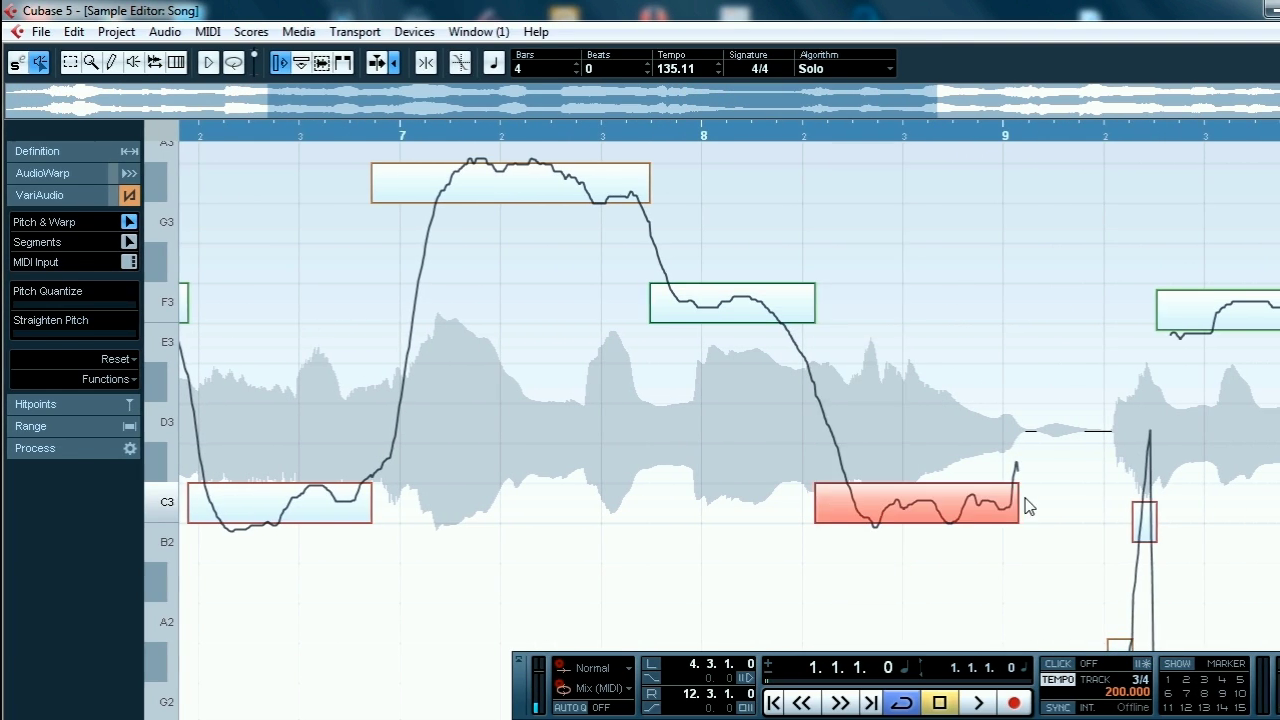
left_click(1251, 317)
left_click_drag(1158, 317, 1157, 306)
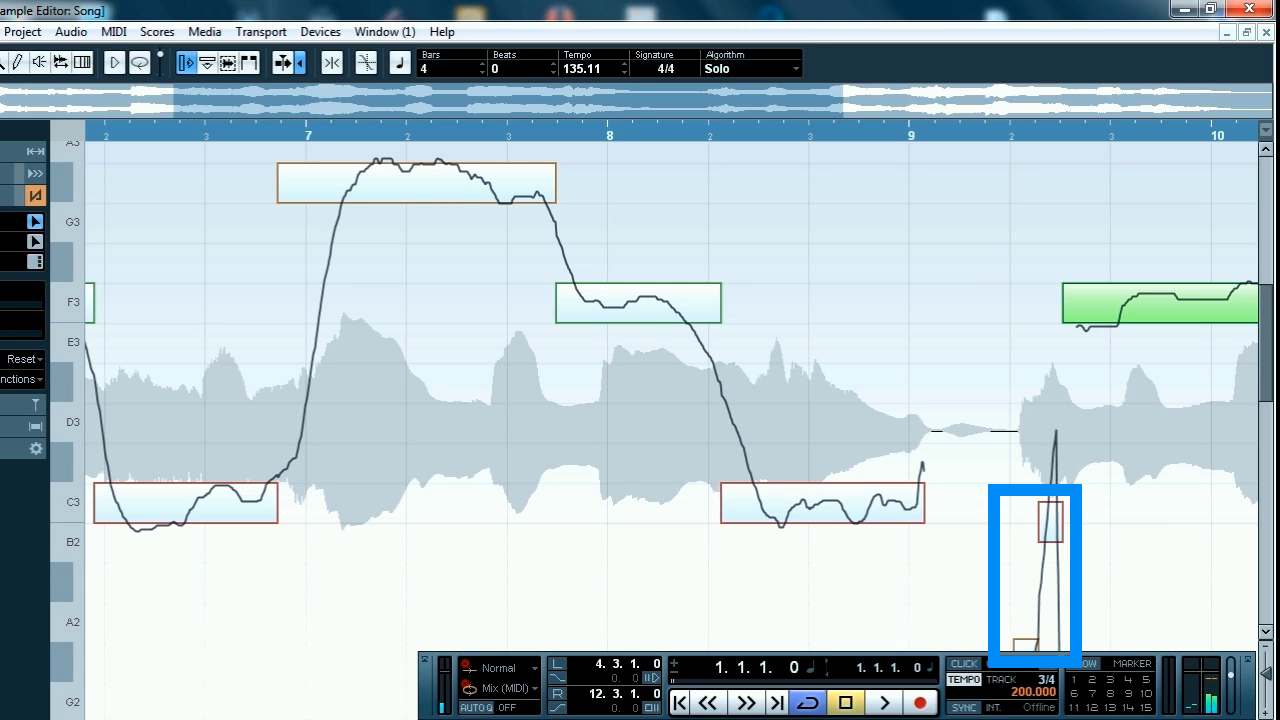
- Tune the vocal segment just before bar 11 exactly to C3 and raise the segment starting at bar 11 to G#3
scroll(627, 464, "right", 10)
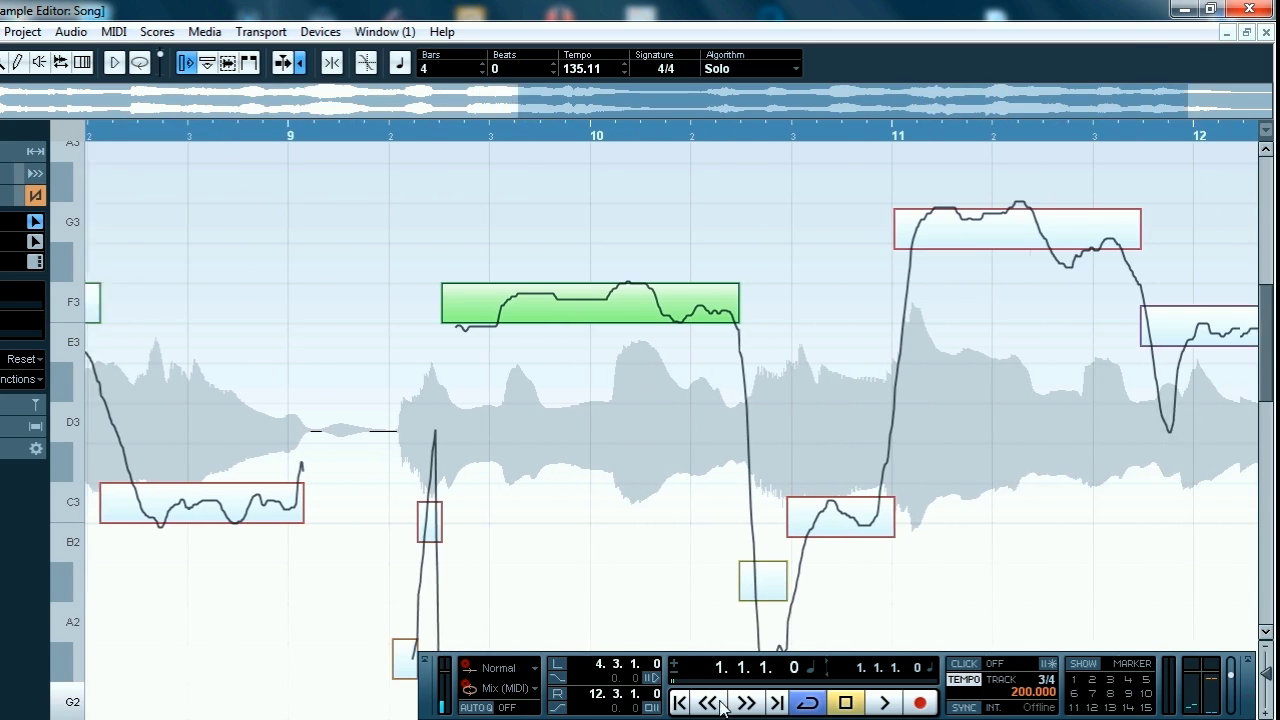
left_click_drag(813, 522, 814, 514)
left_click(960, 222)
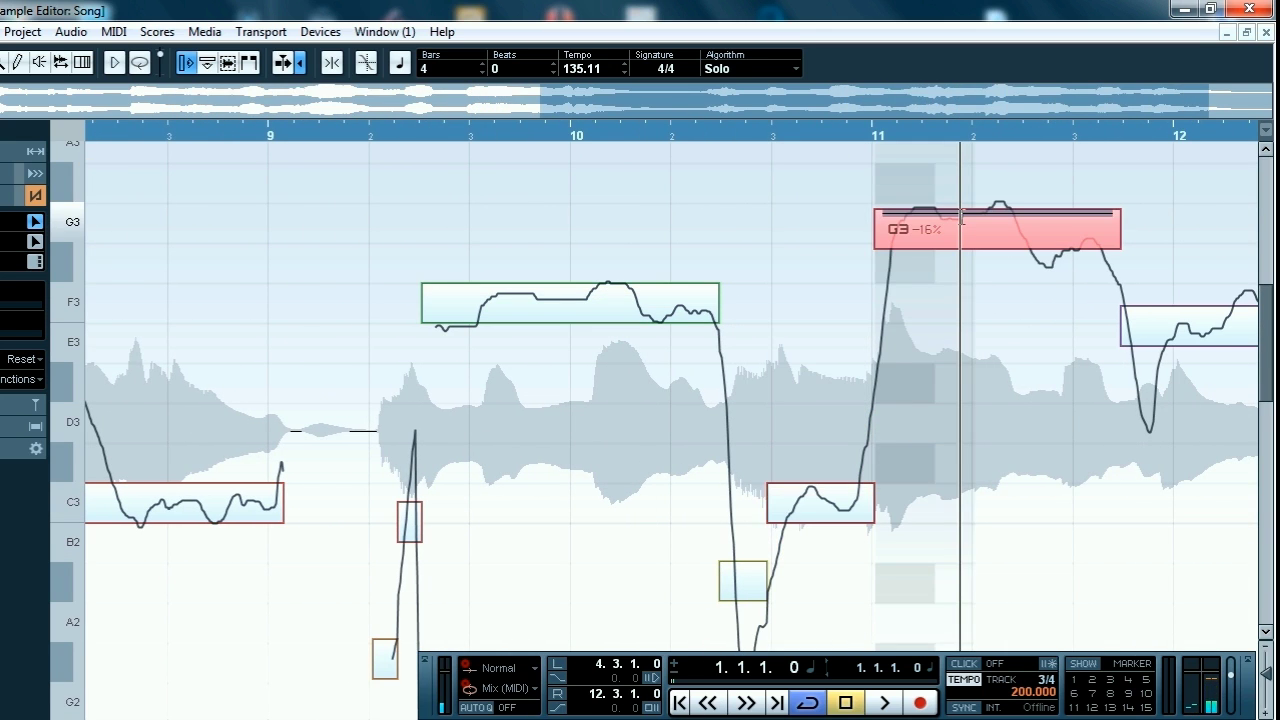
left_click_drag(972, 236, 972, 210)
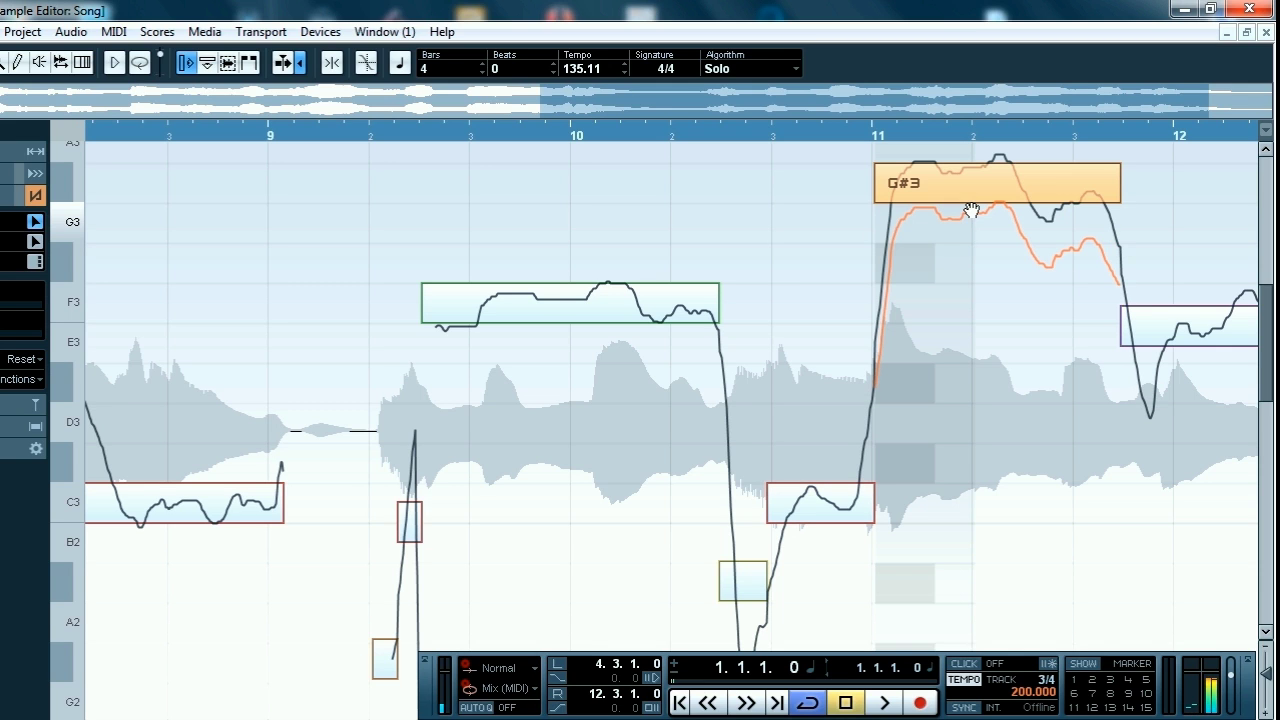
- Tune the vocal segment just before bar 12 to F3, play back the passage and close the sample editor
left_click_drag(1155, 325, 1143, 298)
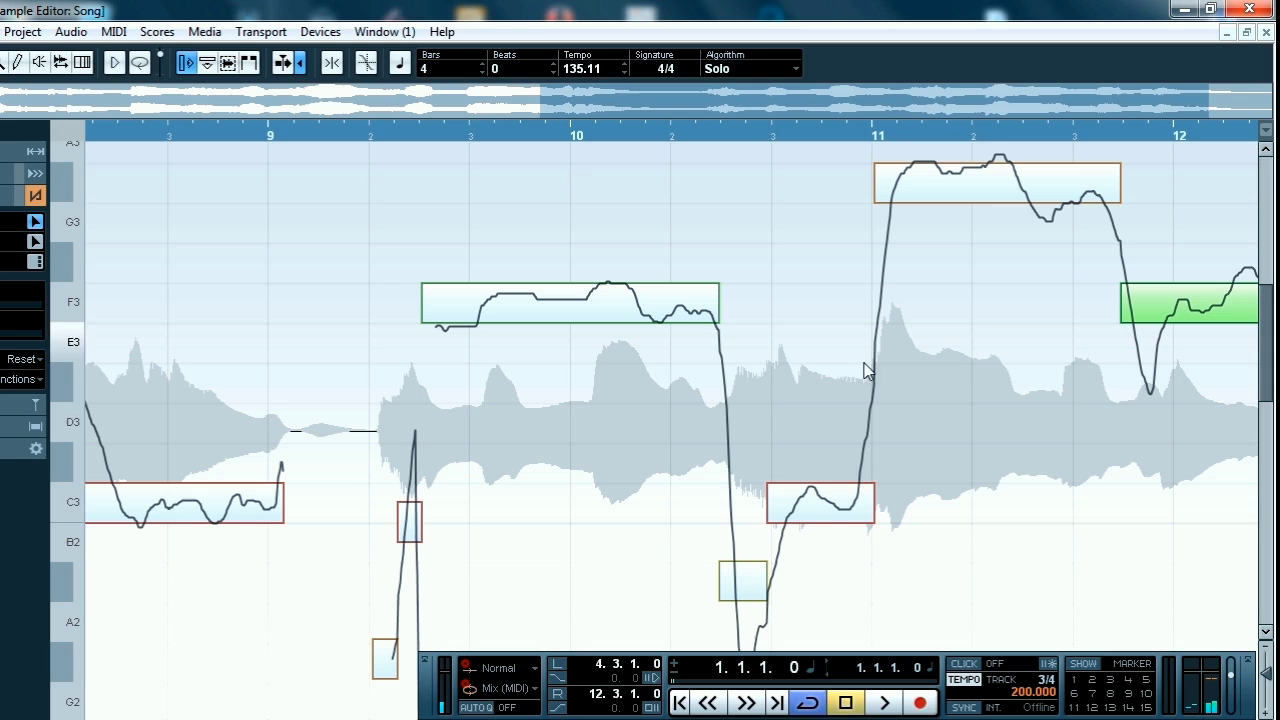
key("space")
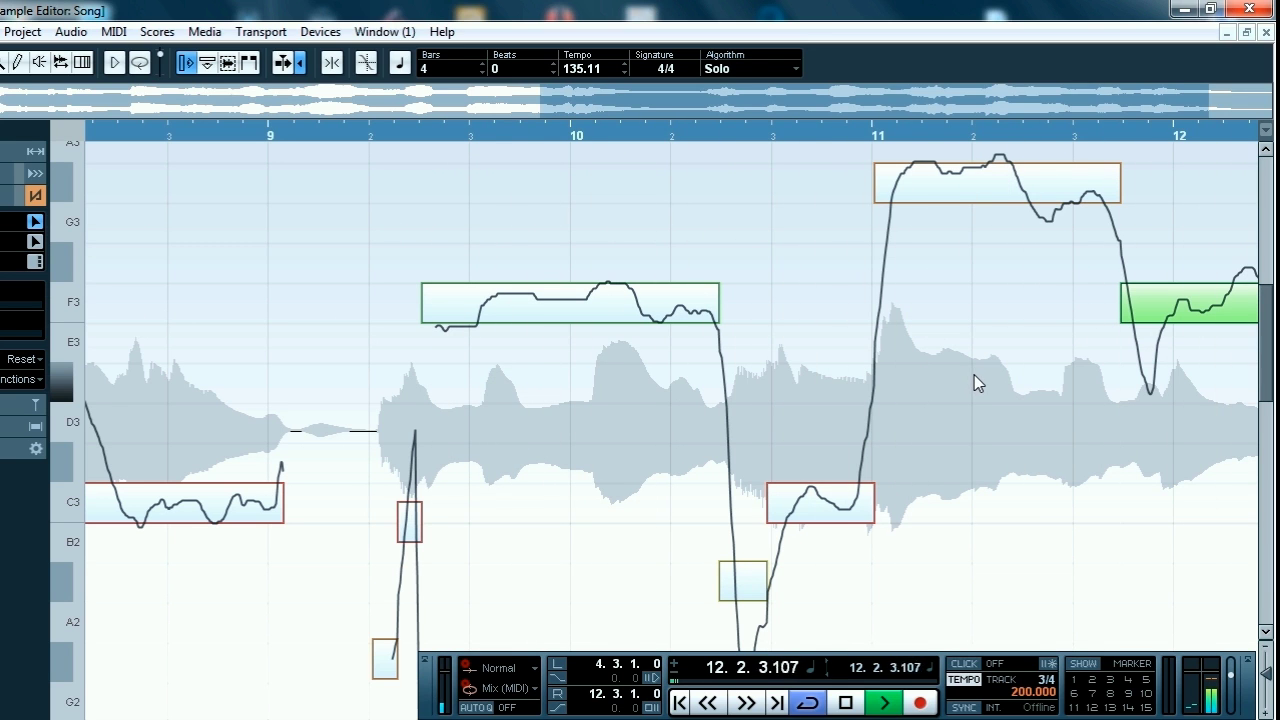
key("space")
left_click(1266, 33)
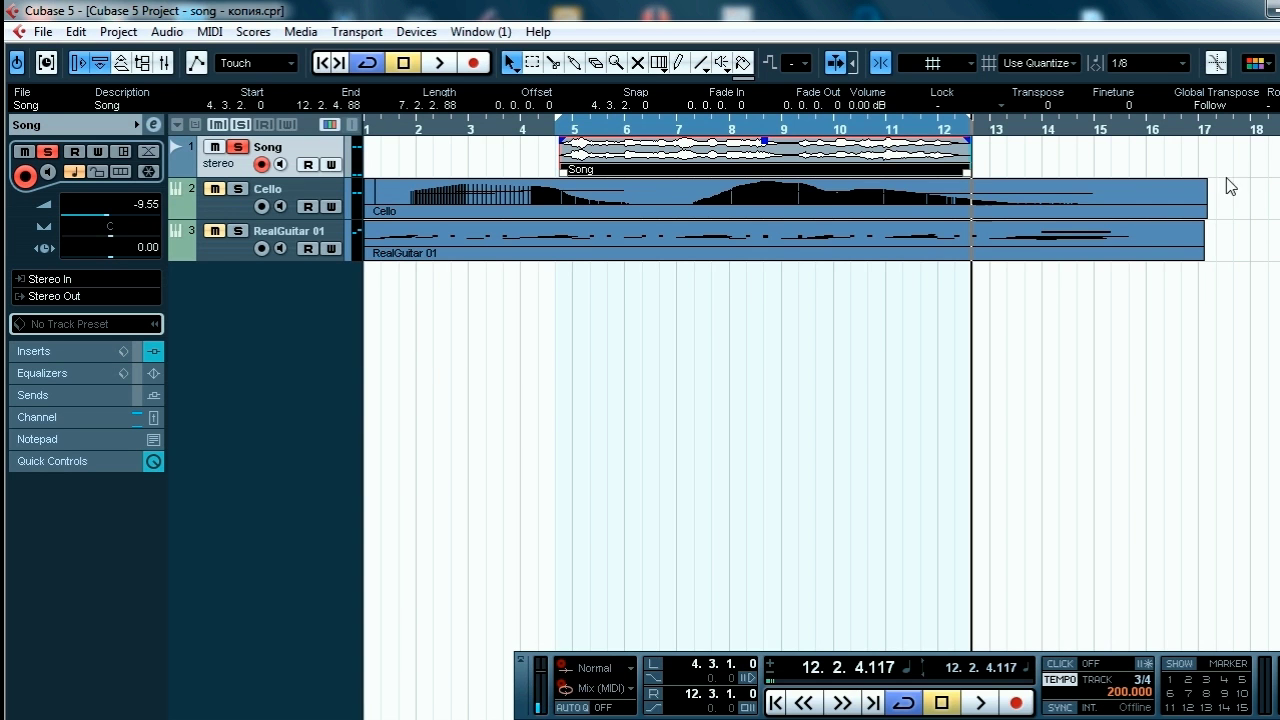
- Set the project's left locator to 1.1.1.0 and the right locator to 18.3.3.0, leaving room for the reverb tail
left_click_drag(561, 126, 366, 126)
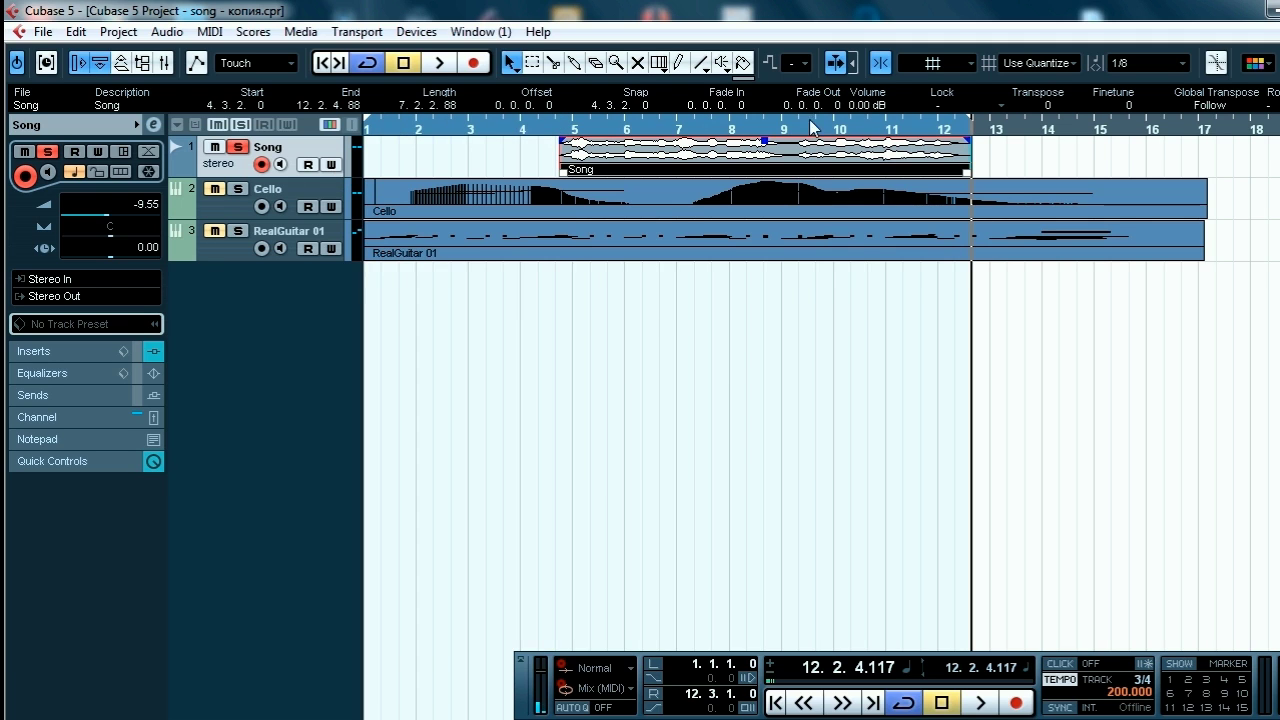
left_click_drag(975, 123, 1270, 152)
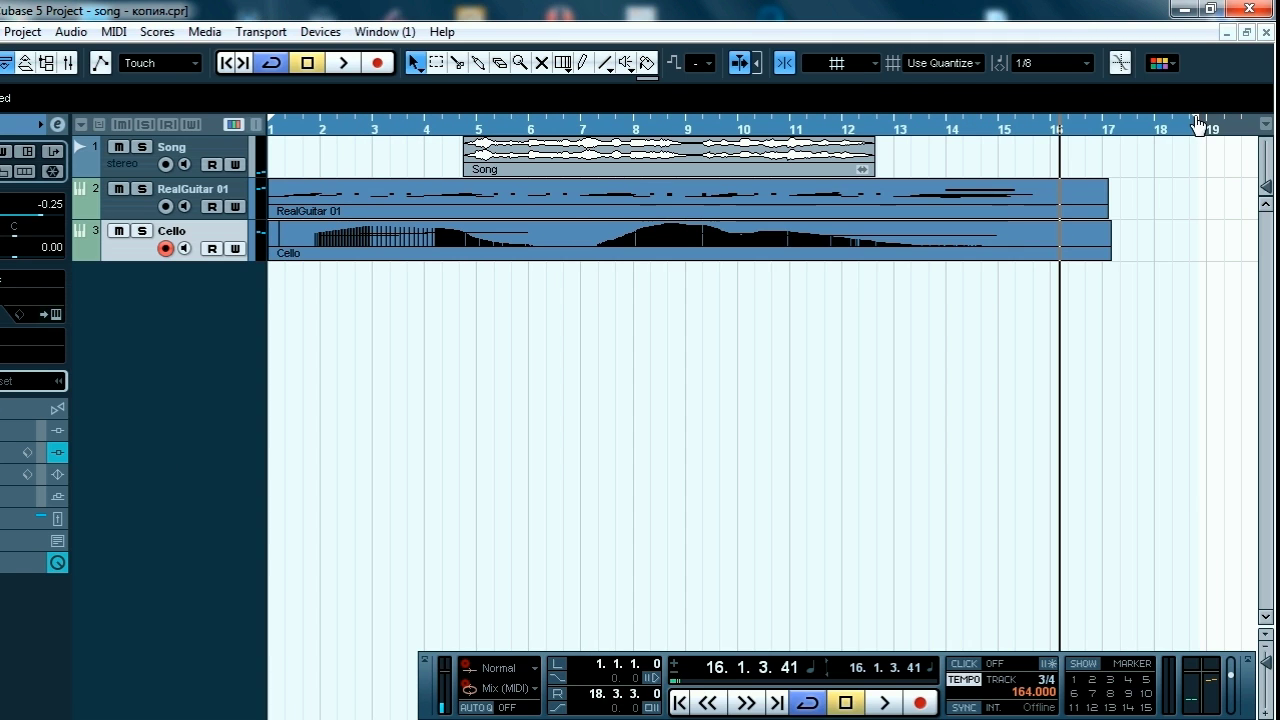
left_click_drag(1197, 137, 1200, 138)
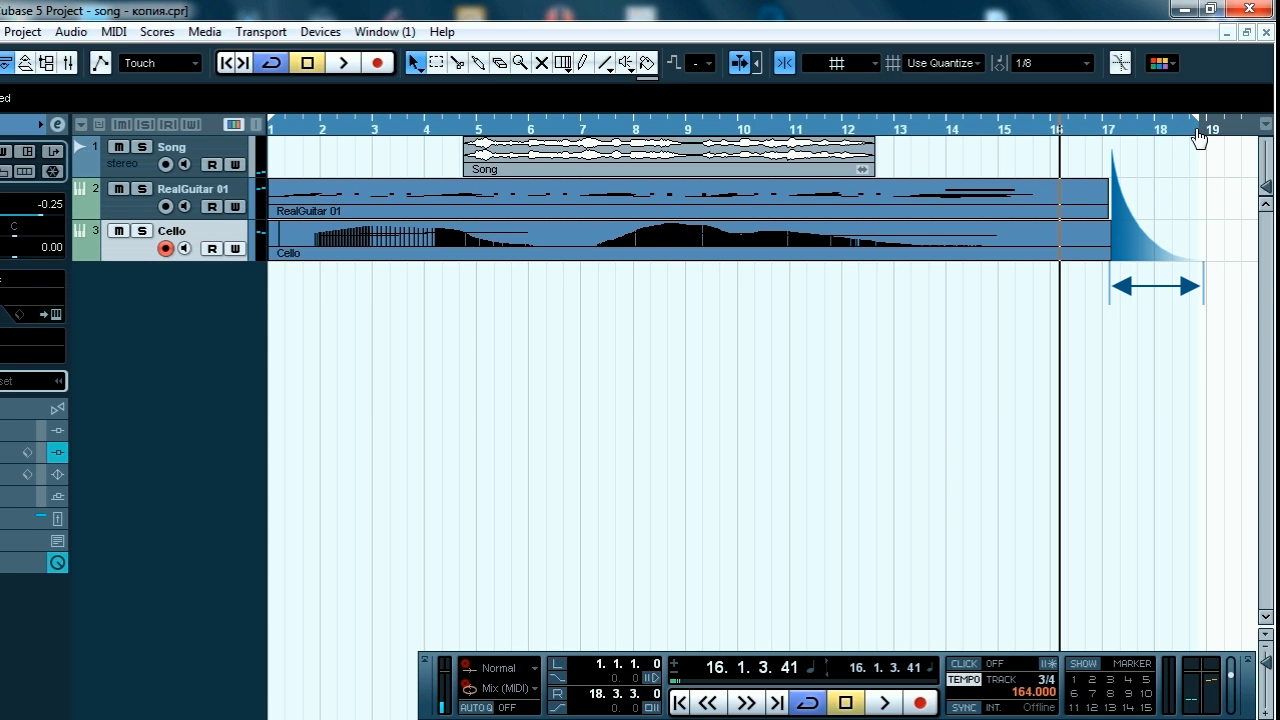
- Open the audio mixdown export and check the target folder for the file name nata song without changing it
left_click(43, 31)
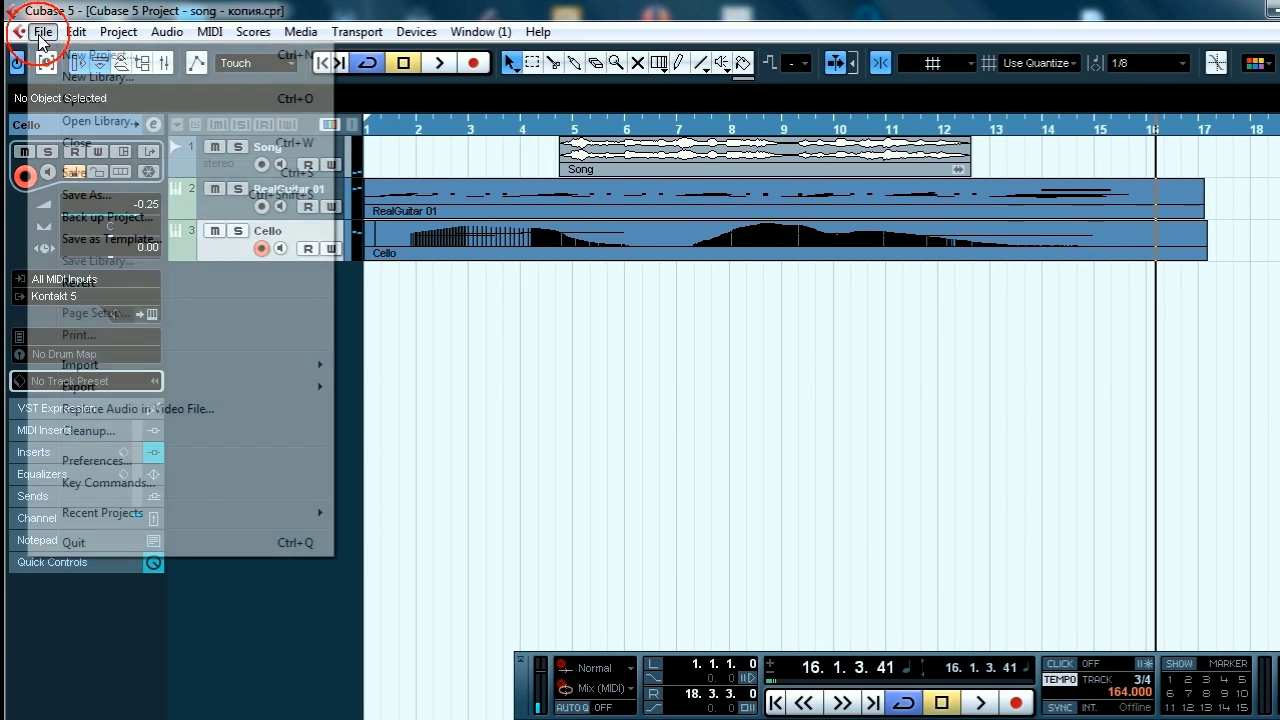
mouse_move(166, 391)
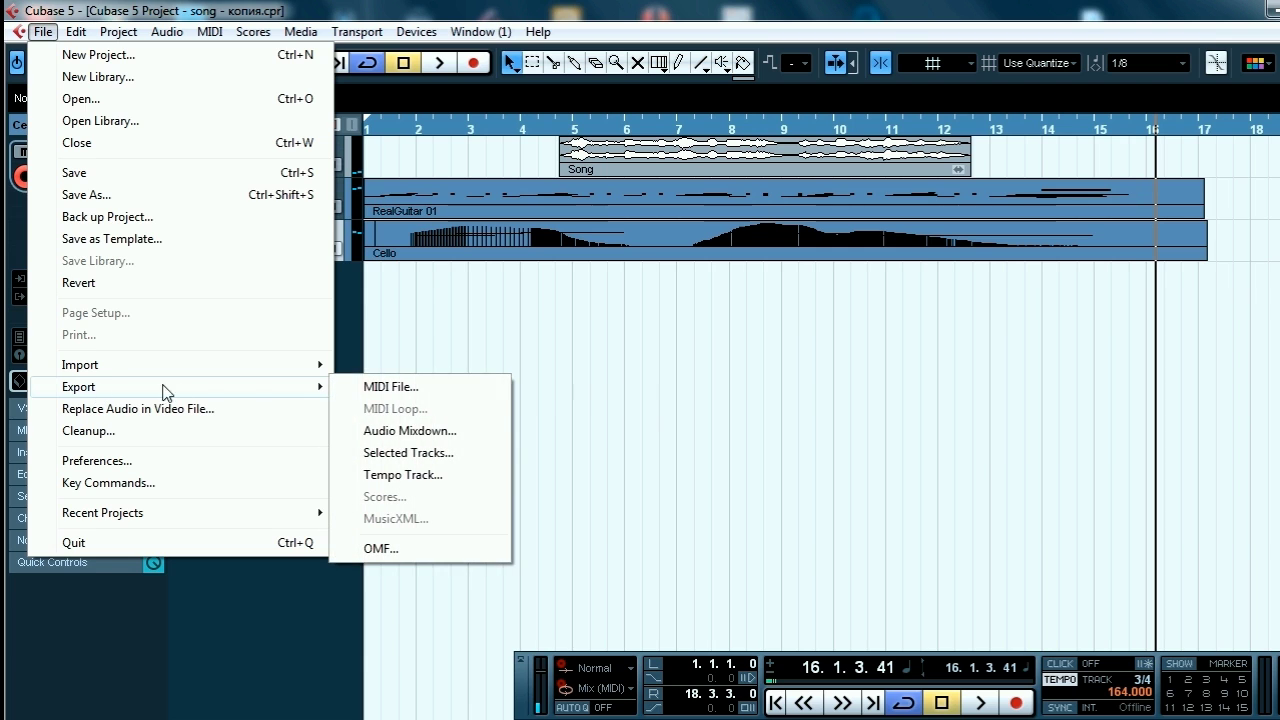
left_click(410, 431)
left_click(930, 236)
left_click(922, 284)
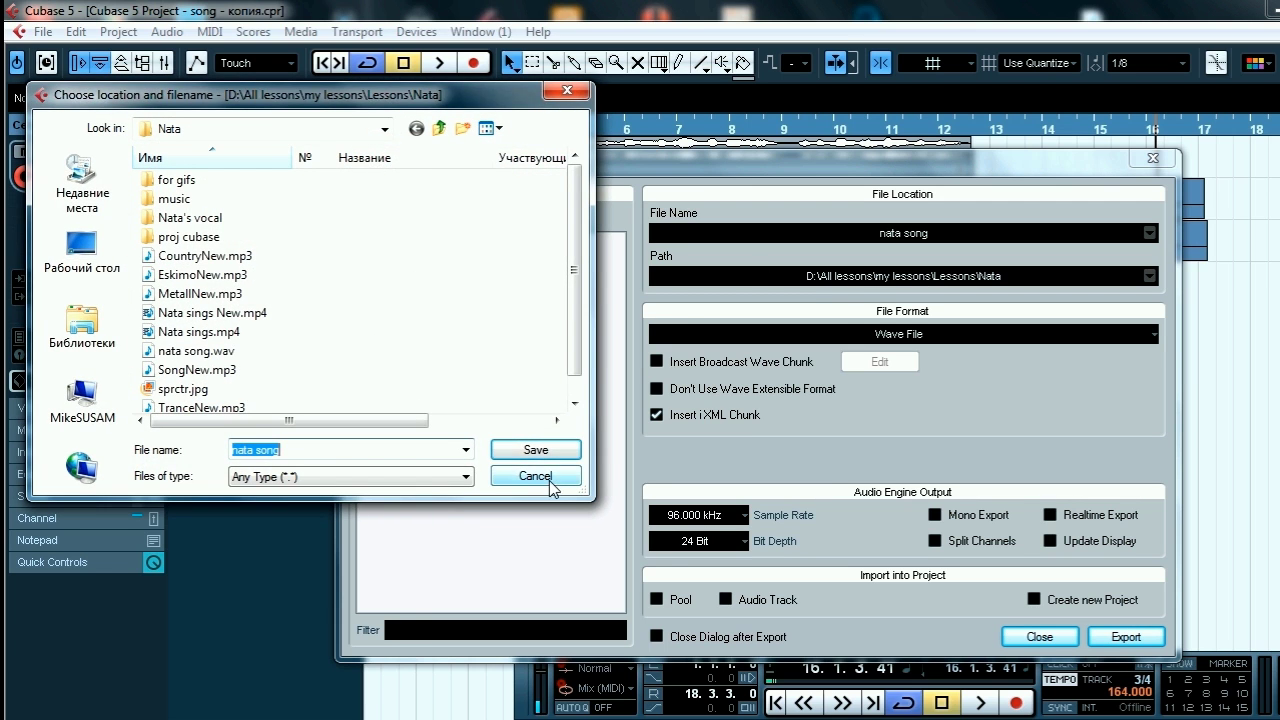
left_click(550, 477)
- Export the stereo mixdown as a Wave File at 96.000 kHz and 24 Bit
left_click(868, 345)
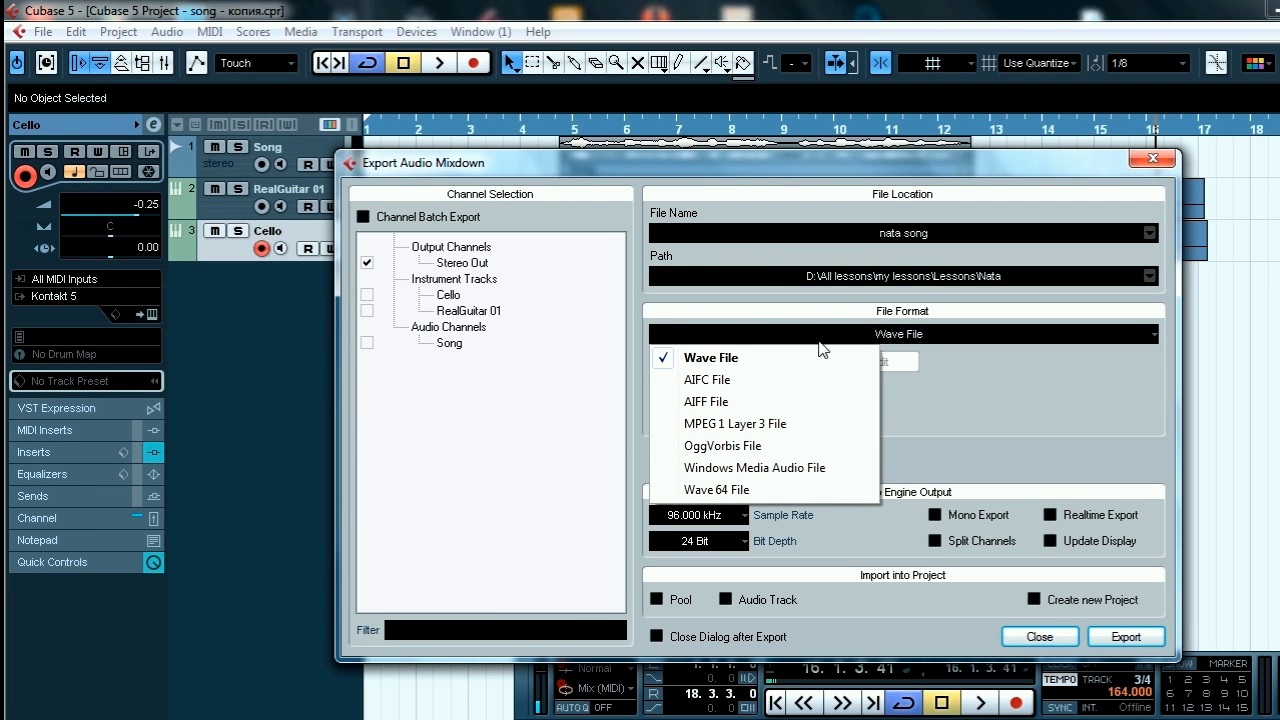
left_click(703, 361)
left_click(743, 516)
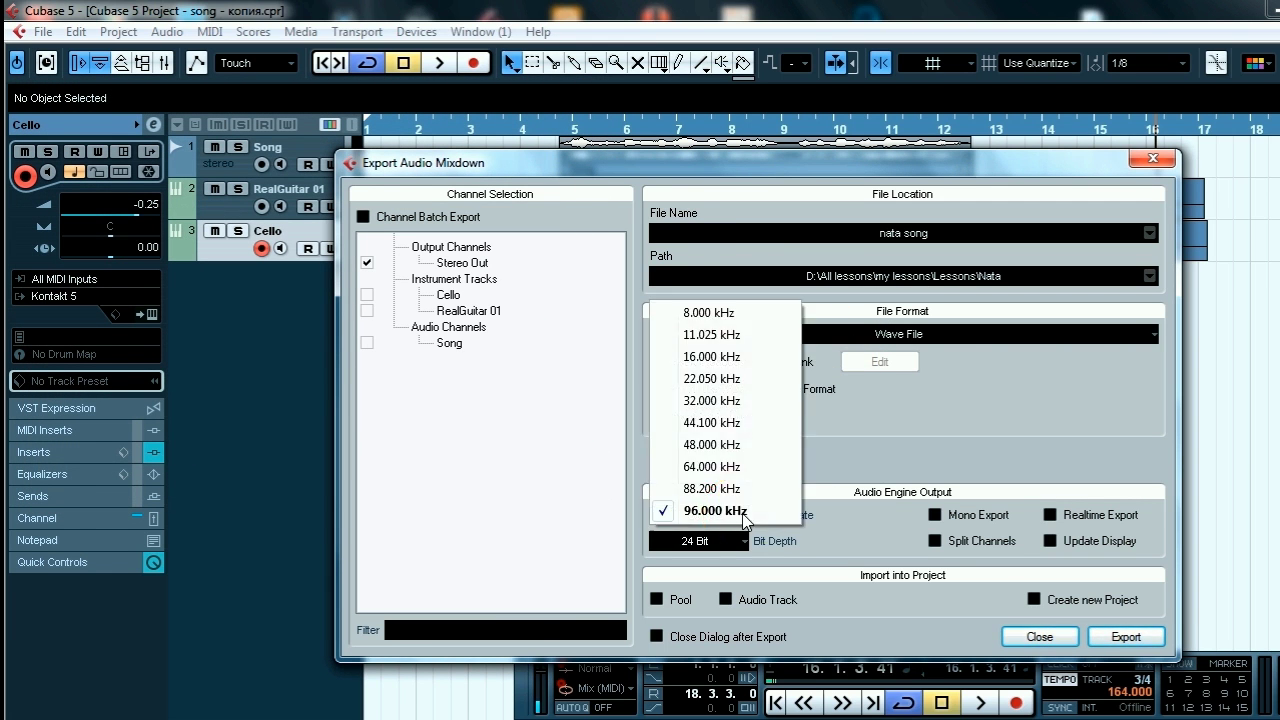
left_click(726, 510)
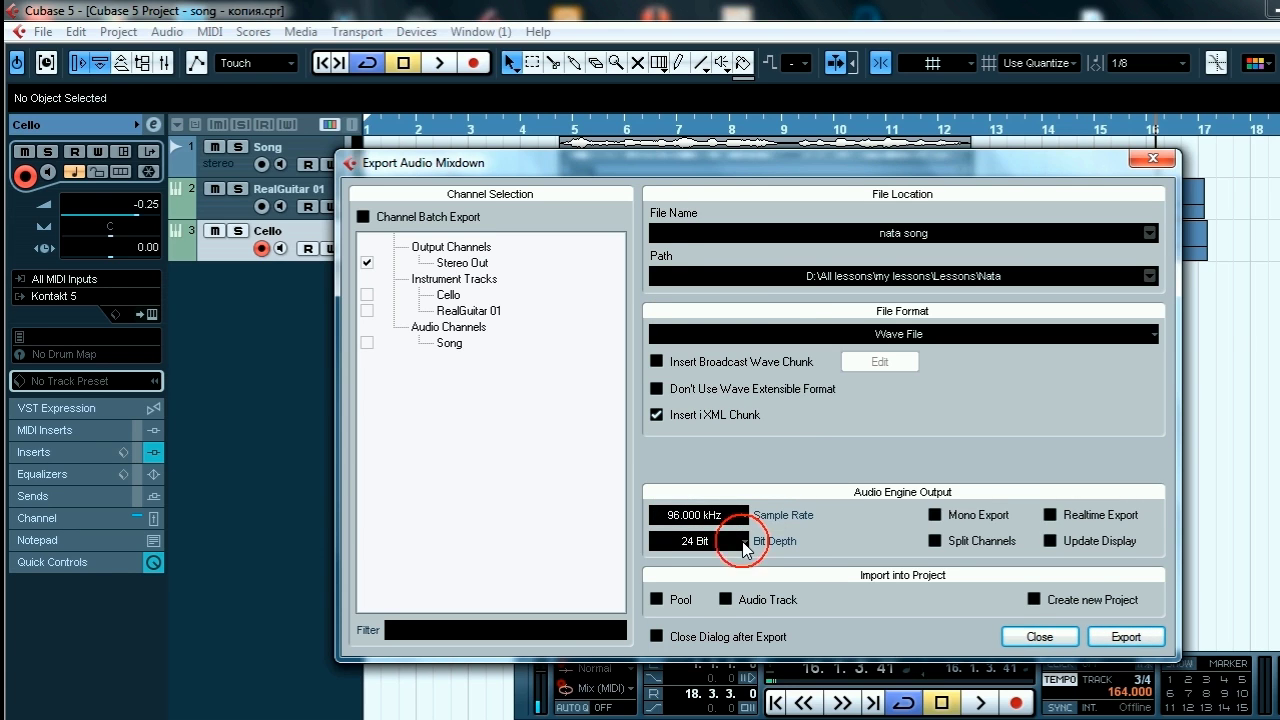
left_click(744, 543)
left_click(739, 607)
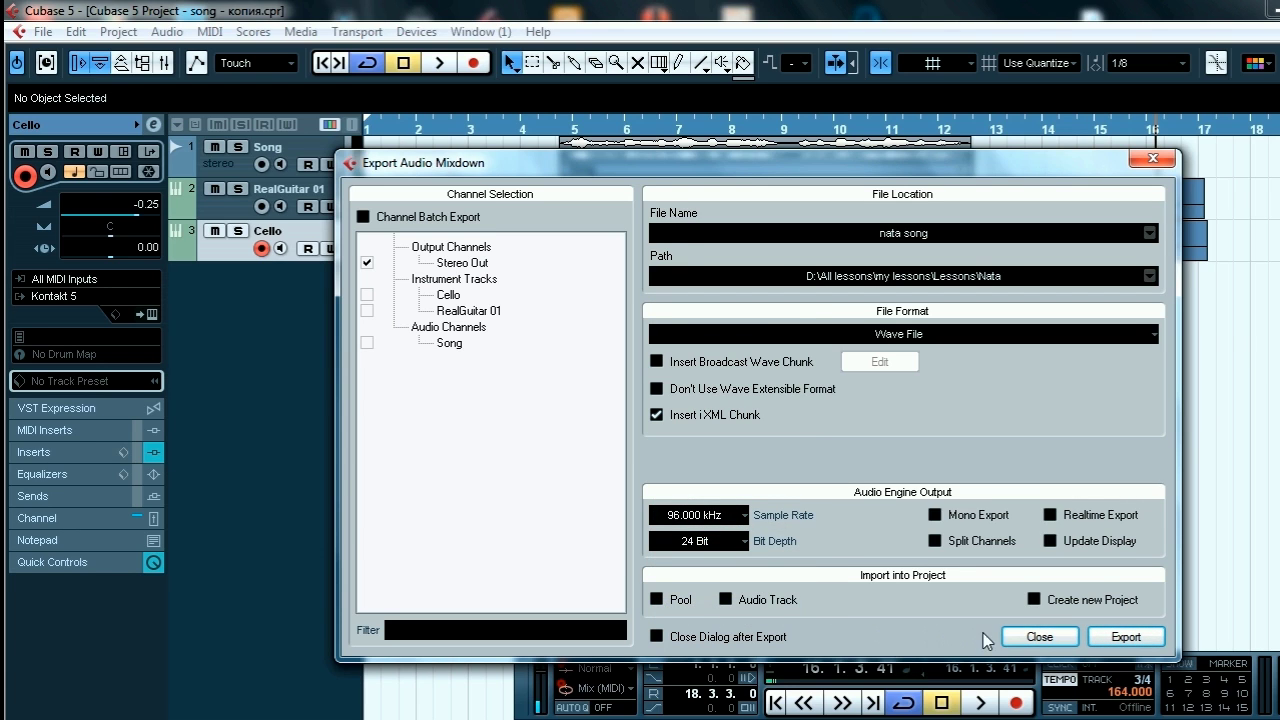
left_click(1126, 637)
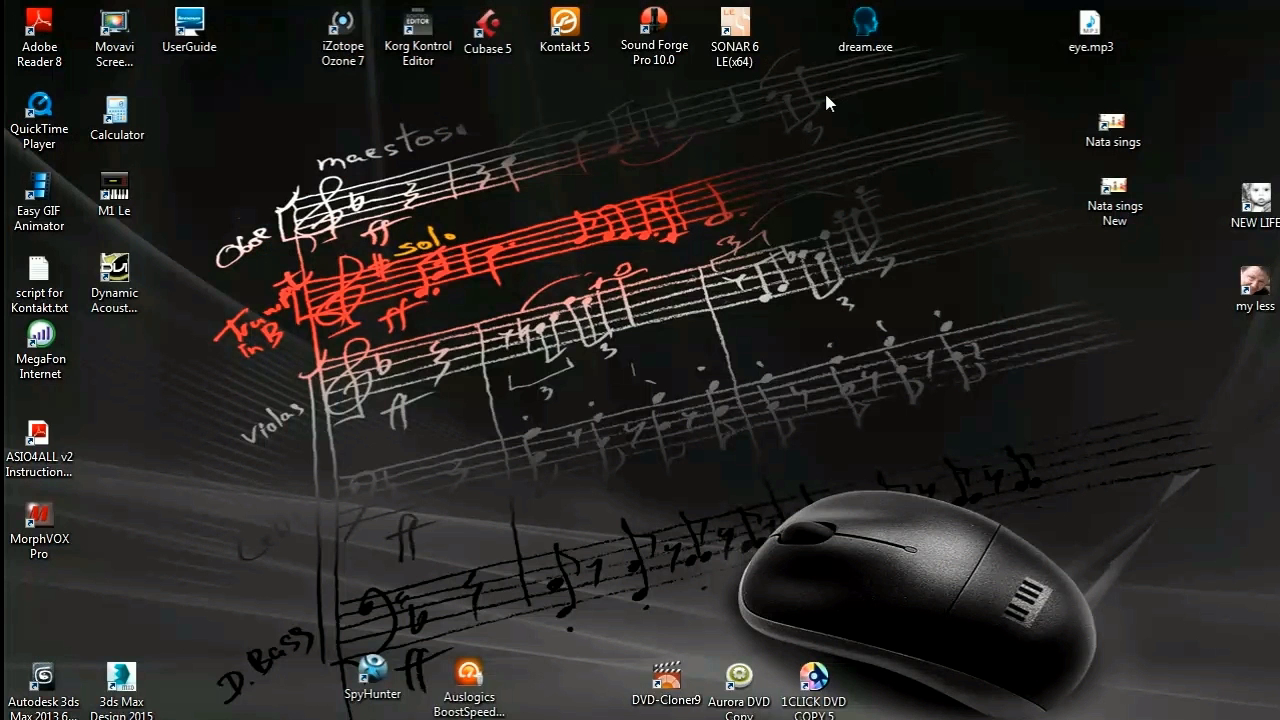
- Switch to Sound Forge Pro and delete the silent tail of nata song.wav from about 14.36 s to the end
double_click(686, 47)
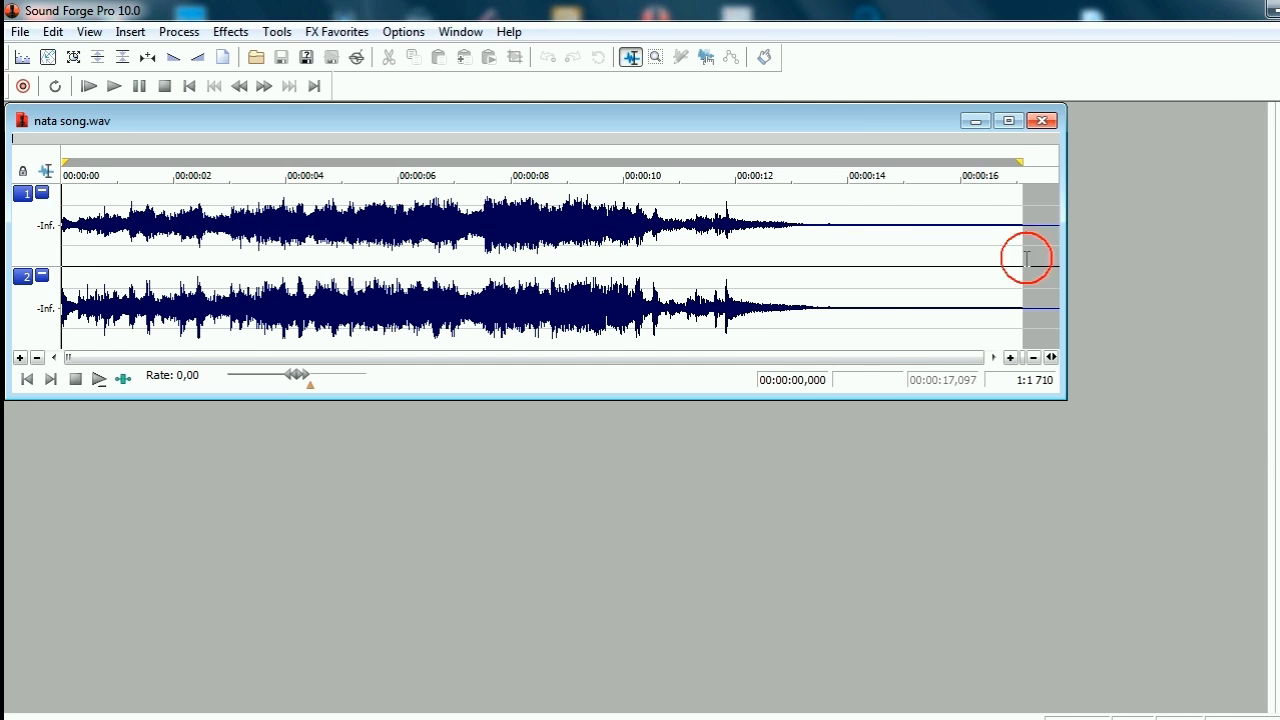
left_click_drag(1028, 256, 871, 258)
key("Delete")
- Apply a fade-out to about the last 0.4 s of the waveform
scroll(959, 265, "up", 2)
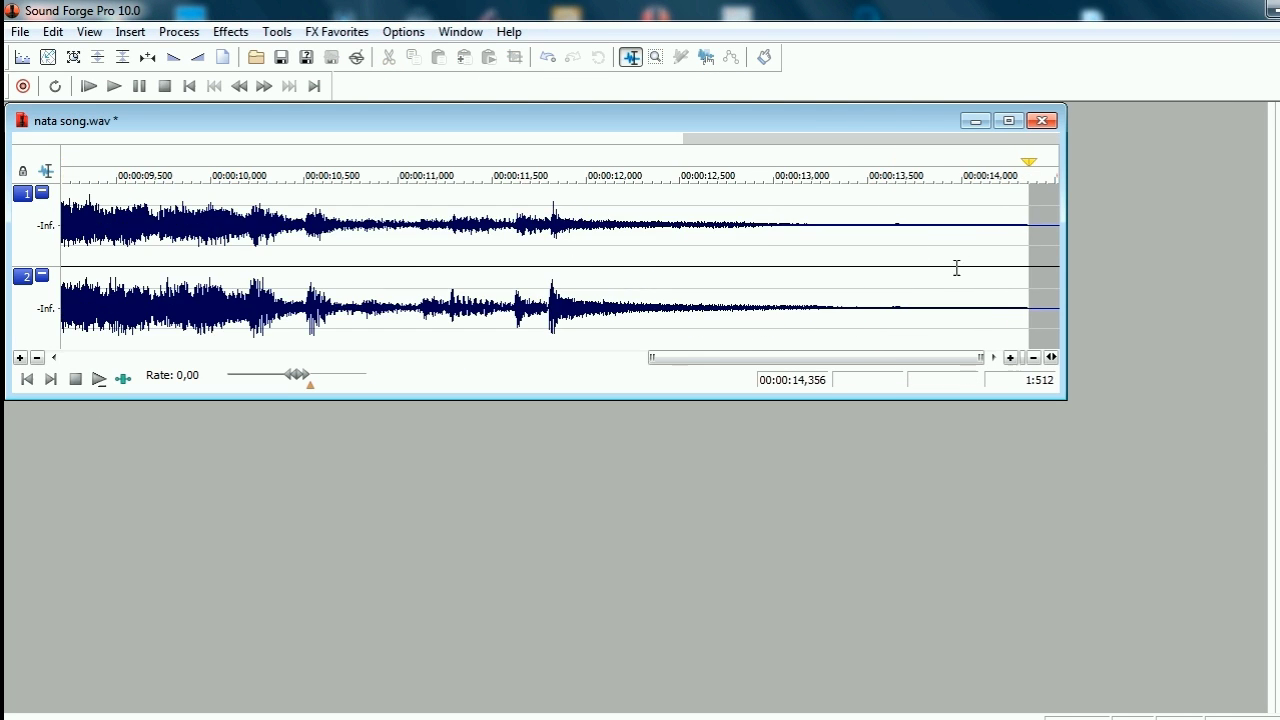
left_click_drag(957, 266, 1030, 266)
left_click(173, 57)
- Insert 1 second of silence at the very start of the waveform
left_click_drag(659, 362, 51, 323)
left_click(84, 263)
key("Home")
scroll(80, 256, "up", 4)
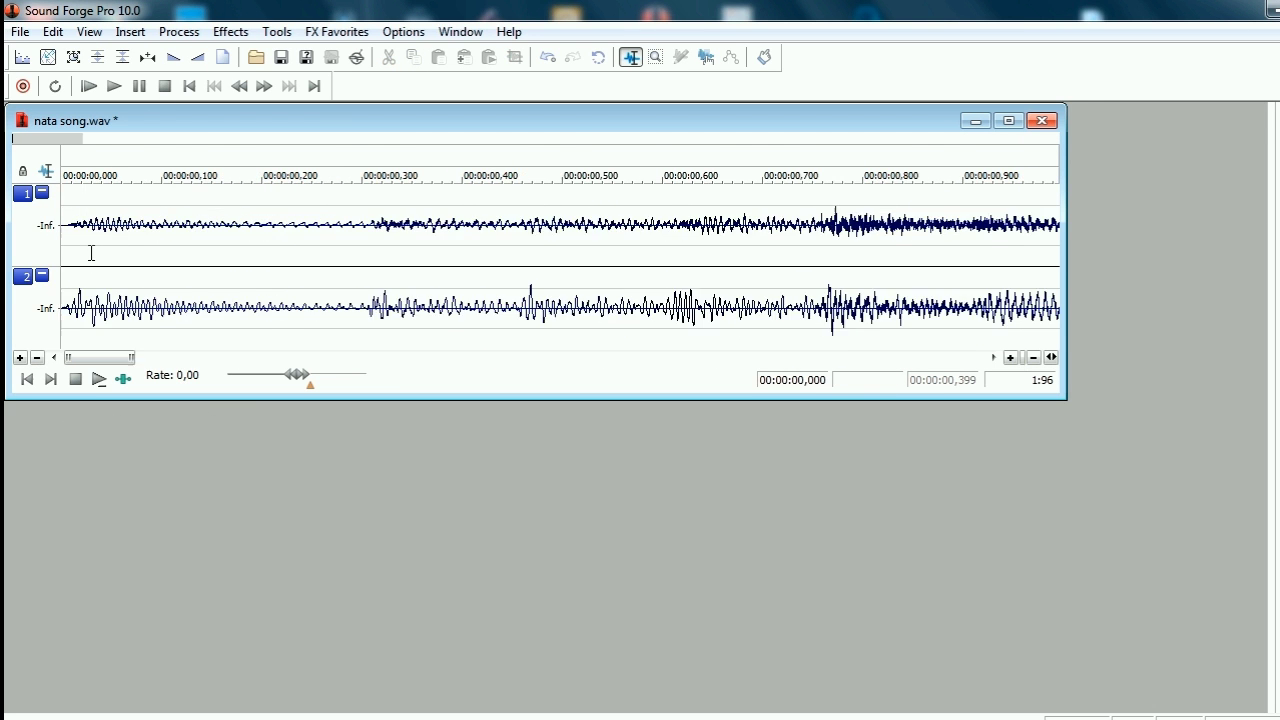
left_click(147, 58)
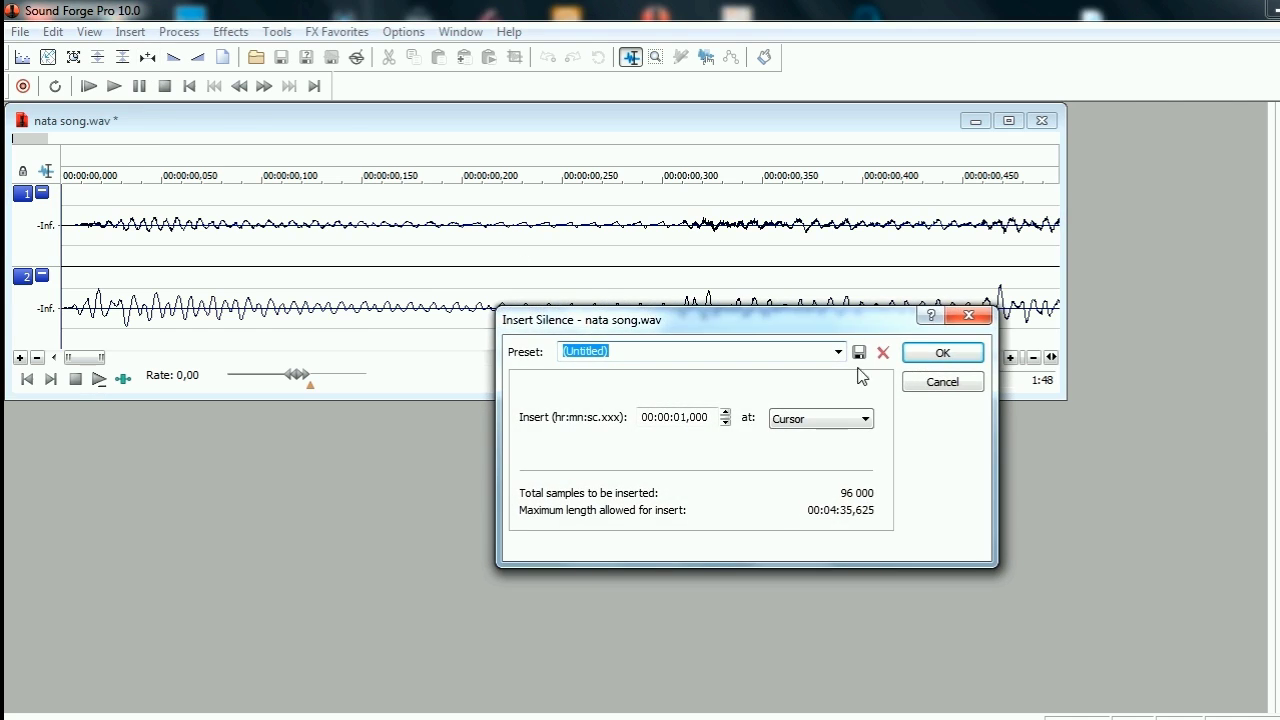
left_click(937, 352)
scroll(660, 325, "down", 2)
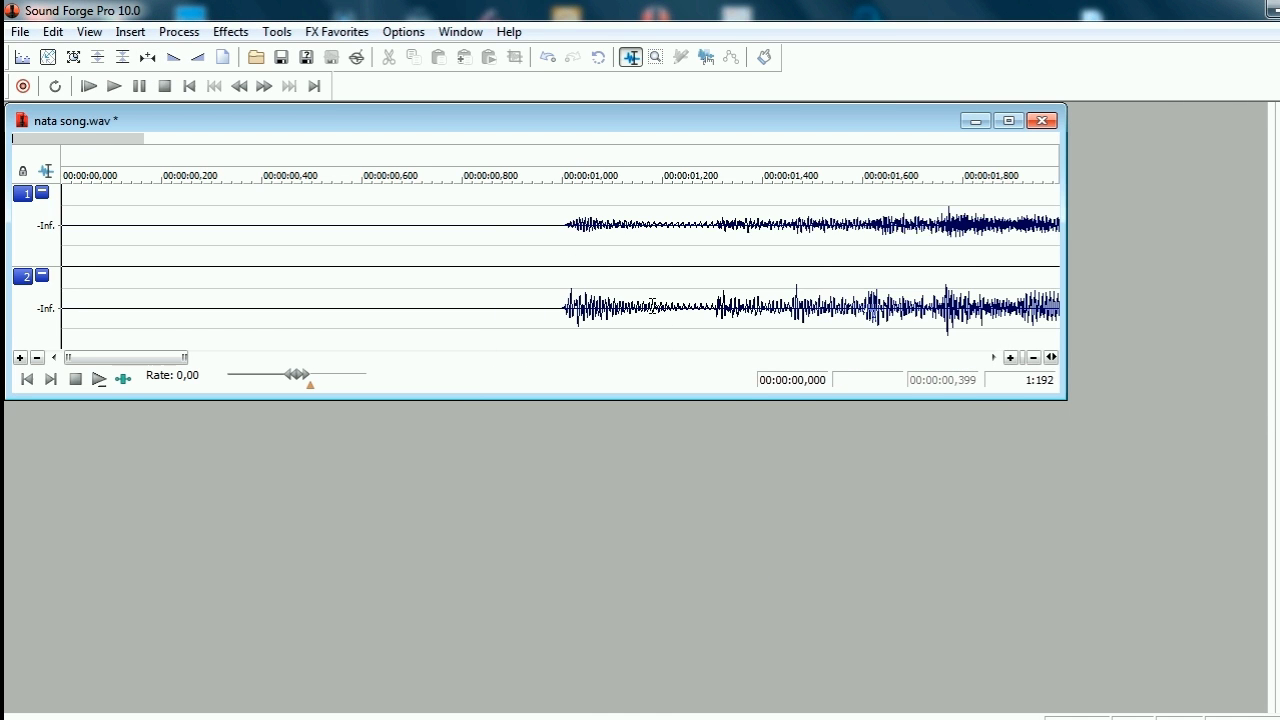
- Select about 19 ms at the onset of the music following the opening silence
left_click(566, 260)
scroll(600, 270, "up", 3)
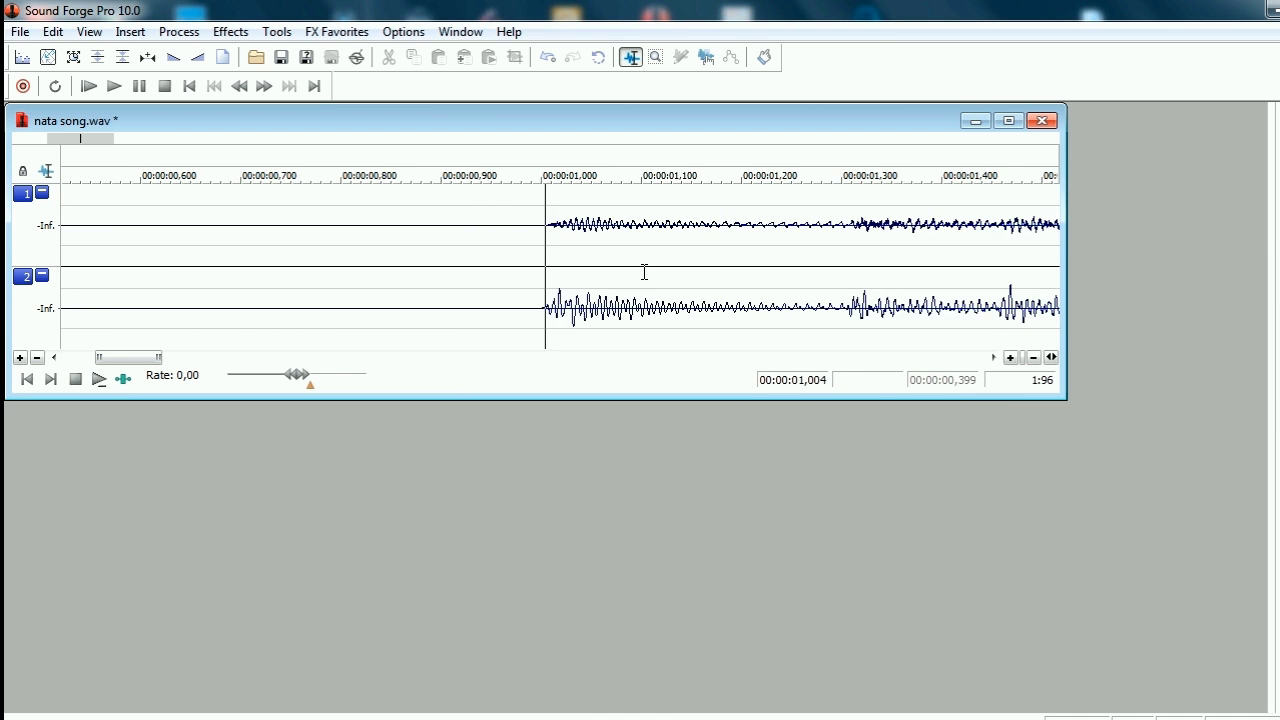
left_click(566, 260, "shift")
left_click(437, 257)
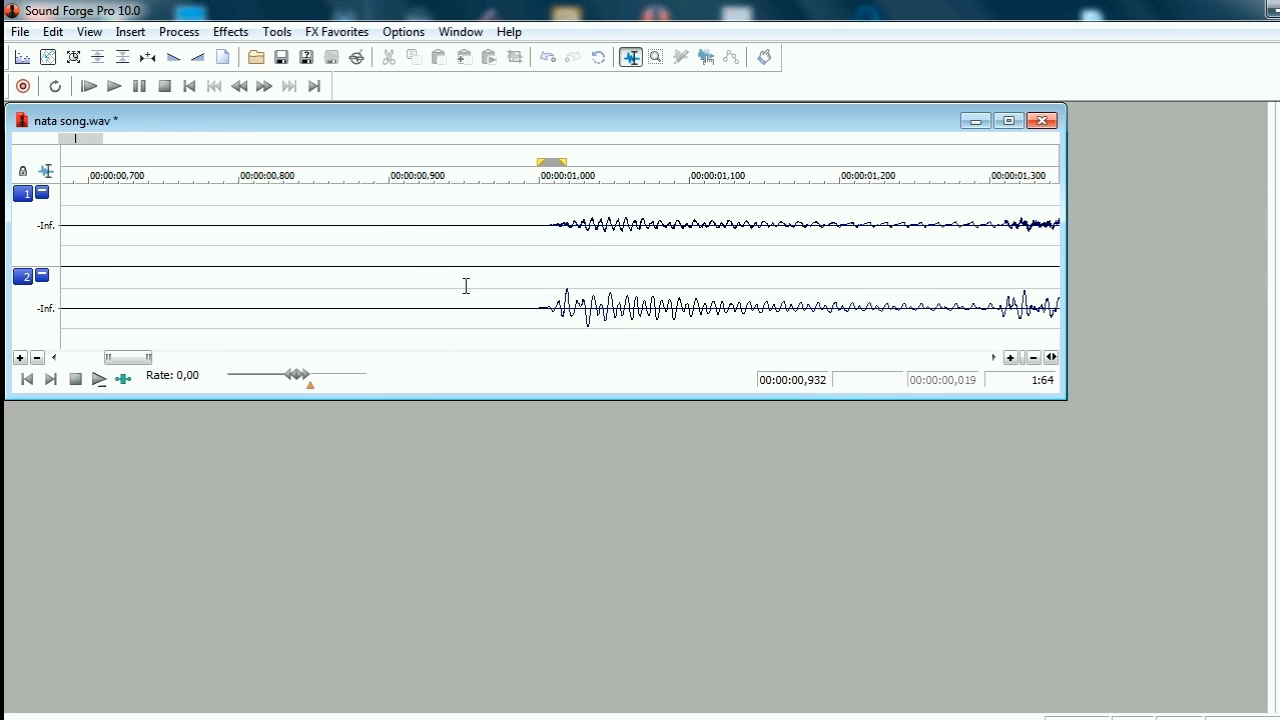
- Normalize the level of the entire waveform
scroll(465, 286, "down", 5)
left_click(98, 57)
left_click(951, 294)
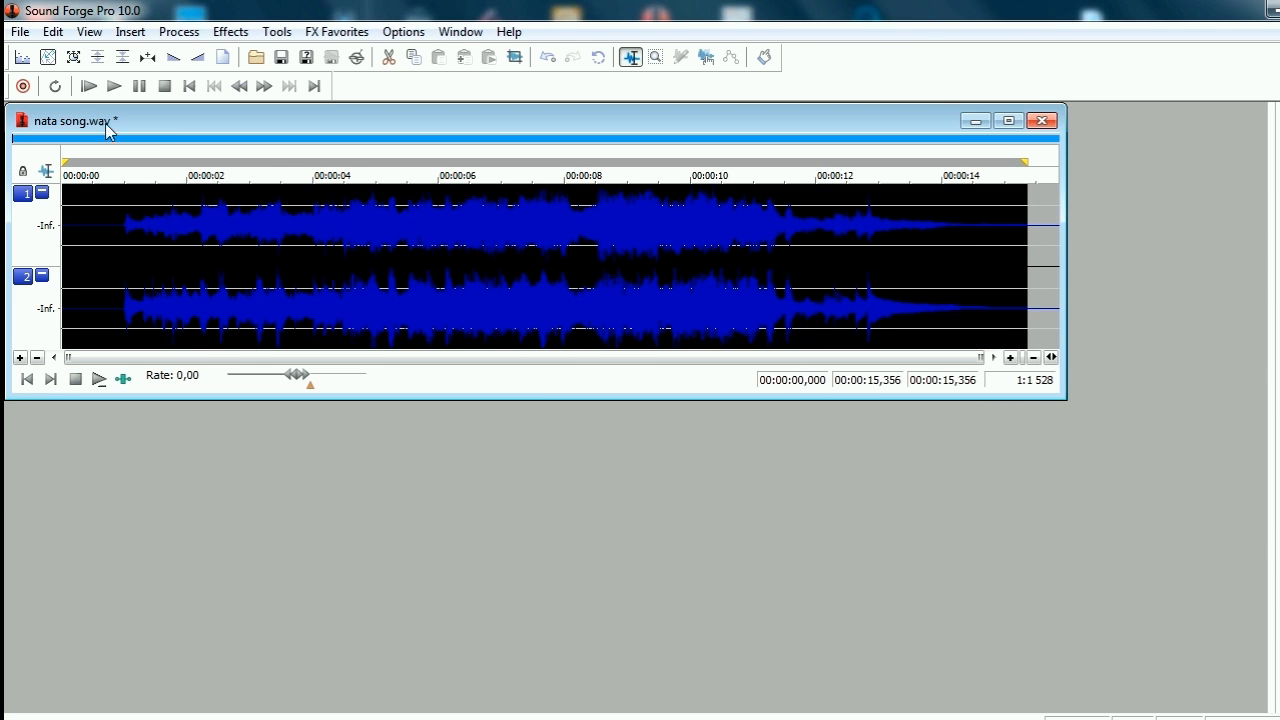
- Save the file as nata song.wav in Wave (Microsoft) format with the 96 000 Hz, 24 Bit, Stereo, PCM template
left_click(20, 32)
left_click(60, 163)
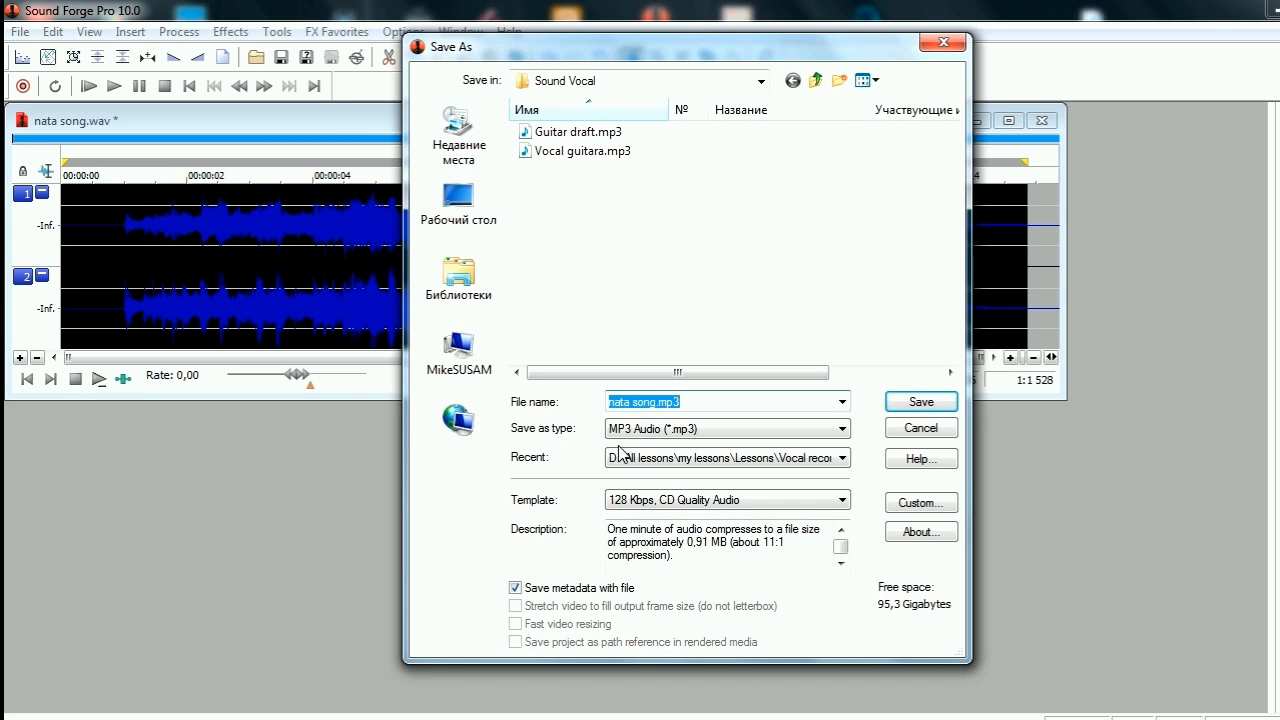
left_click(743, 424)
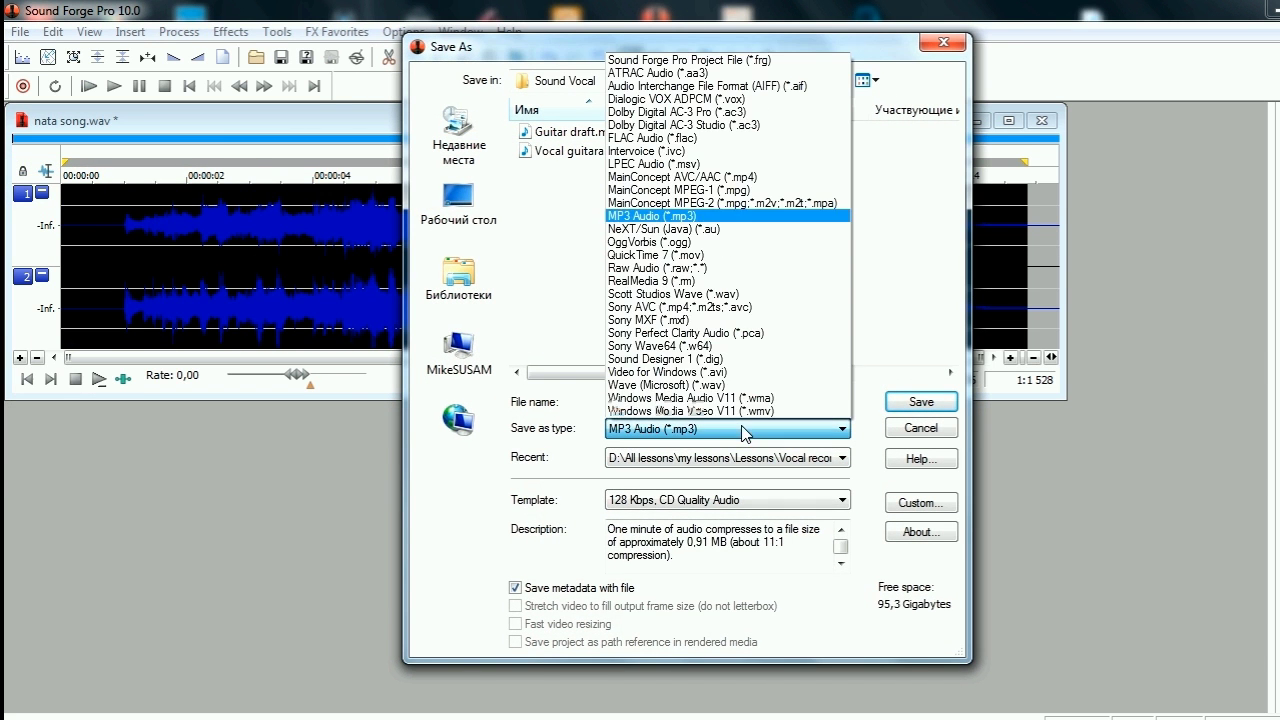
left_click(700, 385)
left_click(843, 500)
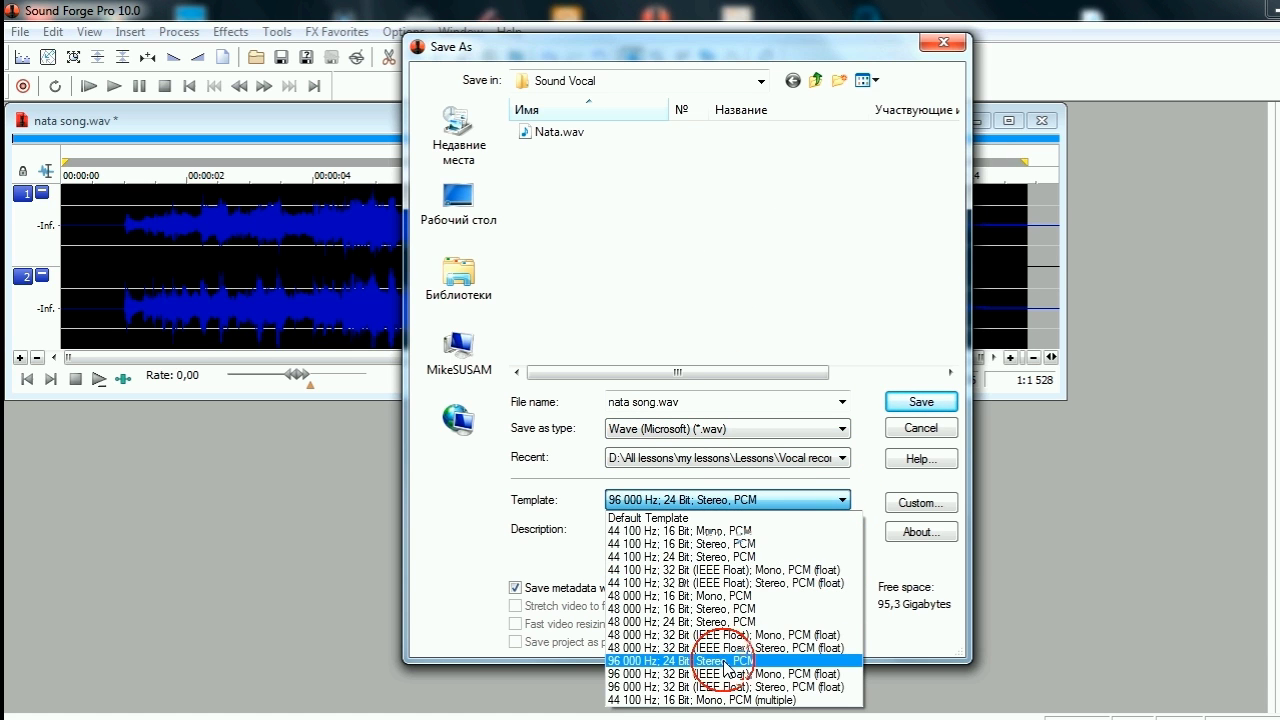
left_click(727, 661)
left_click(912, 403)
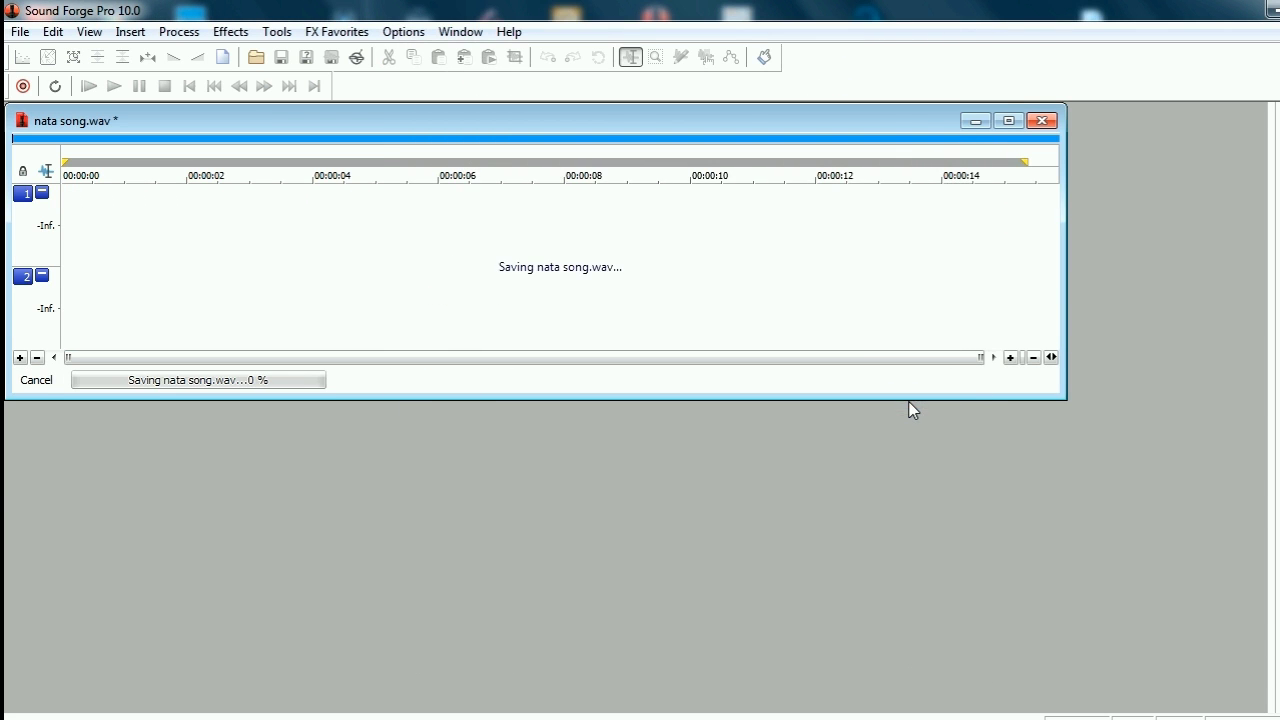